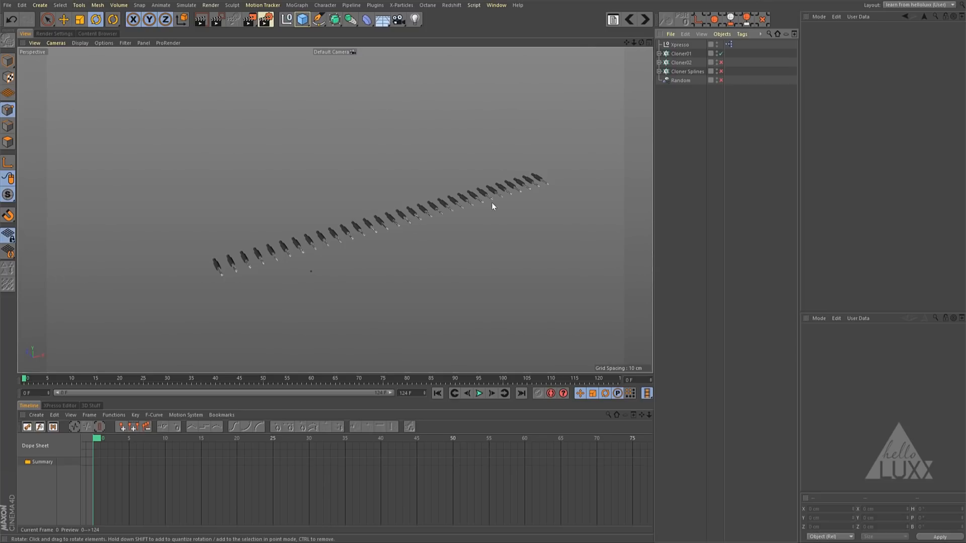
- Expand the three cloner hierarchies and enable Cloner02 and the Cloner Splines object
left_click(660, 53)
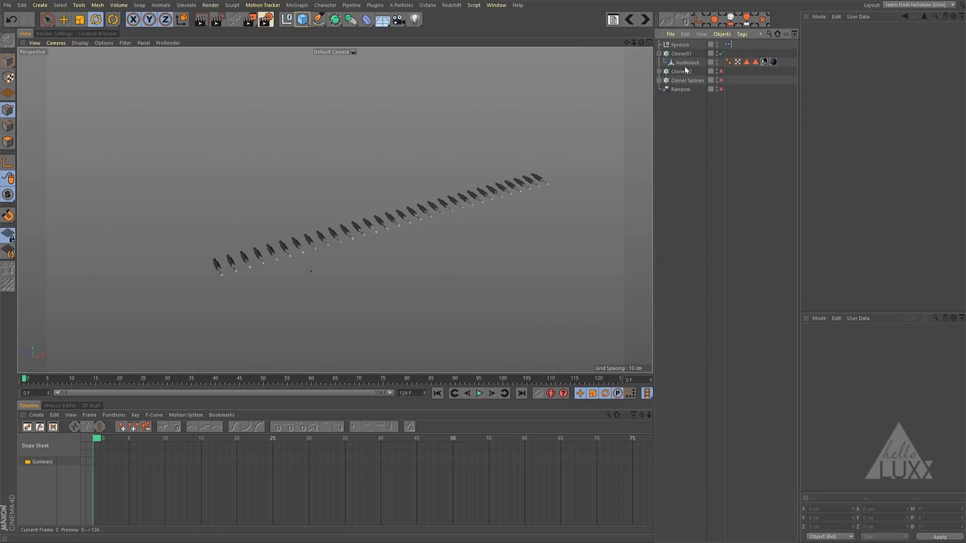
left_click(659, 71)
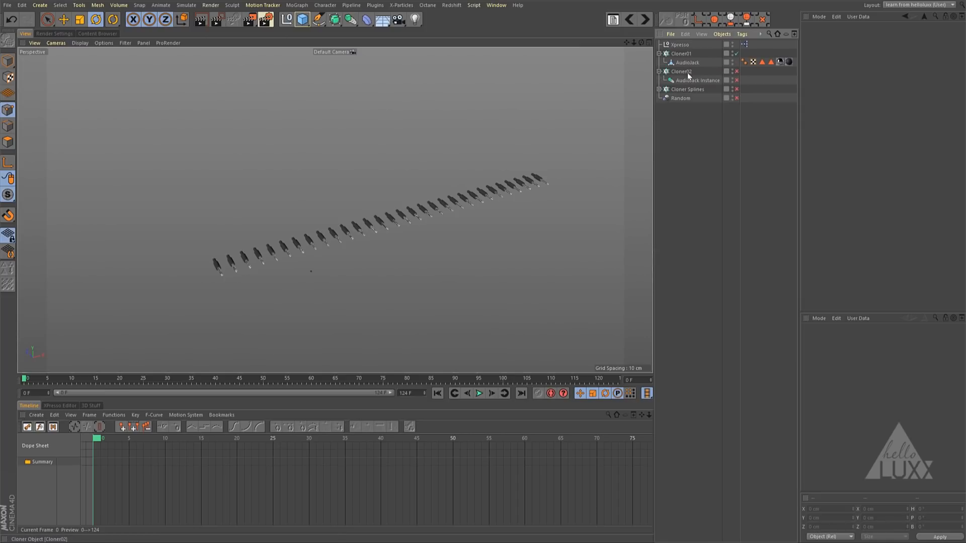
left_click(737, 72)
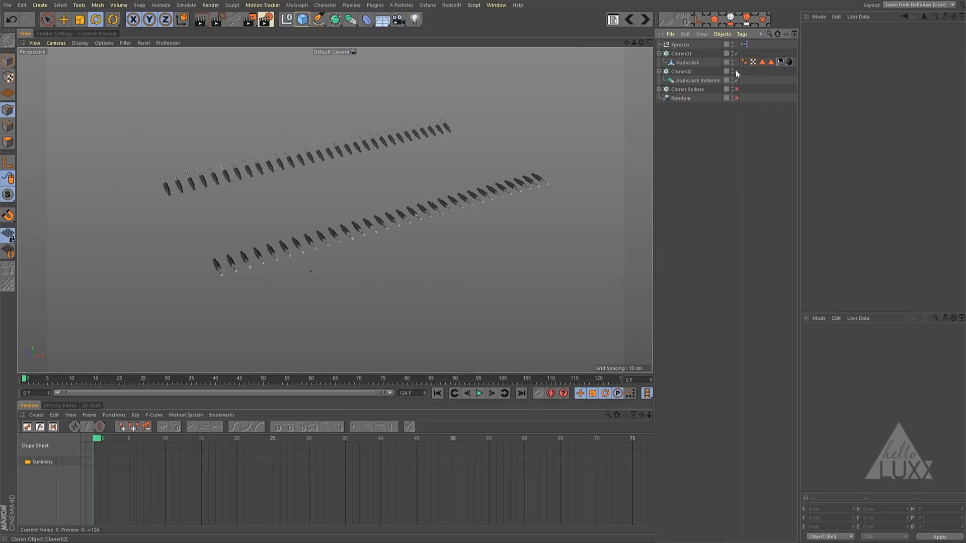
left_click(662, 91)
left_click(659, 90)
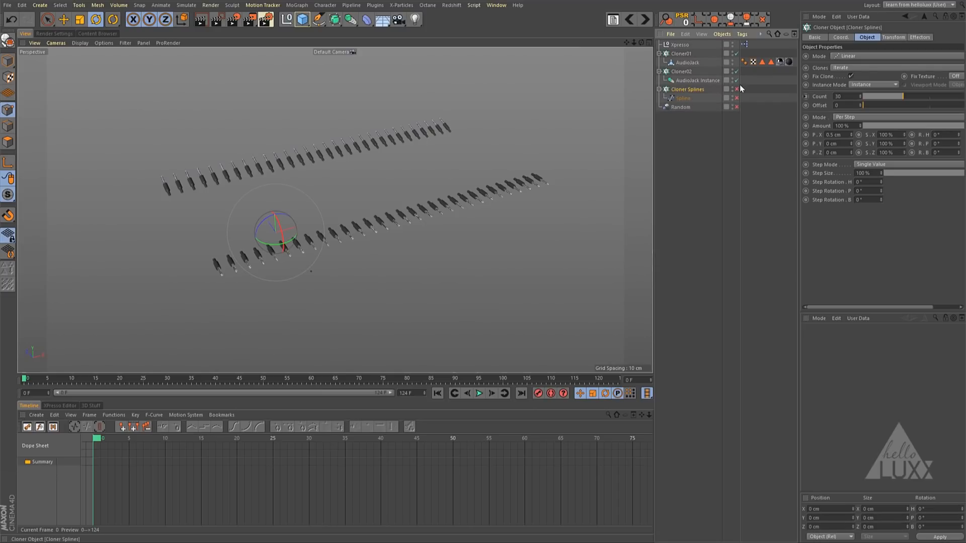
left_click(737, 98)
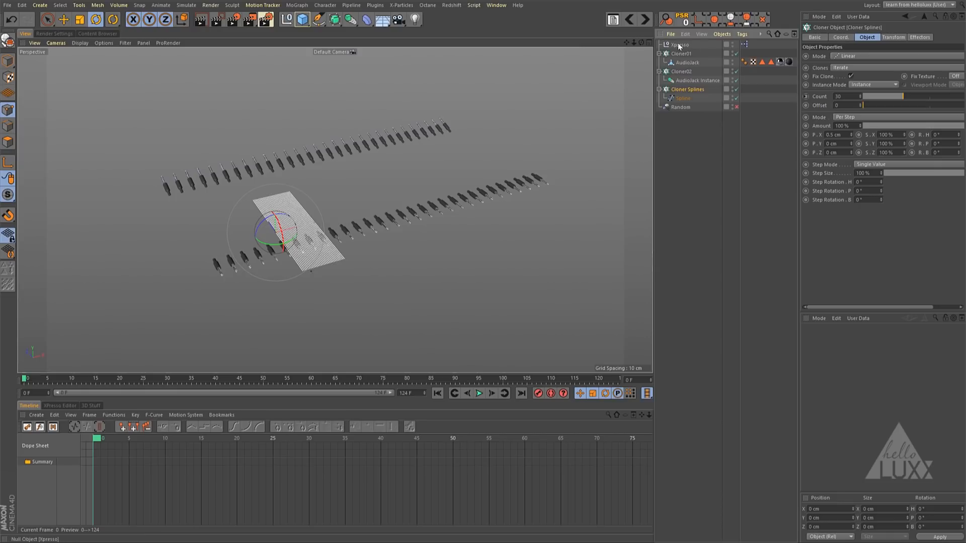
- Enable the XPresso tag on the Xpresso null so the splines link both rows of audio jacks
left_click(744, 44)
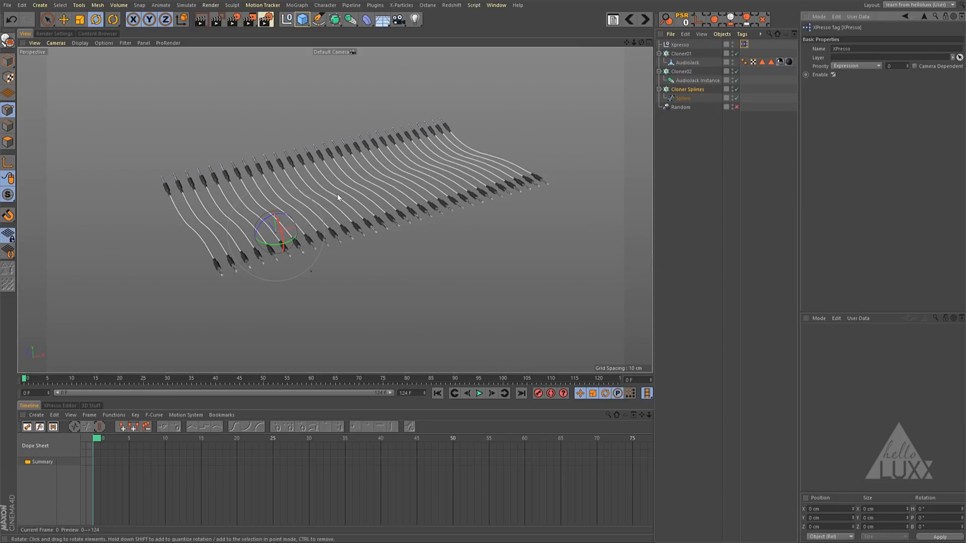
left_click_drag(322, 229, 355, 227, "alt")
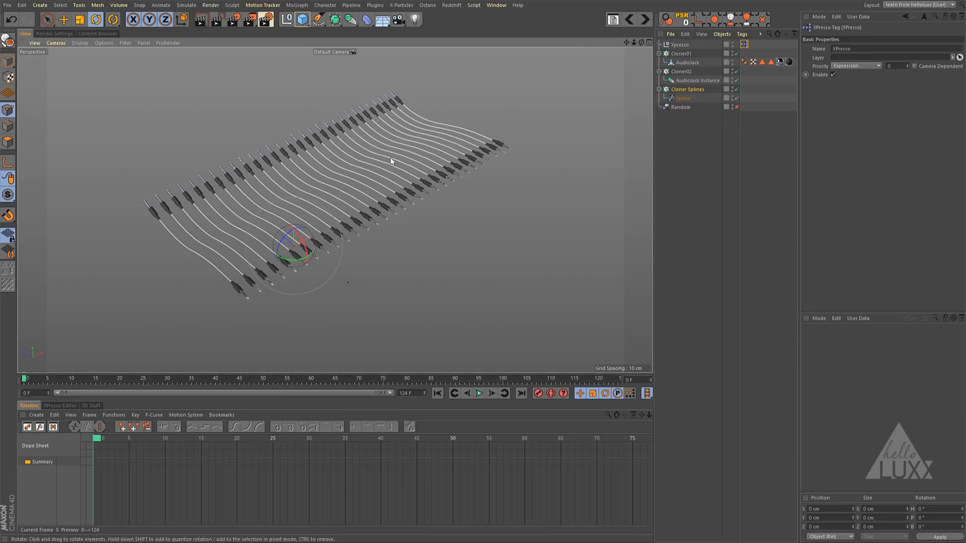
left_click_drag(383, 167, 533, 104, "alt")
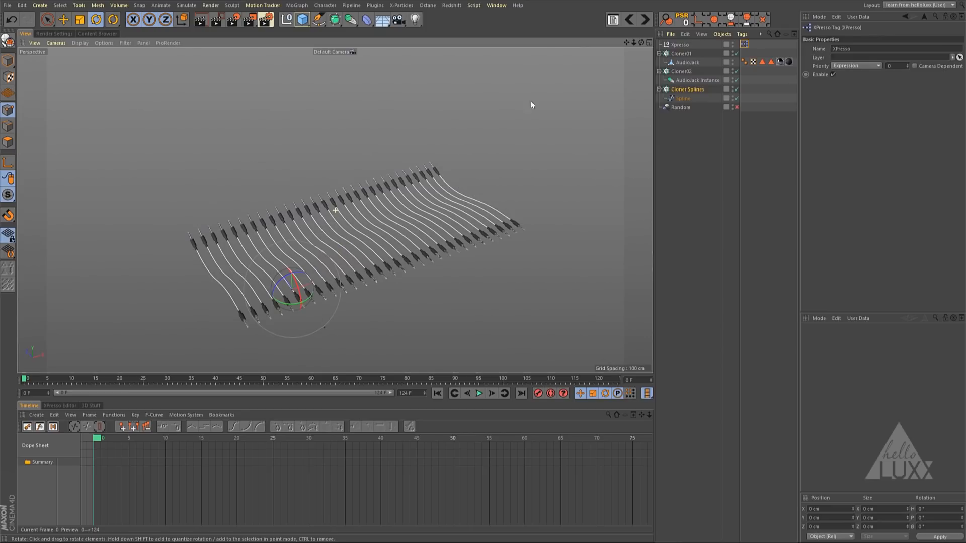
- Test larger clone counts on Cloner01 and set its count to 50
left_click(698, 55)
left_click_drag(901, 97, 959, 97)
left_click_drag(535, 151, 432, 216, "alt")
left_click_drag(860, 96, 860, 56)
mouse_move(627, 140)
middle_mouse_down("alt")
mouse_move(481, 201)
mouse_move(451, 203)
middle_mouse_up("alt")
right_click_drag(451, 202, 201, 224, "alt")
middle_click_drag(490, 173, 40, 268, "alt")
left_click_drag(40, 269, 759, 86, "alt")
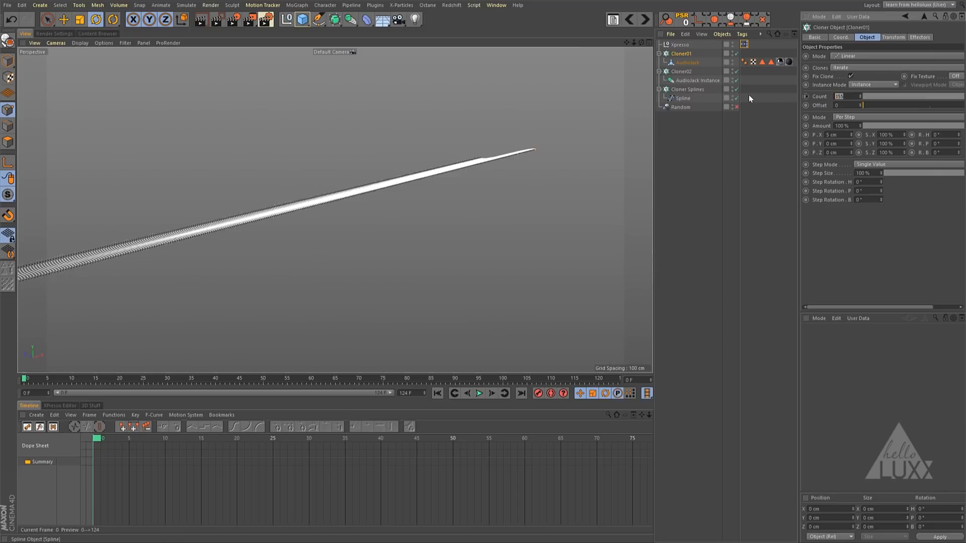
type("50")
key("Return")
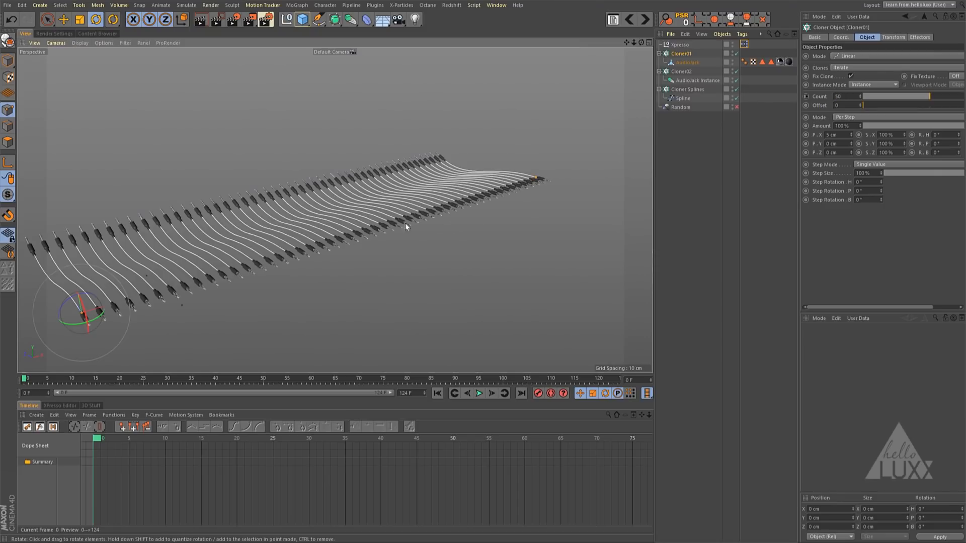
- Enable the Random effector and play the animation to preview the moving jacks and cables, then stop playback
left_click(737, 108)
right_click_drag(341, 216, 313, 229, "alt")
left_click(479, 394)
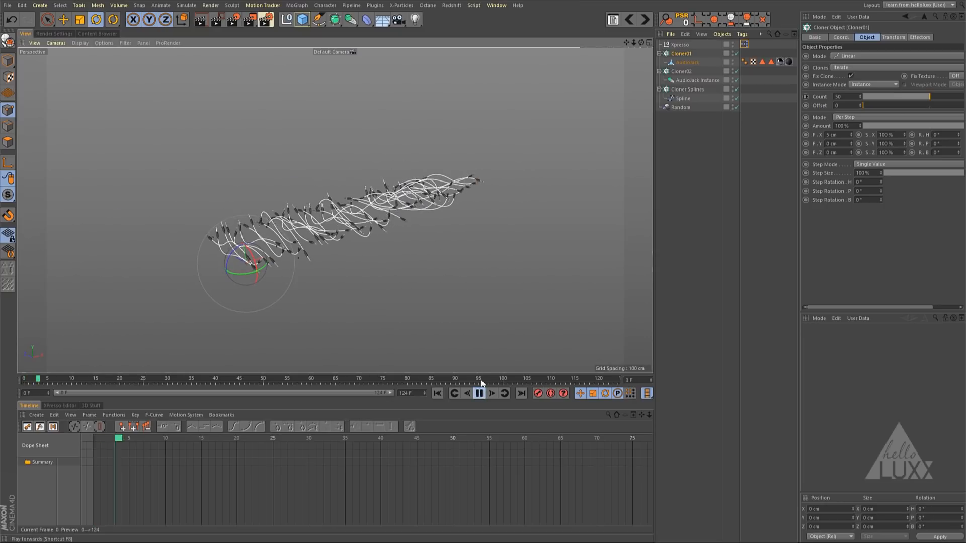
right_click_drag(366, 235, 503, 204, "alt")
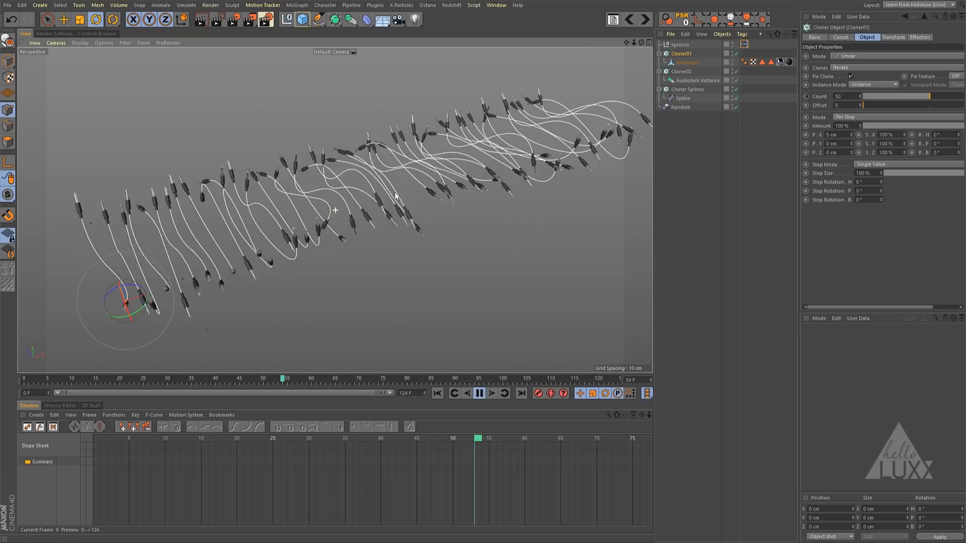
mouse_move(503, 204)
left_mouse_down("alt")
mouse_move(411, 205)
mouse_move(512, 201)
left_mouse_up("alt")
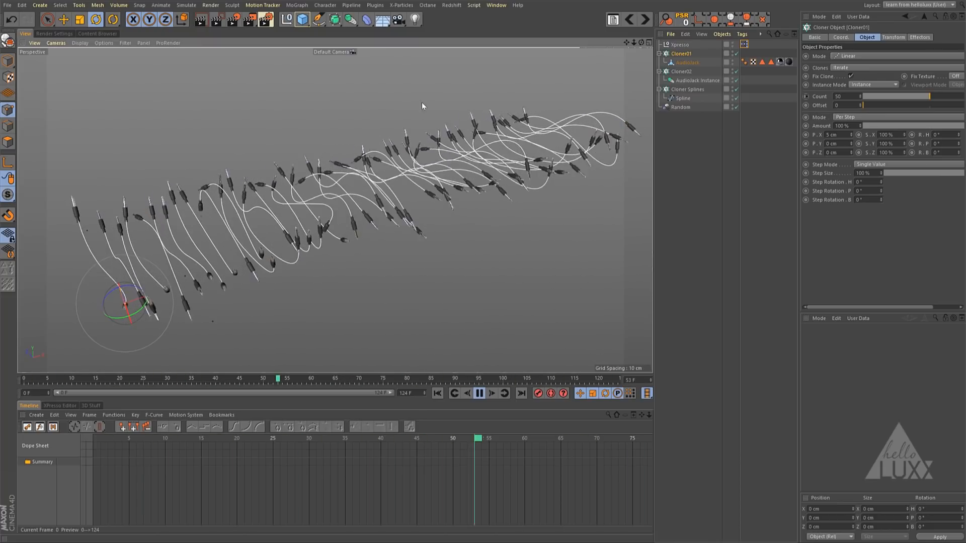
left_click(480, 393)
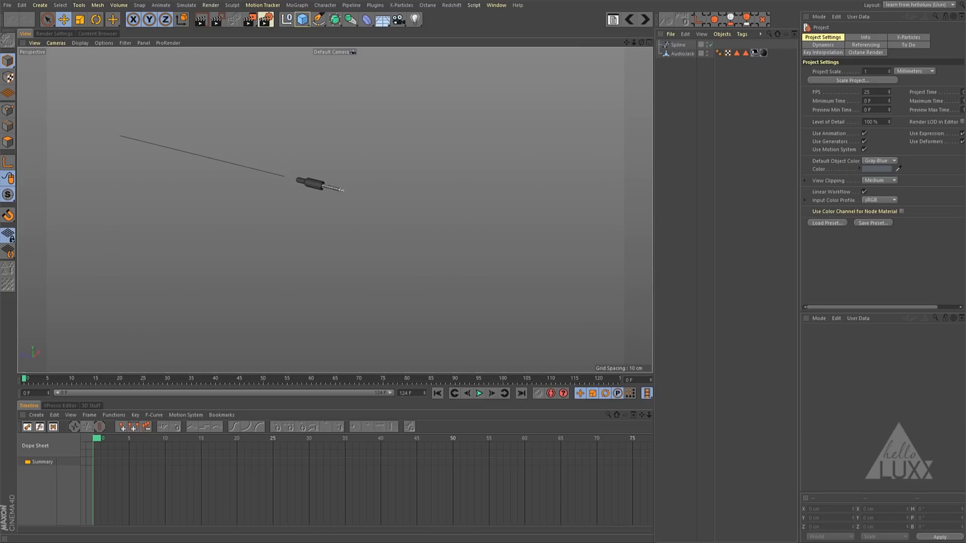
- Examine the Spline's type and points in point mode, and the AudioJack's axis position in model mode
left_click(679, 45)
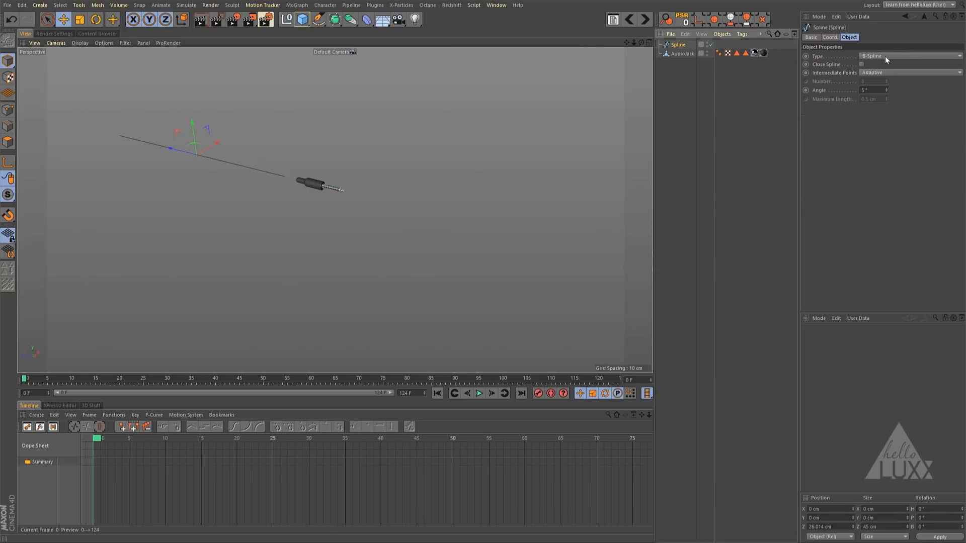
left_click(7, 110)
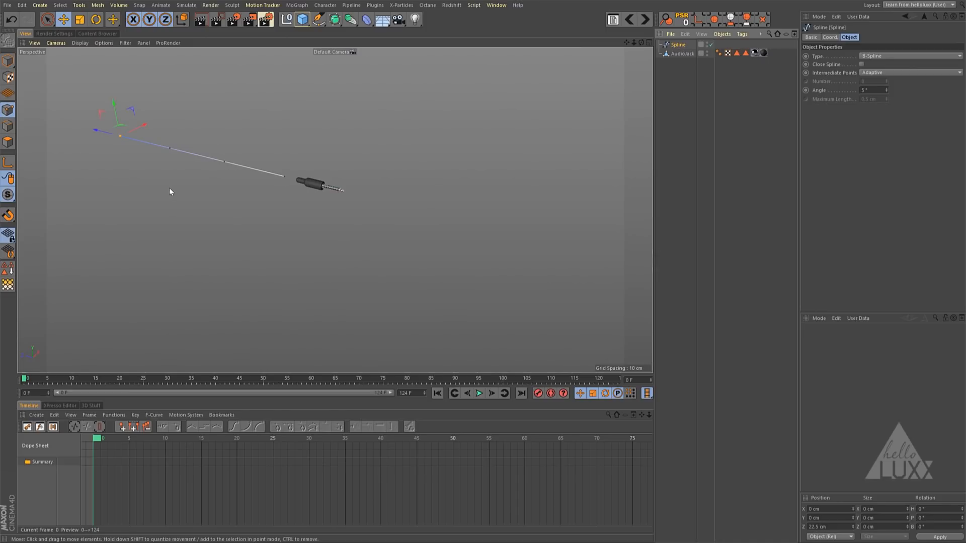
left_click(297, 192)
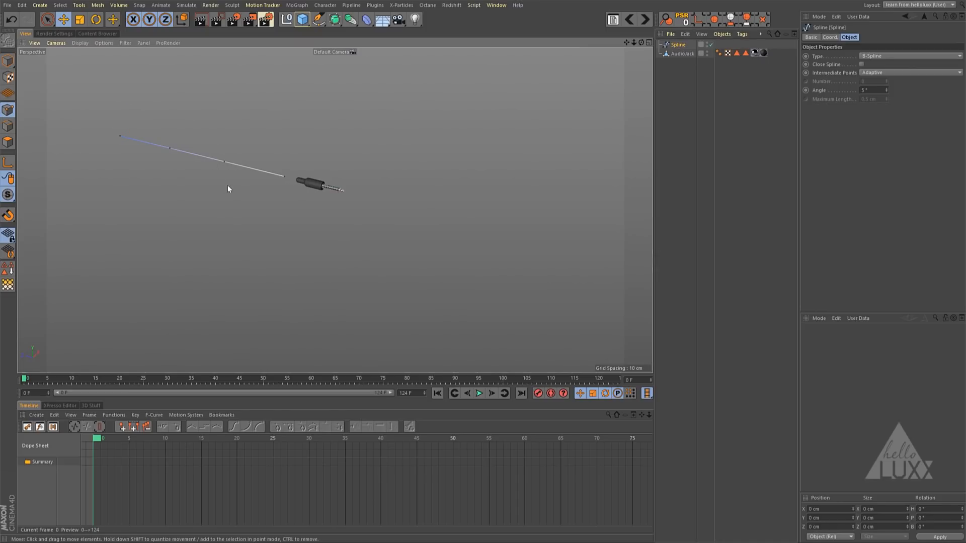
left_click(688, 52)
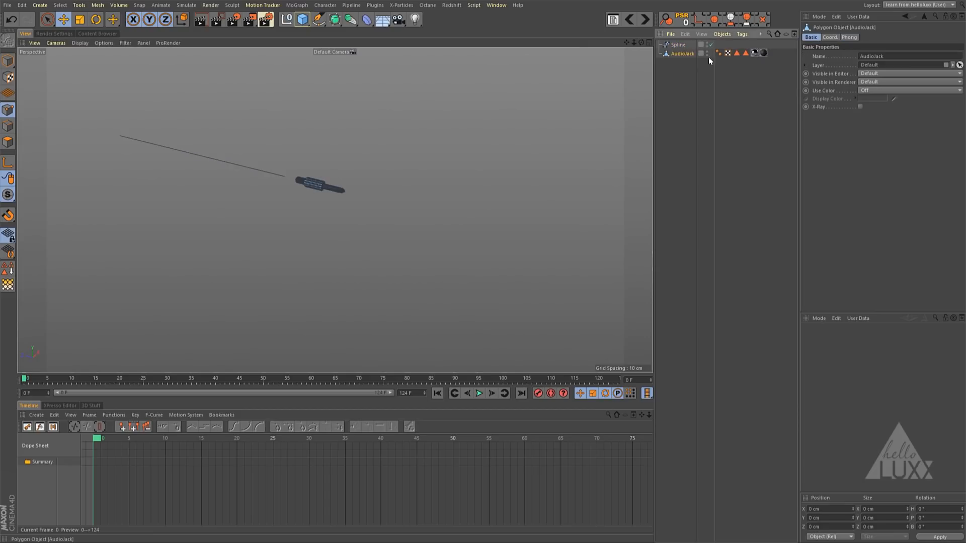
left_click(7, 61)
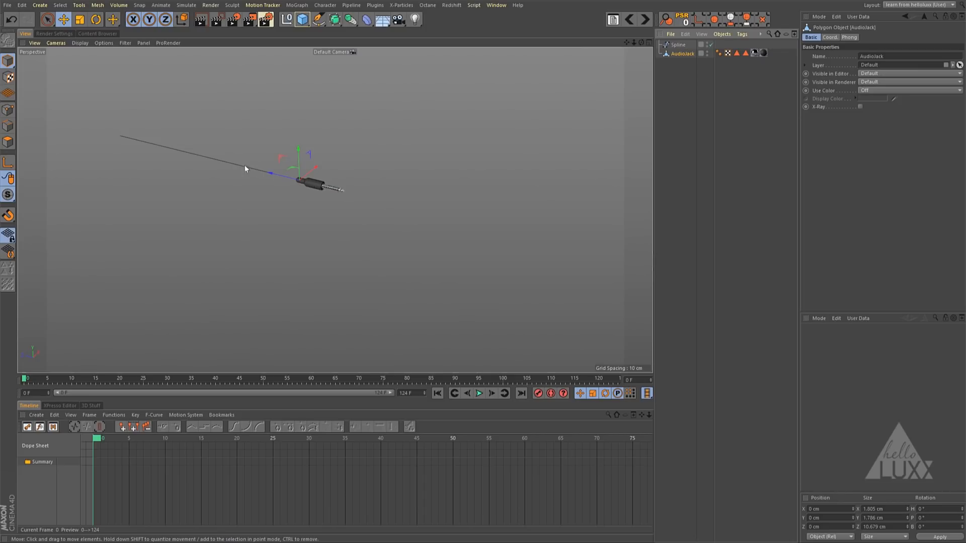
left_click(685, 76)
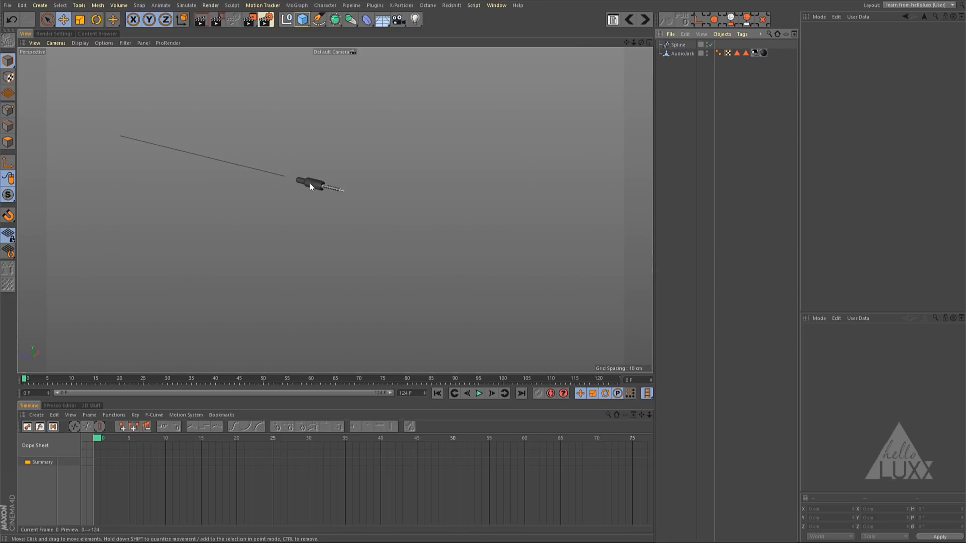
- Add an XPresso tag to the Spline object and enlarge the XPresso Editor area
left_click(680, 45)
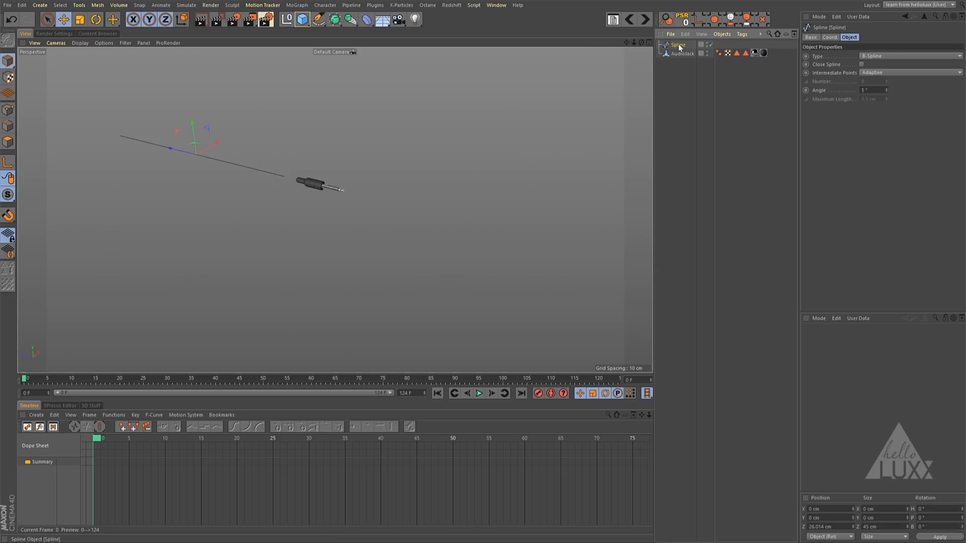
right_click(680, 47)
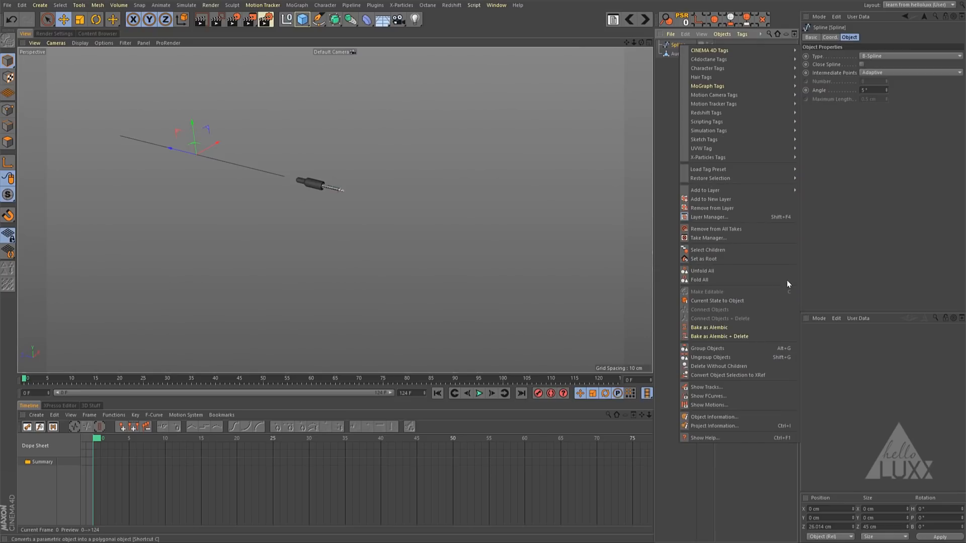
mouse_move(792, 50)
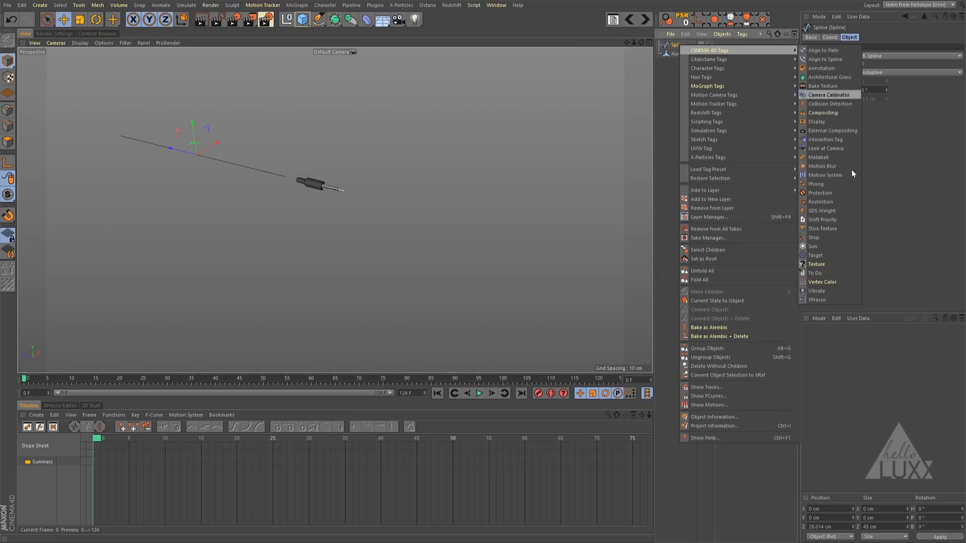
left_click(828, 300)
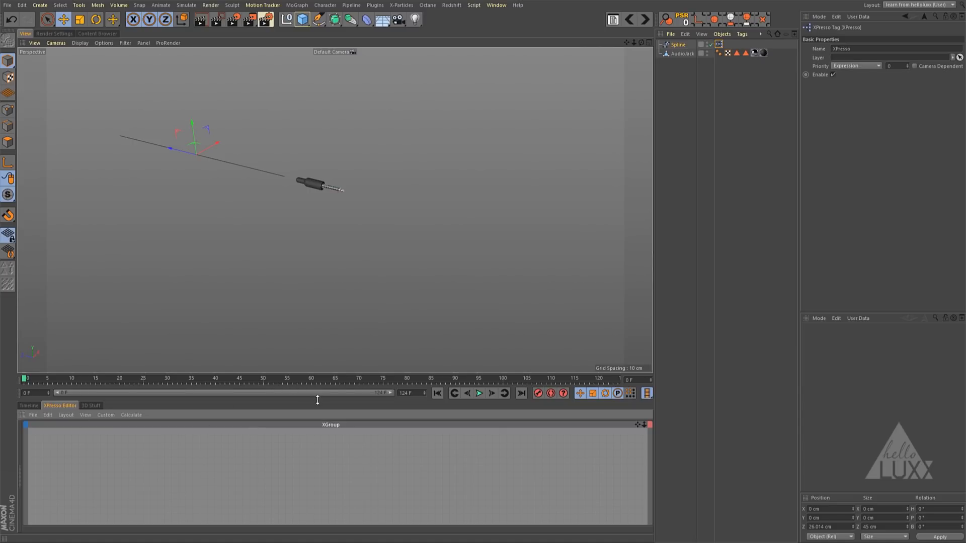
left_click_drag(316, 399, 289, 236)
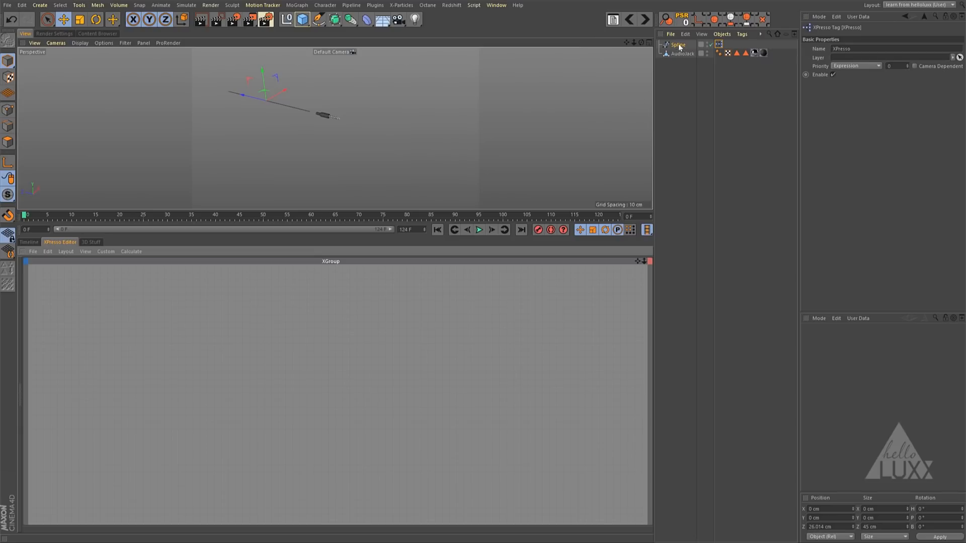
- Add the Spline and AudioJack objects as nodes in the XPresso Editor, with the enlarged Spline node above AudioJack
left_click_drag(679, 46, 142, 324)
left_click(140, 323)
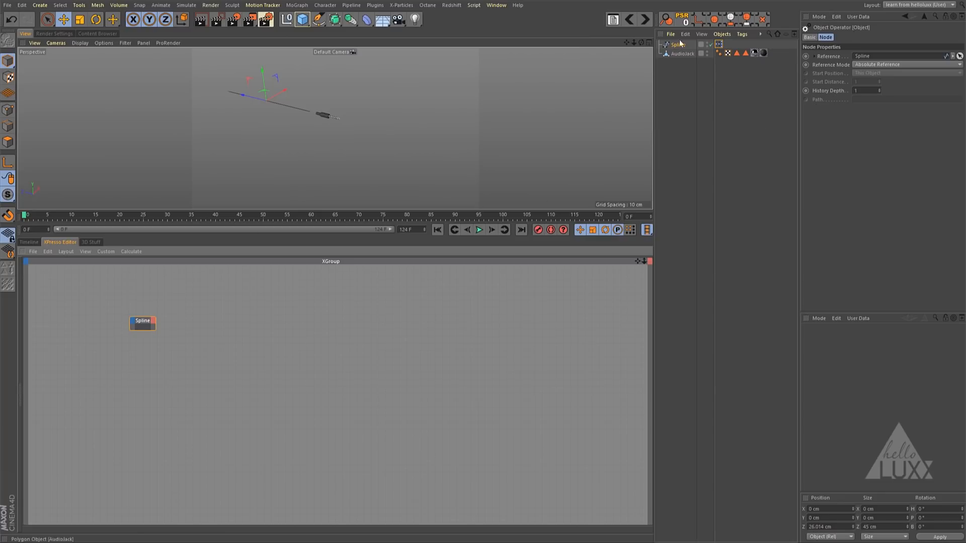
left_click_drag(155, 329, 185, 326)
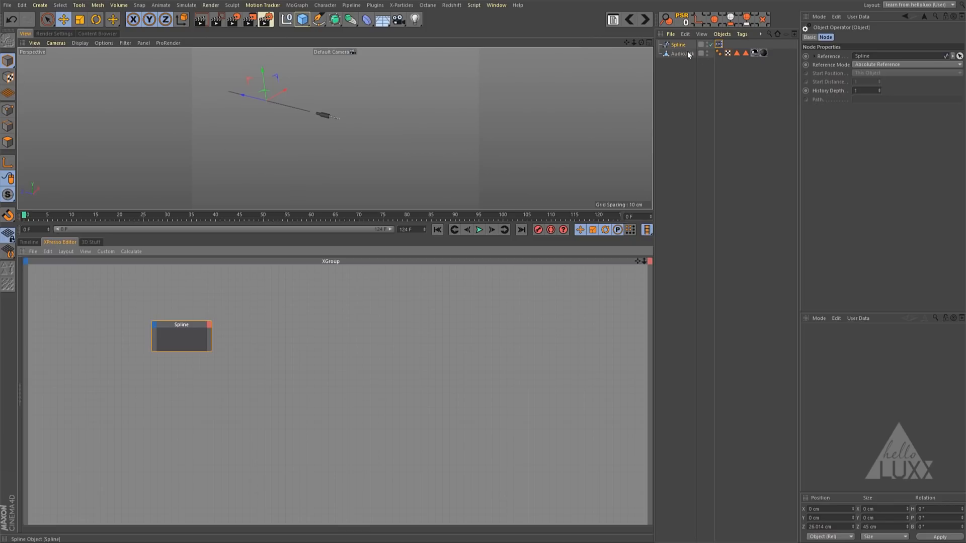
left_click_drag(682, 54, 194, 371)
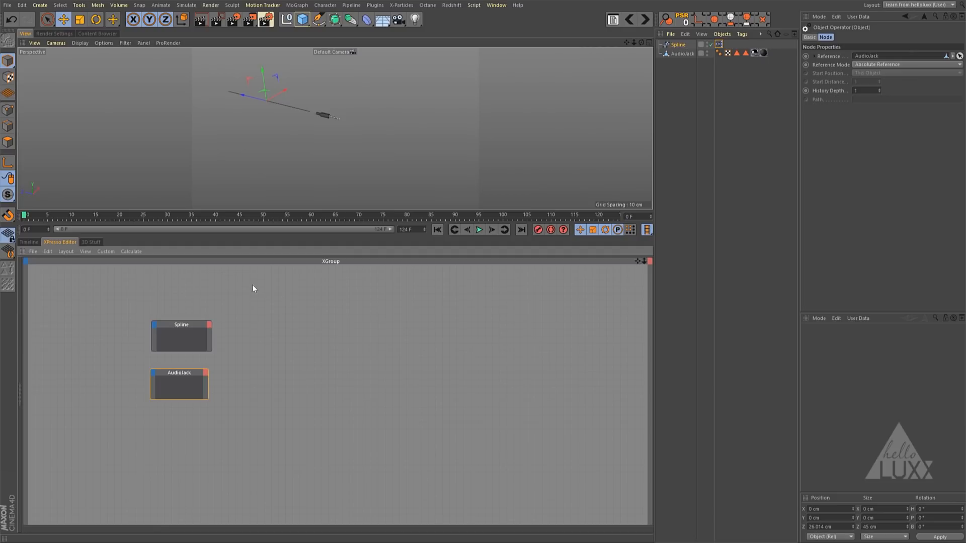
- Add a Point node to the XPresso graph, enlarge it to show its ports, and place it beside the Spline node
right_click(301, 301)
mouse_move(332, 304)
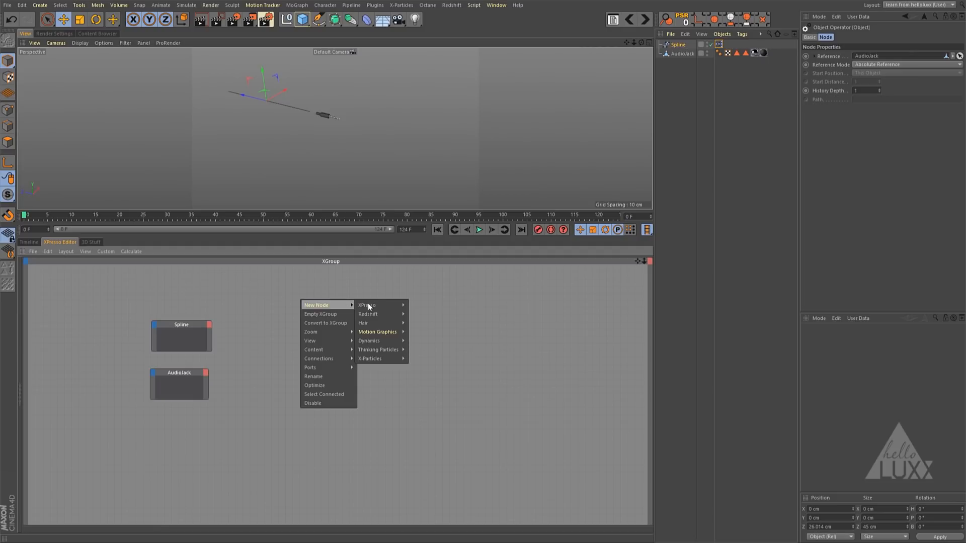
mouse_move(369, 304)
mouse_move(417, 305)
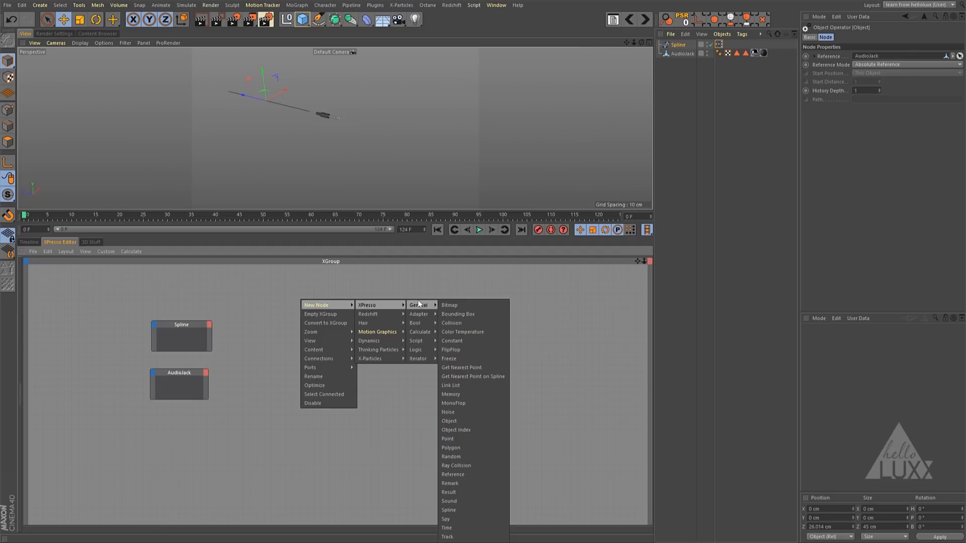
left_click(479, 431)
left_click_drag(340, 310, 410, 395)
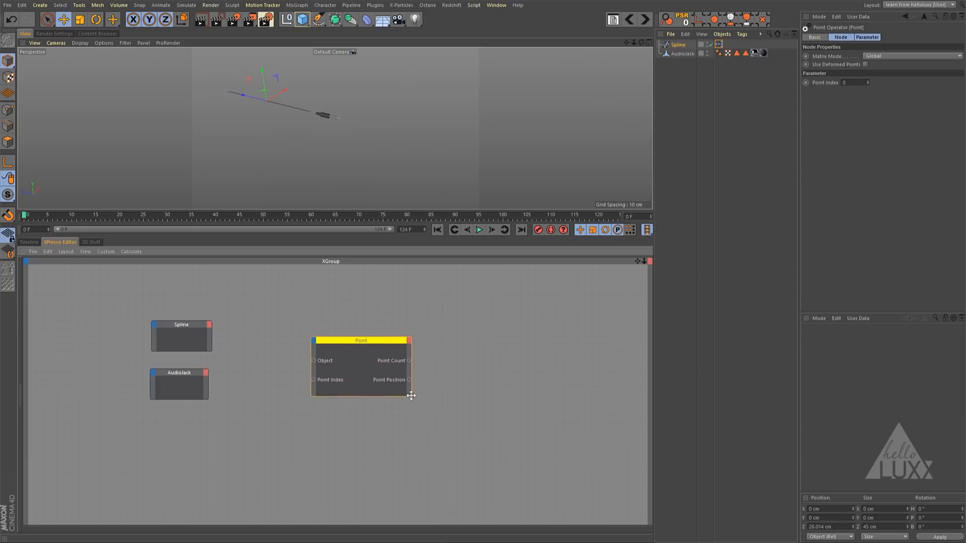
left_click_drag(340, 345, 304, 336)
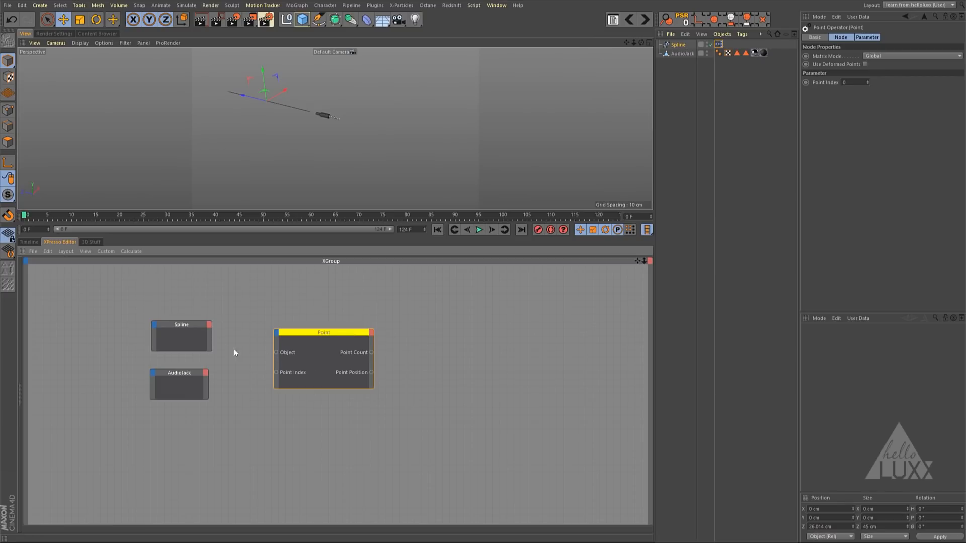
- Add an Object output to the Spline node and connect it to the Point node's Object input
left_click(210, 328)
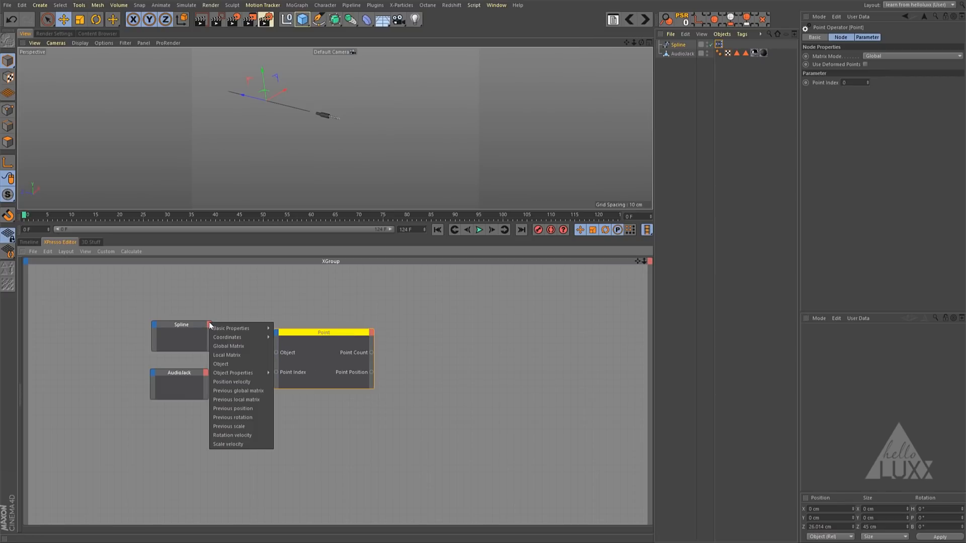
left_click(222, 361)
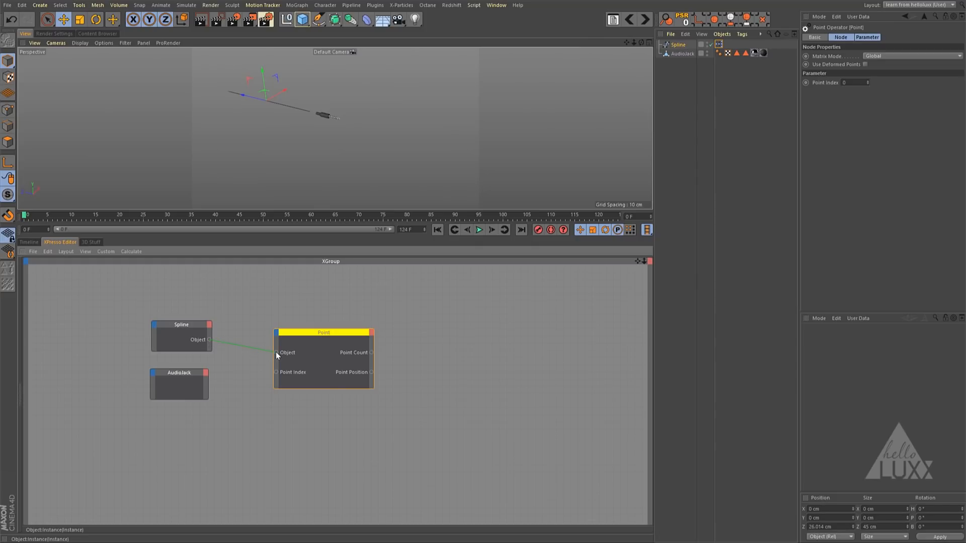
left_click_drag(275, 352, 276, 353)
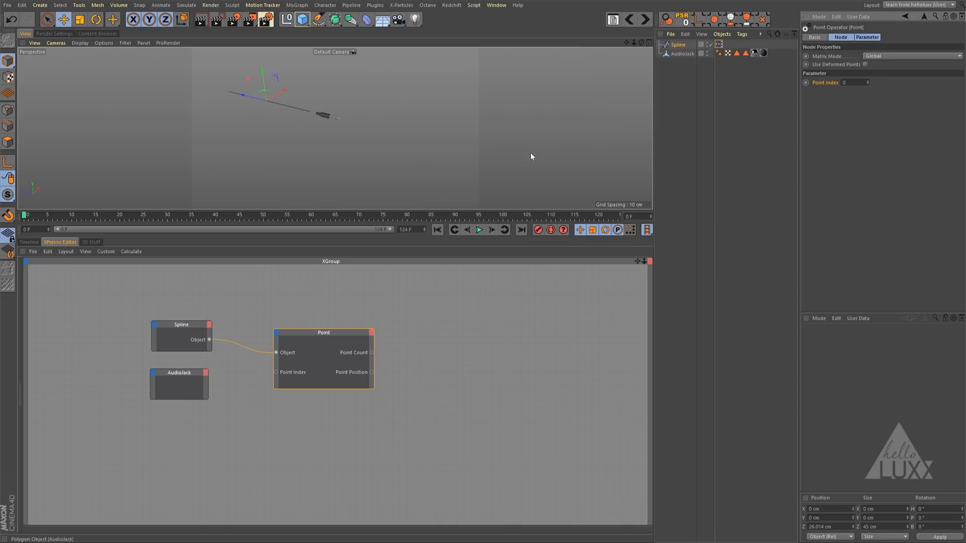
- Add a Global Position output port to the AudioJack node in the XPresso graph
left_click(184, 373)
left_click(206, 373)
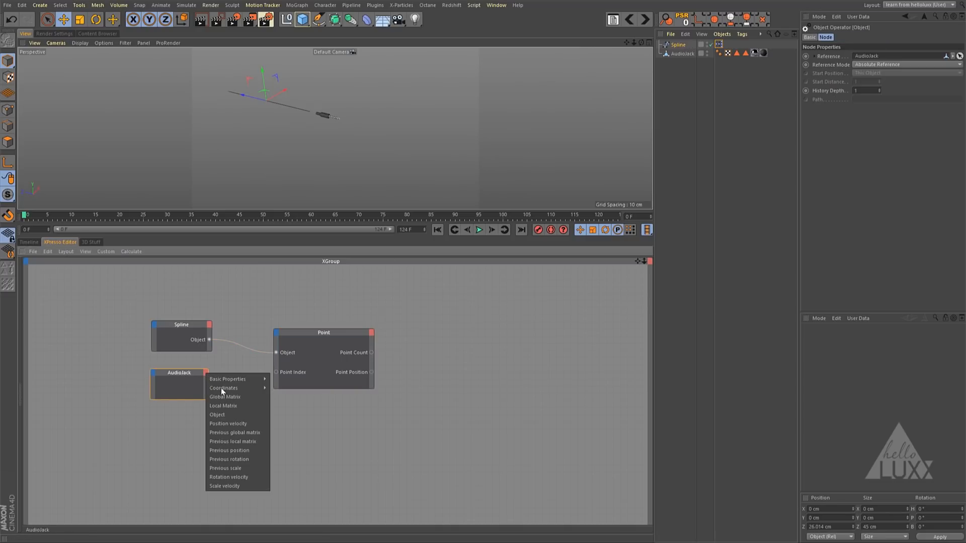
mouse_move(229, 388)
mouse_move(292, 397)
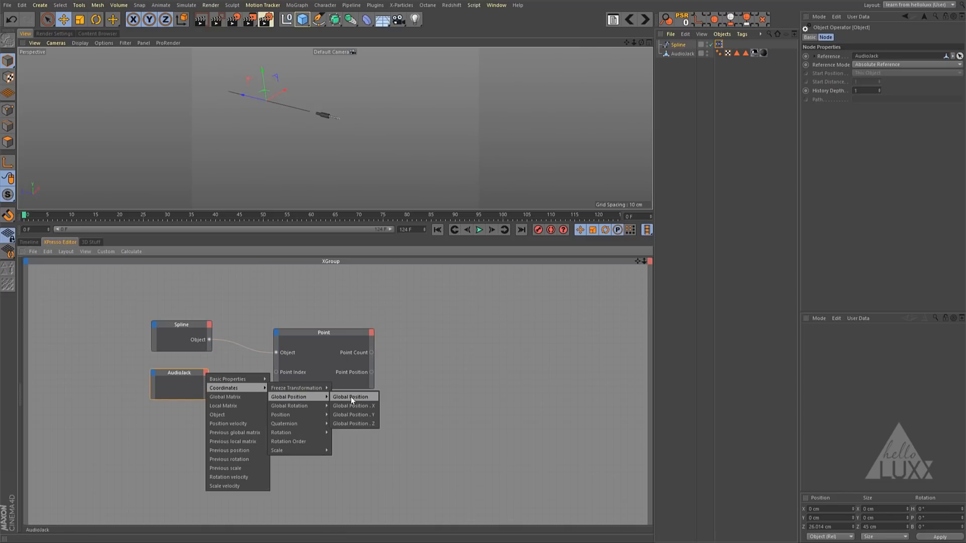
left_click(352, 397)
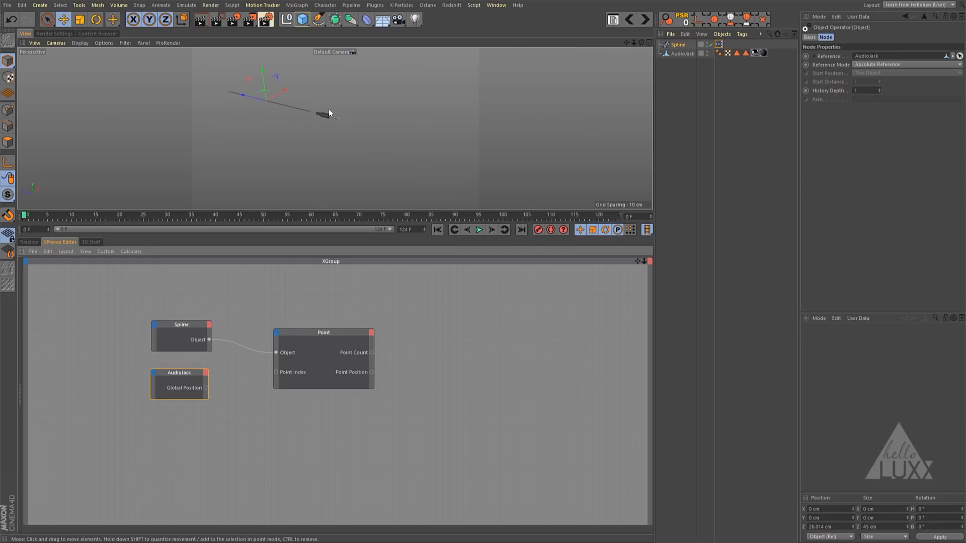
- Add a Point Position input to the Point node and connect AudioJack's Global Position output to it
left_click(318, 352)
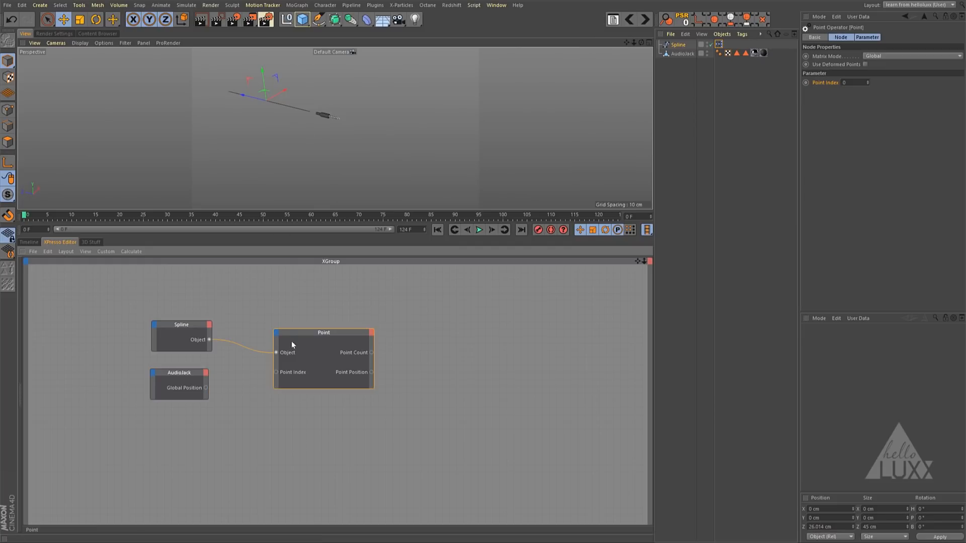
left_click(276, 334)
left_click(290, 357)
left_click_drag(205, 387, 276, 379)
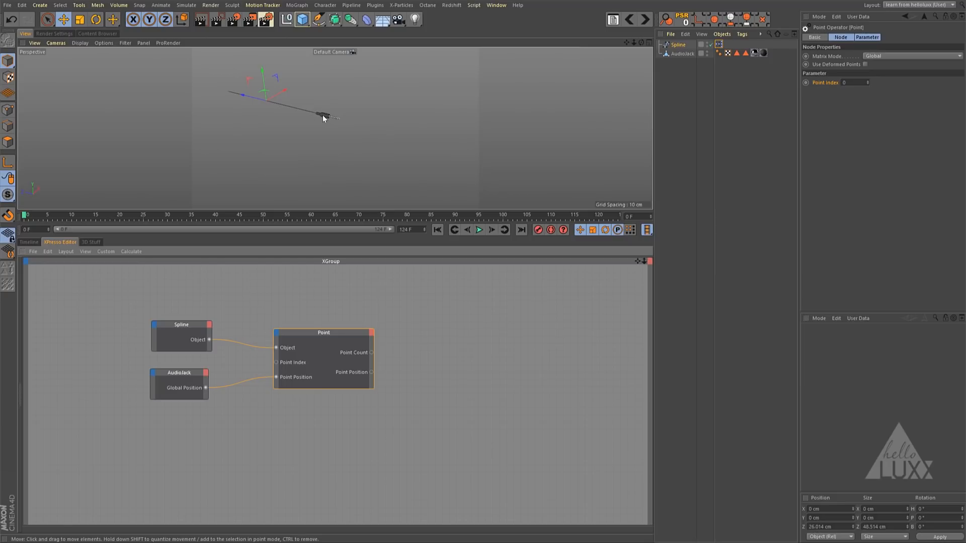
- Enlarge the viewport and test the rig by raising the AudioJack about 10.5 cm along Y, undoing the move and deselecting it
scroll(377, 111, "up", 3)
scroll(412, 147, "up", 3)
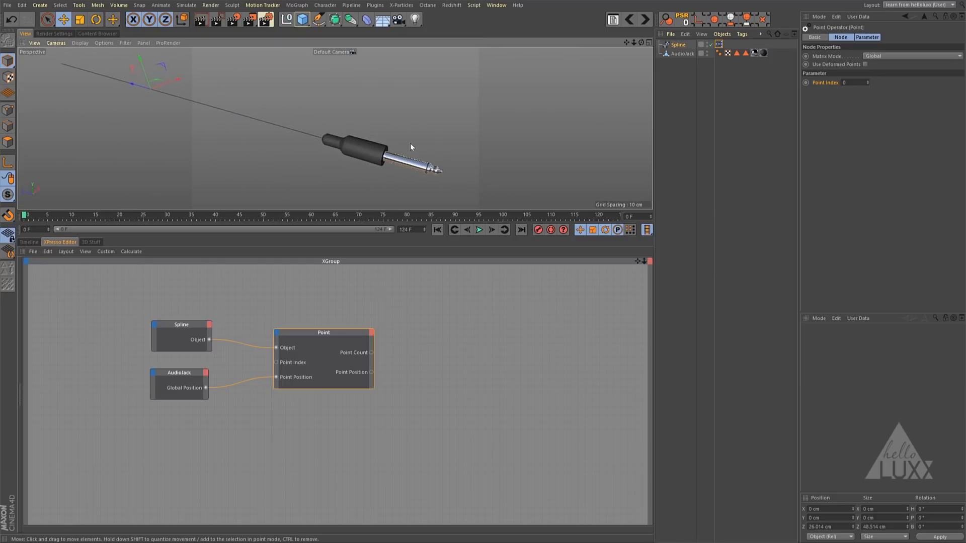
scroll(411, 146, "down", 3)
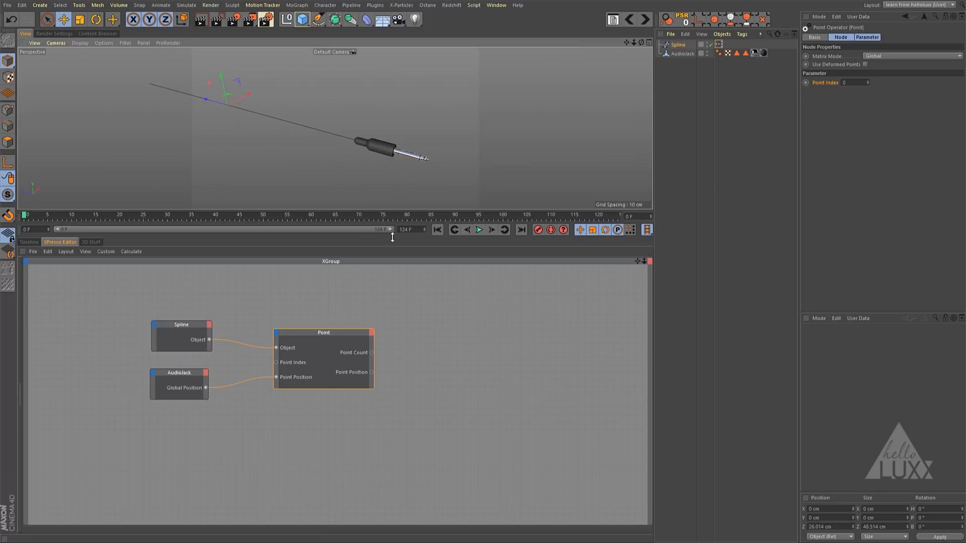
left_click_drag(393, 237, 399, 401)
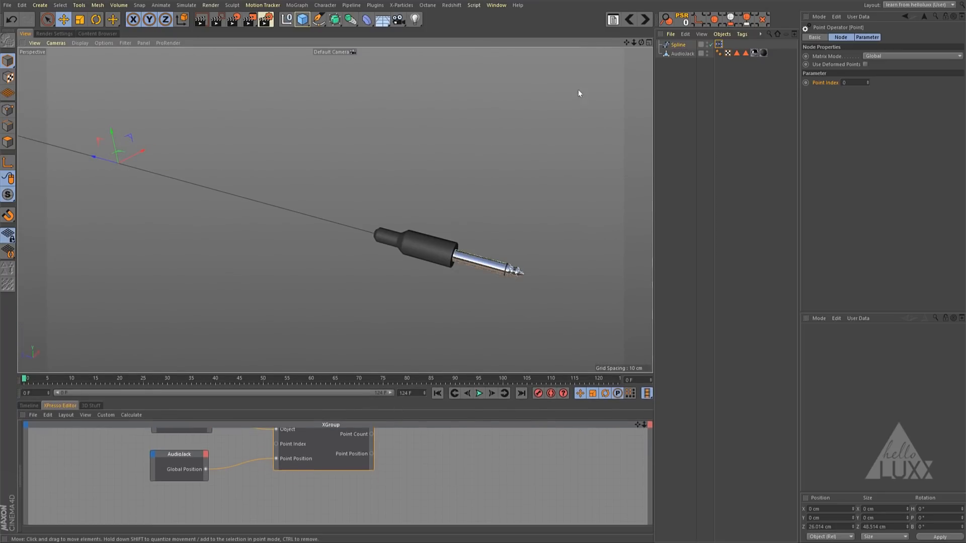
left_click(684, 53)
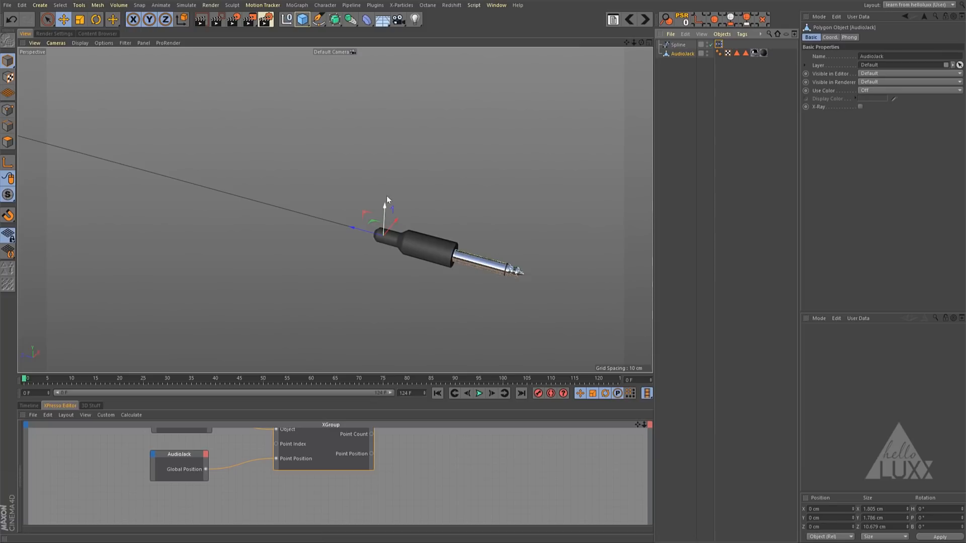
left_click_drag(386, 199, 366, 74)
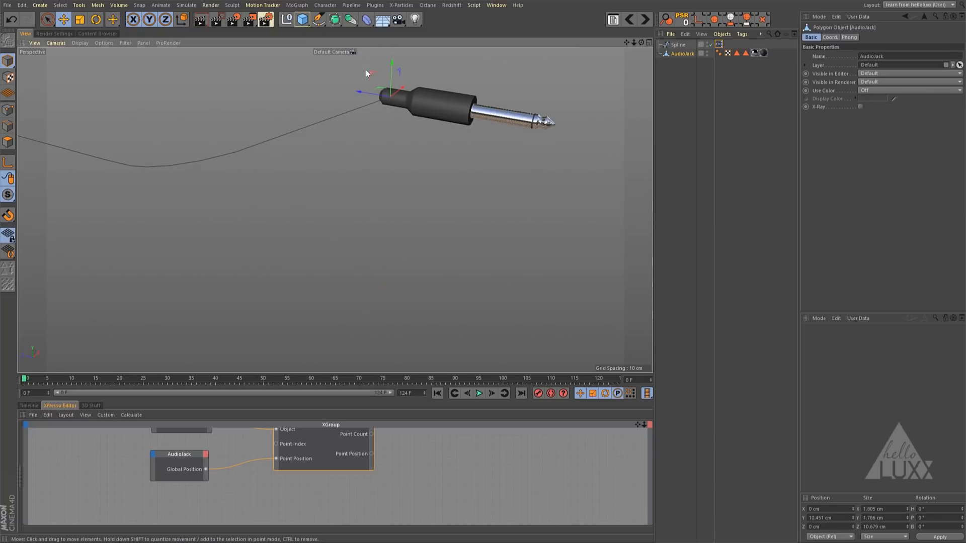
key("ctrl+z")
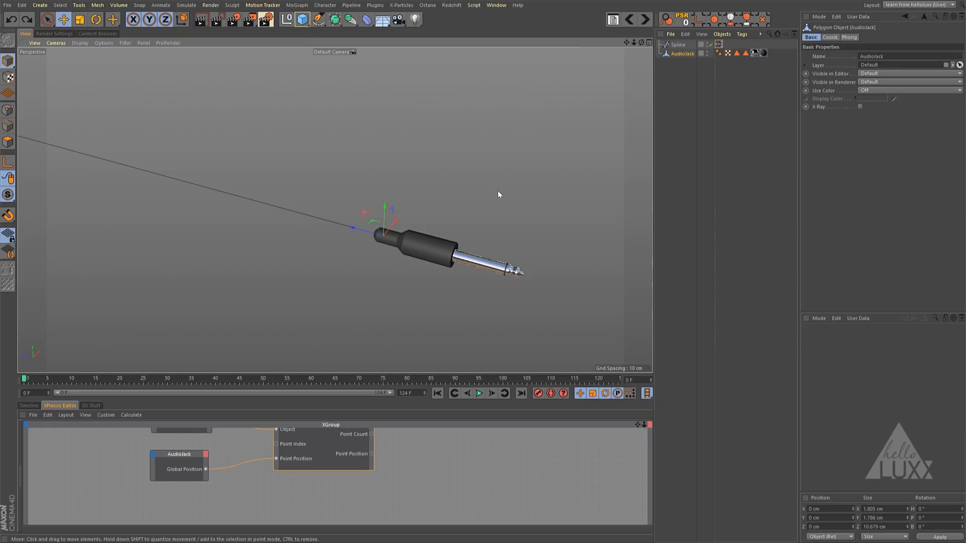
left_click_drag(498, 195, 373, 199, "alt")
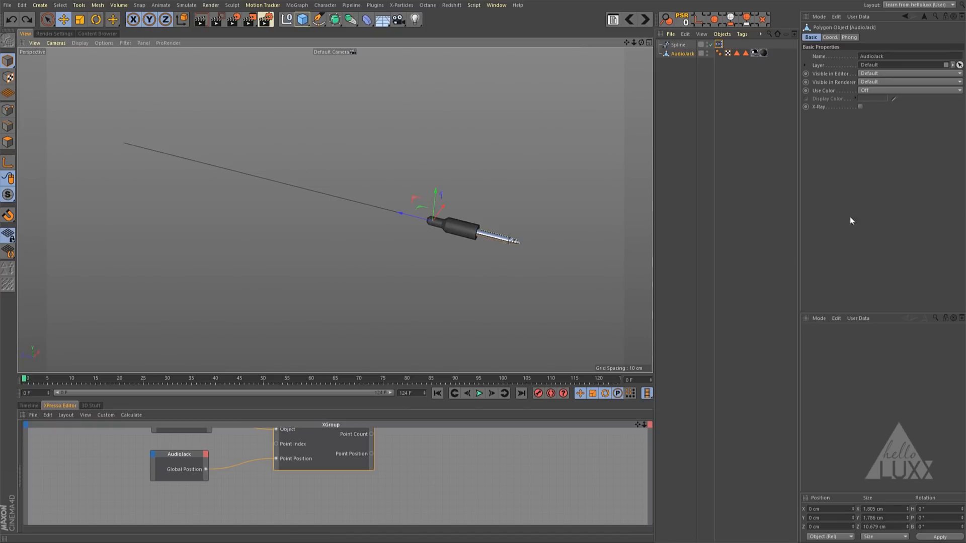
left_click(680, 88)
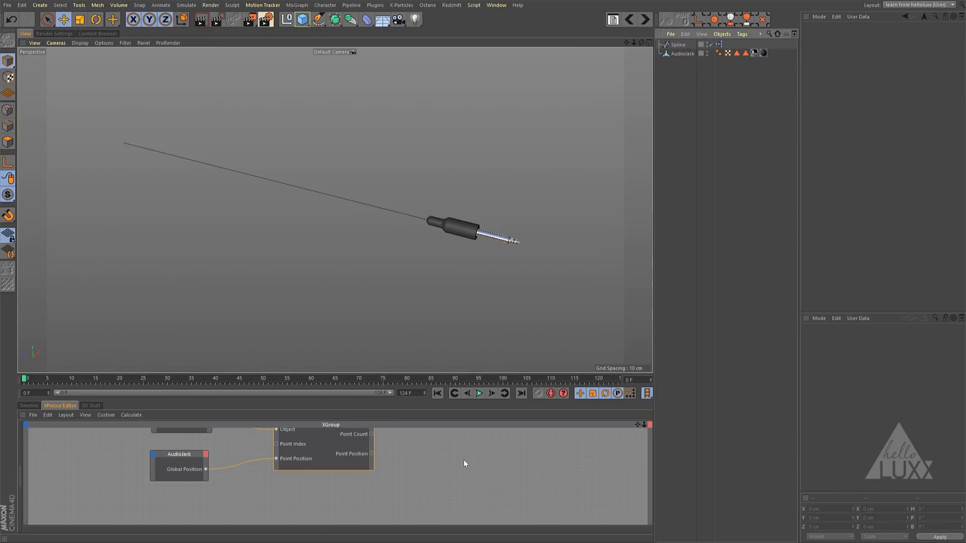
- Enlarge the XPresso Editor and delete the Spline and AudioJack nodes, keeping only the Point node
left_click_drag(429, 400, 427, 333)
left_click_drag(637, 356, 681, 385)
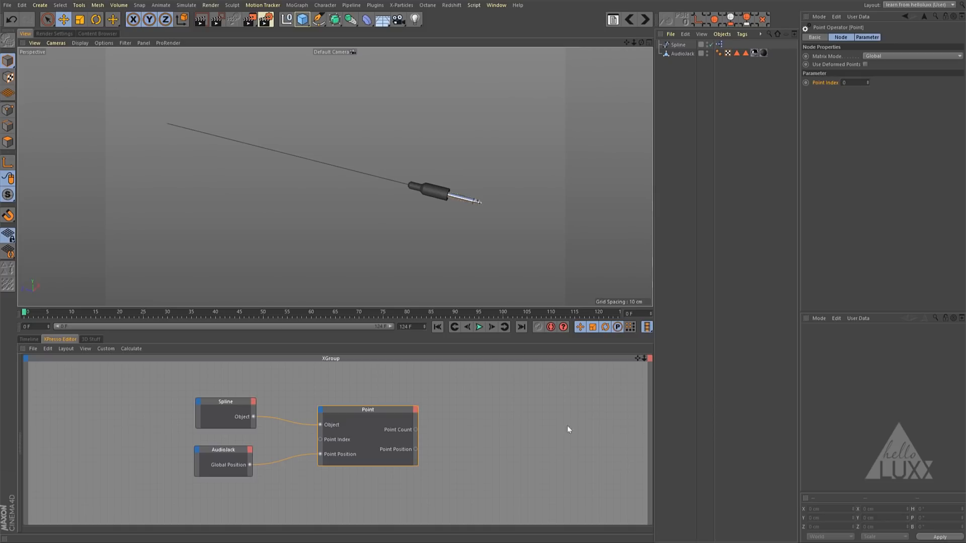
left_click_drag(154, 381, 231, 479)
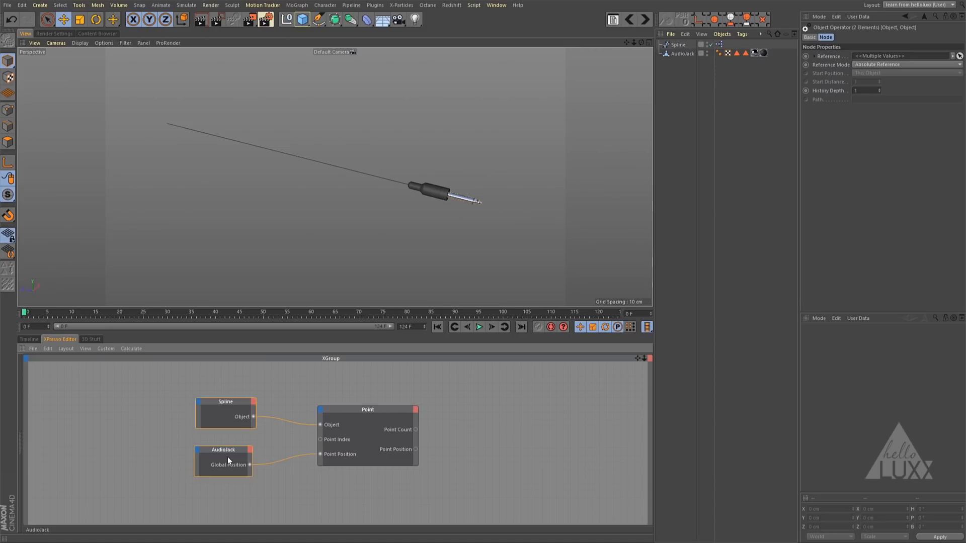
key("Delete")
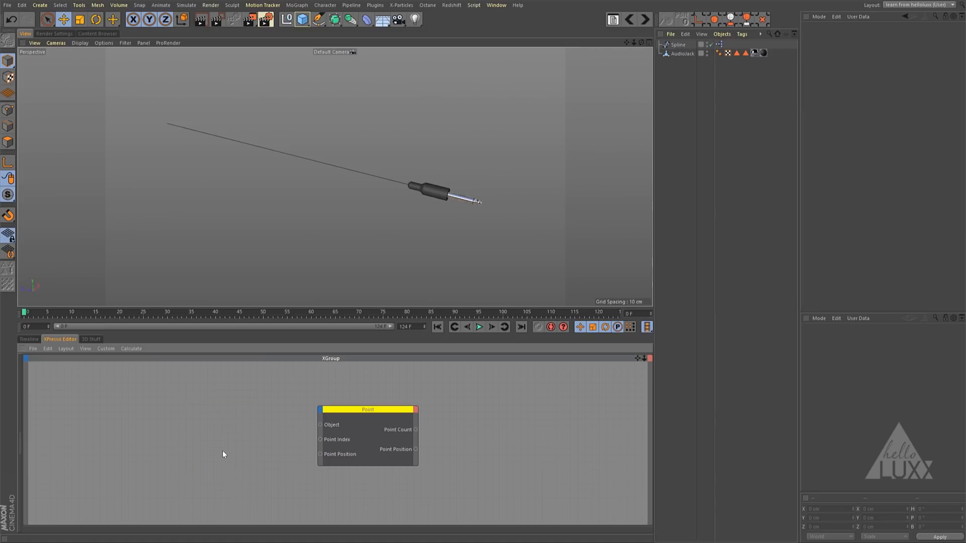
- Create a null object named Xpresso and move the Spline's XPresso tag onto it
left_click(286, 19)
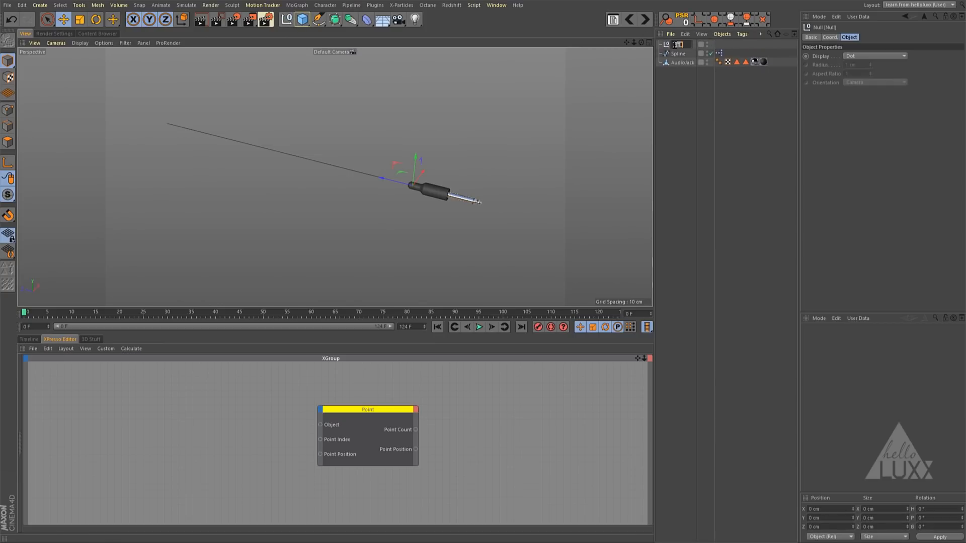
type("Xpresso")
key("Return")
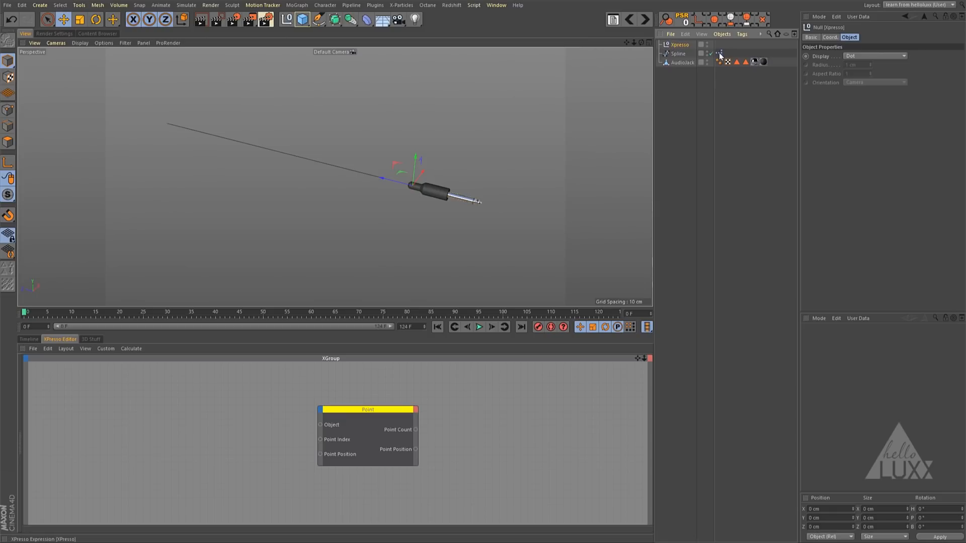
left_click_drag(720, 53, 720, 48)
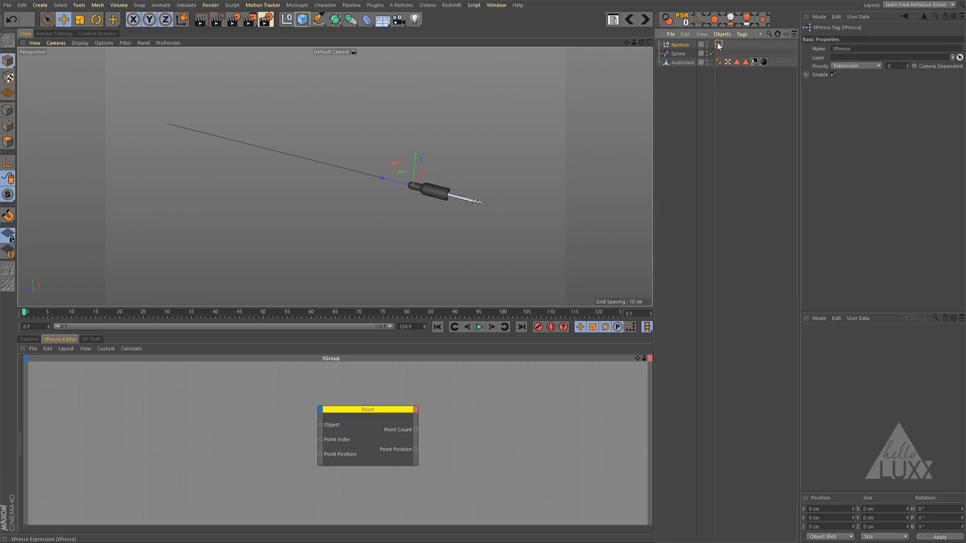
- Add a MoGraph Cloner as the parent of the AudioJack object
left_click(690, 63)
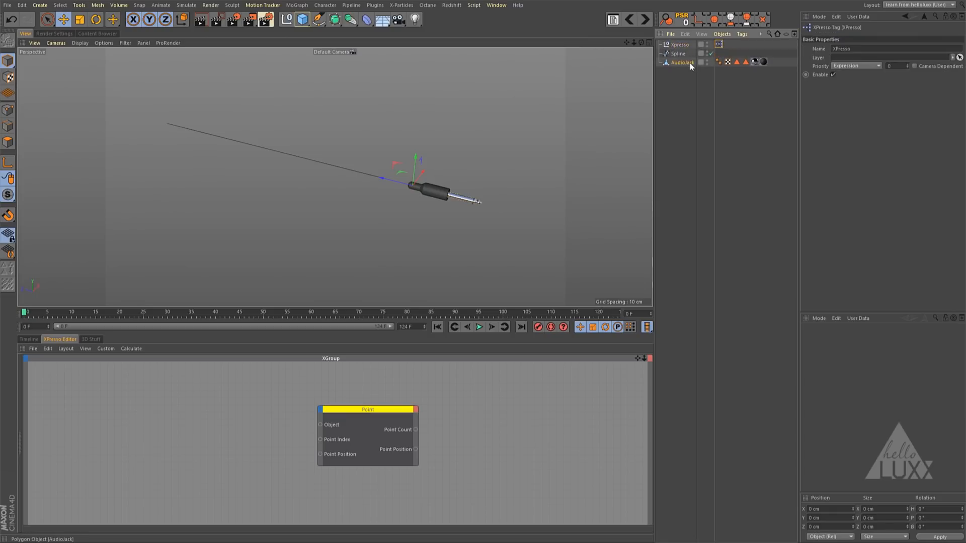
left_click(297, 5)
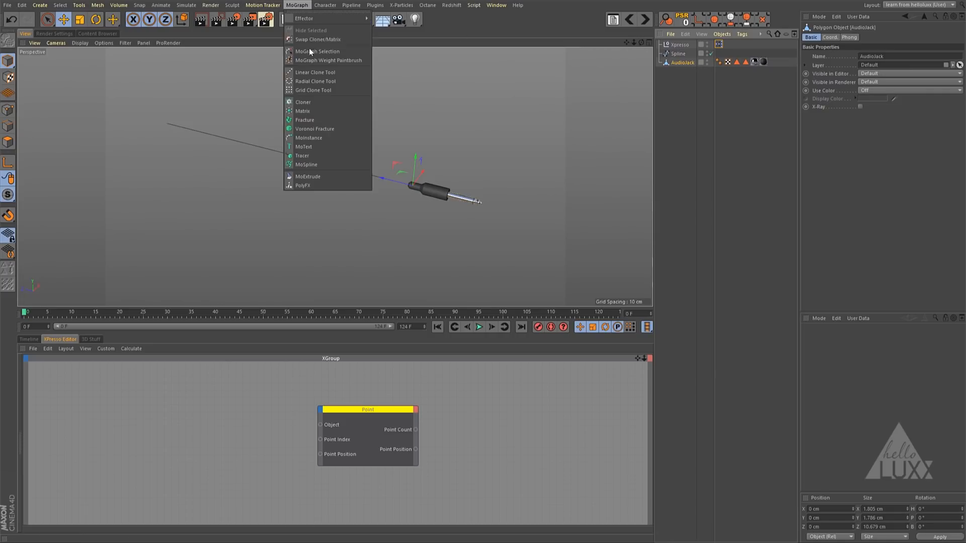
left_click(312, 102, "alt")
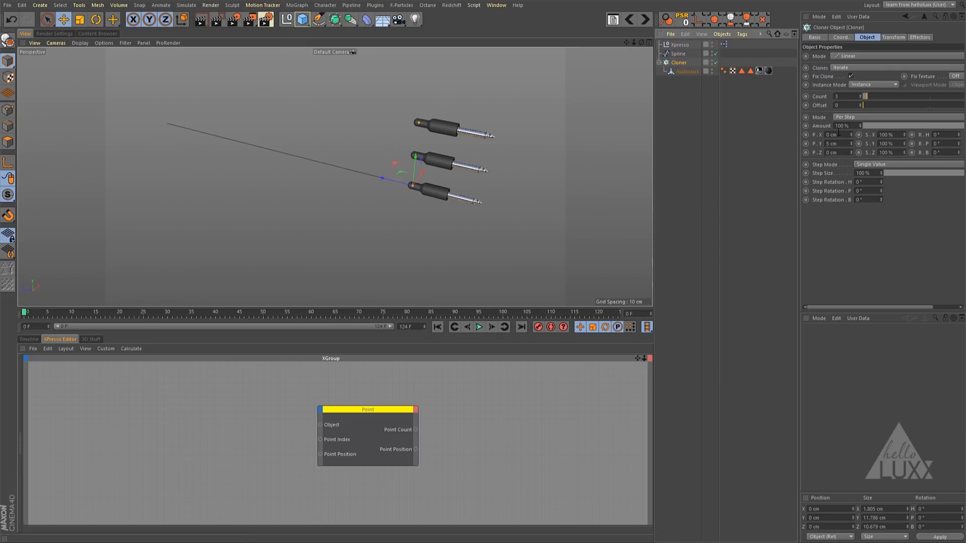
- Set the AudioJack Cloner's step position to 5 cm in X and 0 cm in Y, with a count of 10
left_click(838, 134)
type("5")
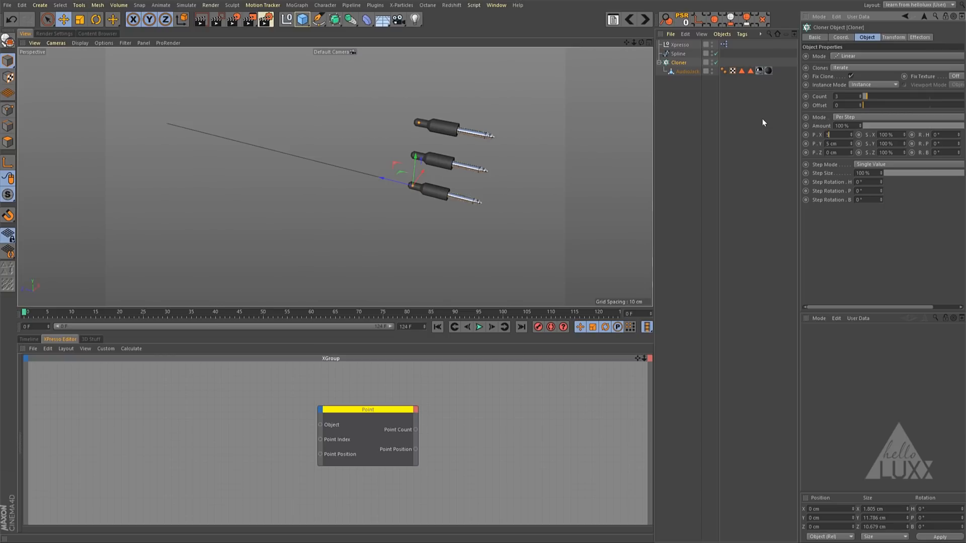
key("Tab")
type("0")
key("Return")
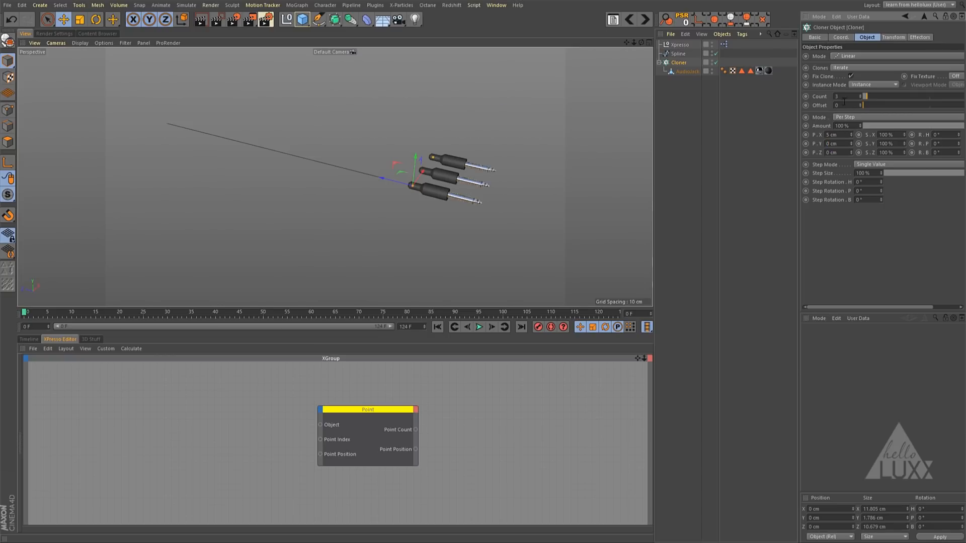
left_click(845, 96)
type("10")
key("Return")
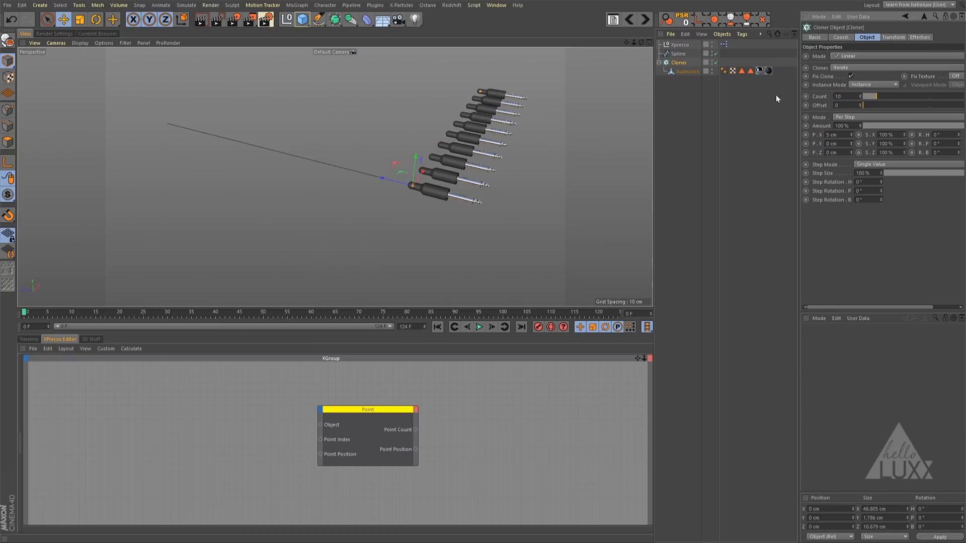
- Add a MoGraph Cloner as the parent of the Spline object
left_click_drag(474, 151, 463, 155, "alt")
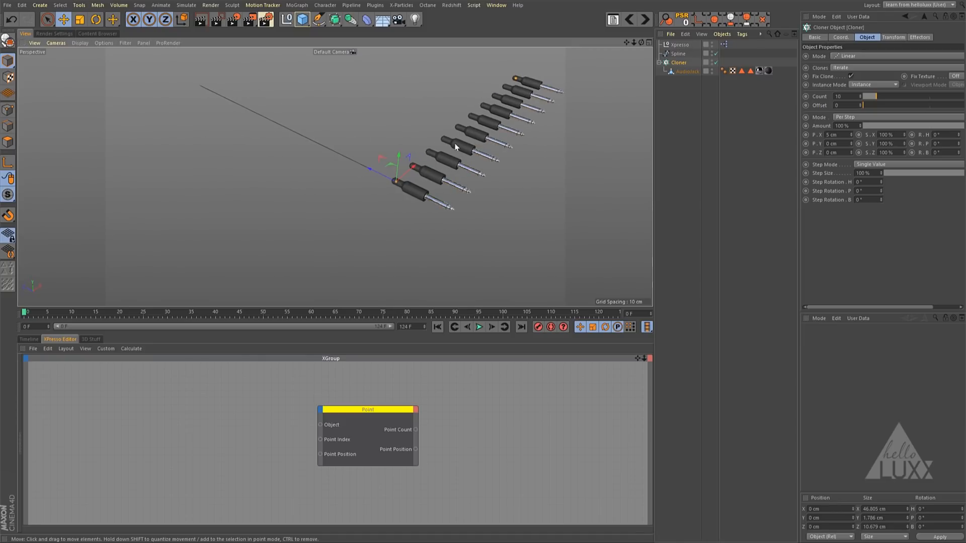
right_click_drag(455, 146, 395, 168, "alt")
mouse_move(395, 169)
left_mouse_down("alt")
mouse_move(388, 189)
mouse_move(398, 184)
left_mouse_up("alt")
middle_click_drag(398, 184, 366, 187, "alt")
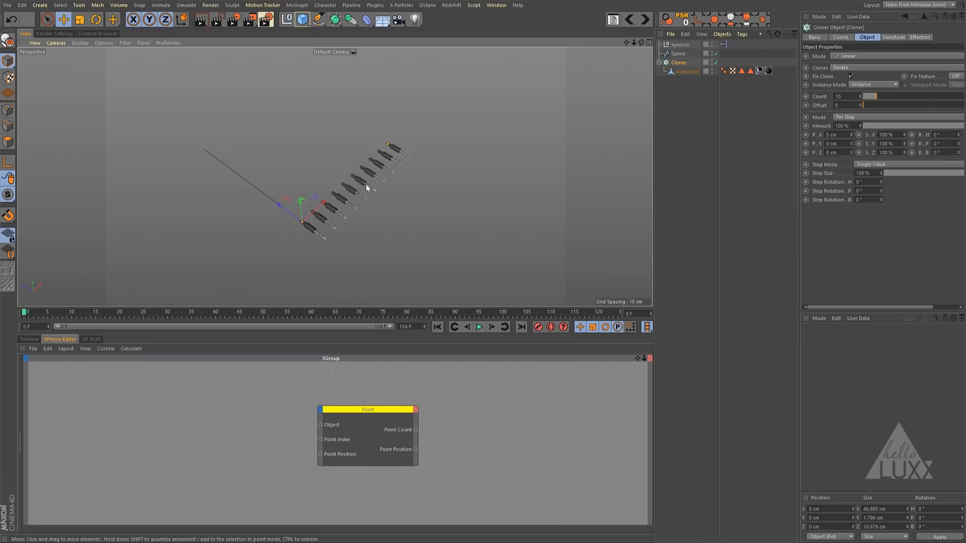
right_click_drag(366, 185, 399, 184, "alt")
middle_click_drag(399, 185, 422, 186, "alt")
left_click_drag(422, 187, 435, 188, "alt")
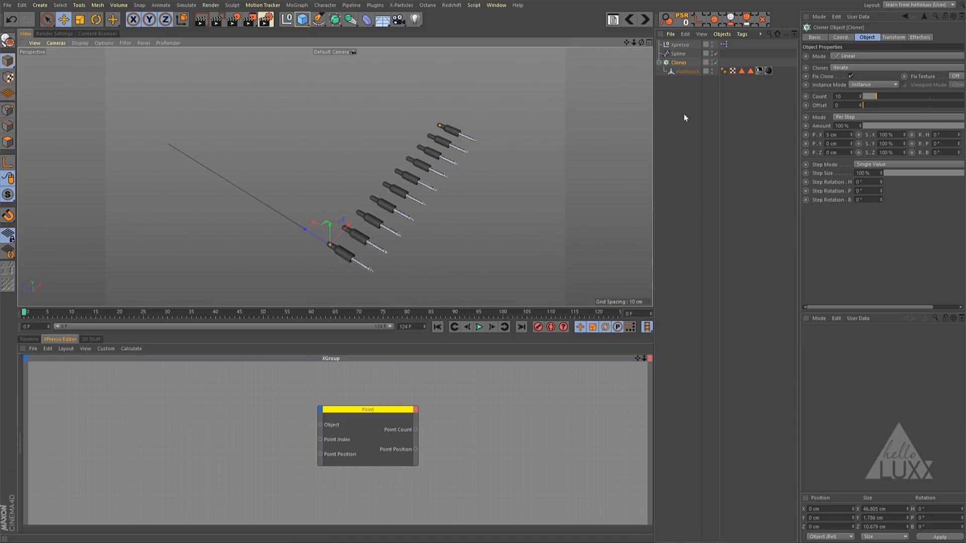
left_click(678, 53)
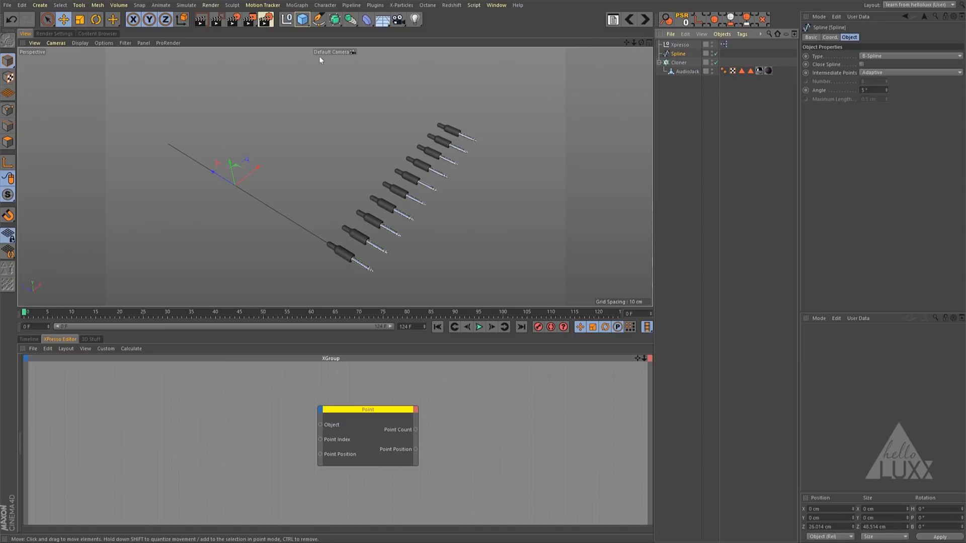
left_click(297, 5)
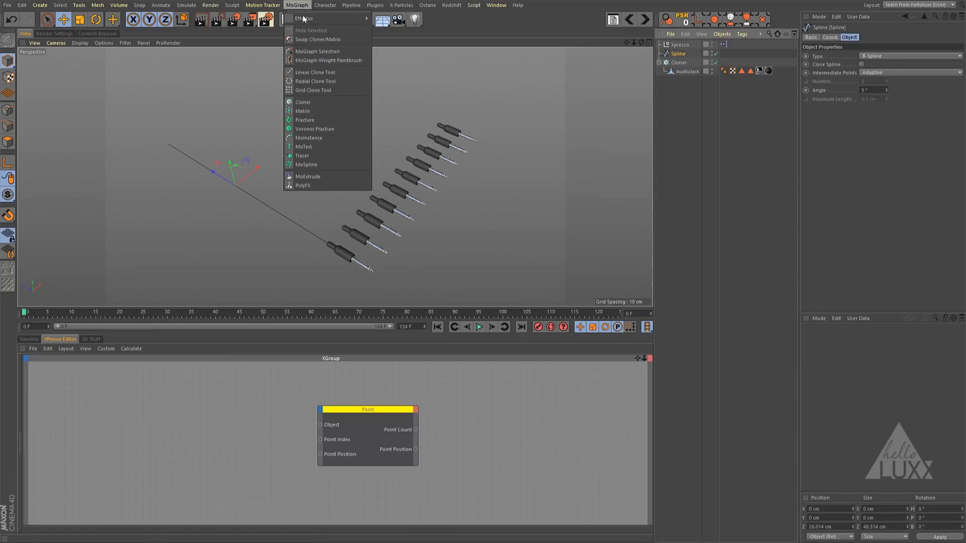
left_click(324, 101, "alt")
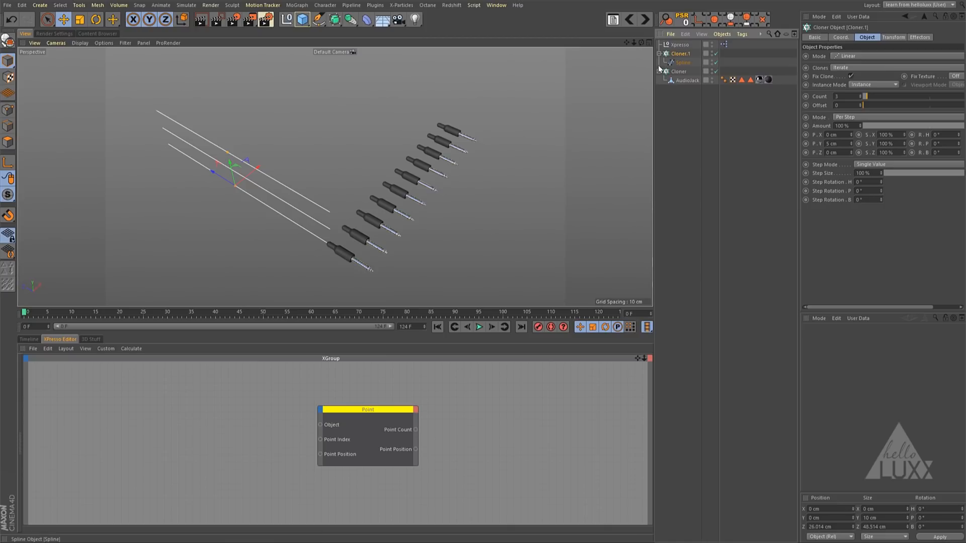
- Set the spline cloner's count to 10 and its step position to 5 cm in X and 0 cm in Y
type("10")
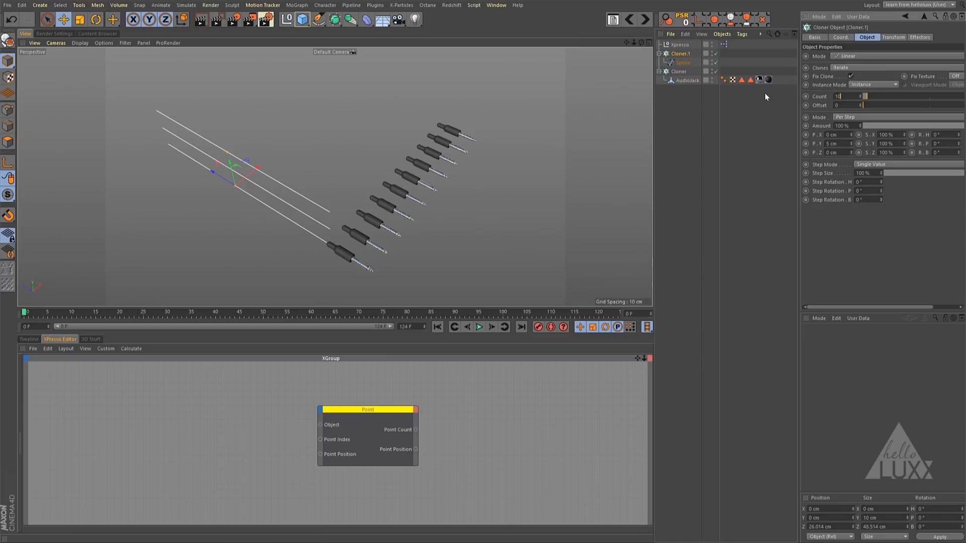
key("Return")
left_click(835, 134)
left_click_drag(834, 134, 755, 131)
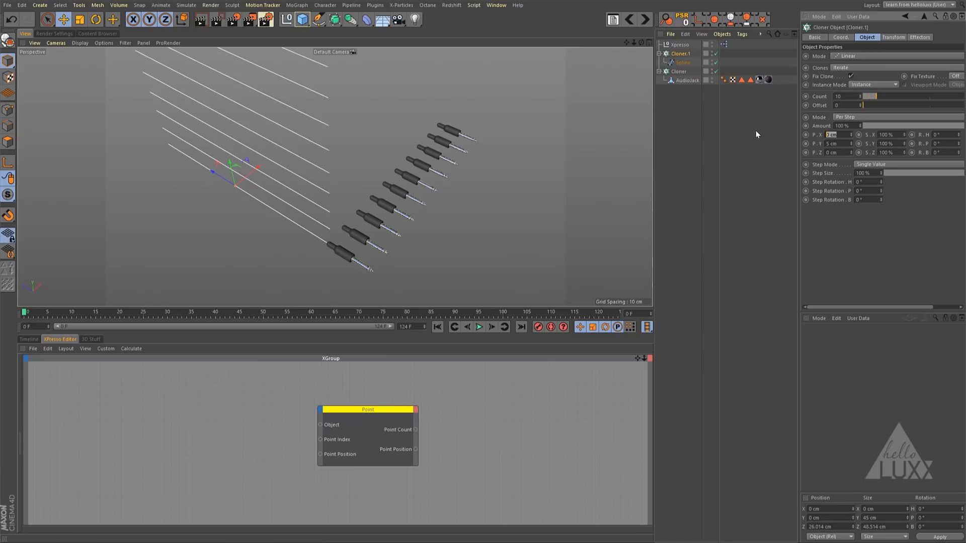
type("5")
key("Tab")
type("0")
key("Return")
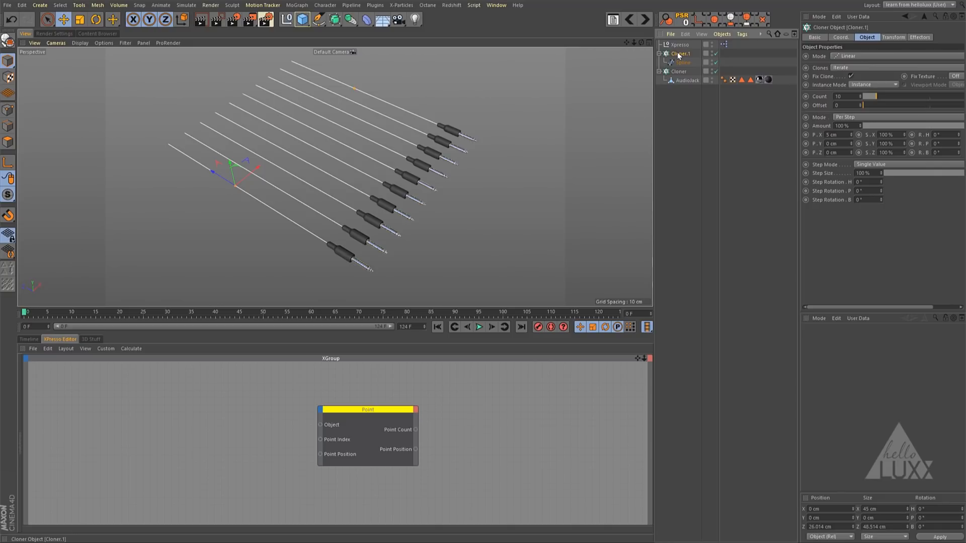
- Convert the spline cloner into editable objects and rename its parent null as Splines
key("c")
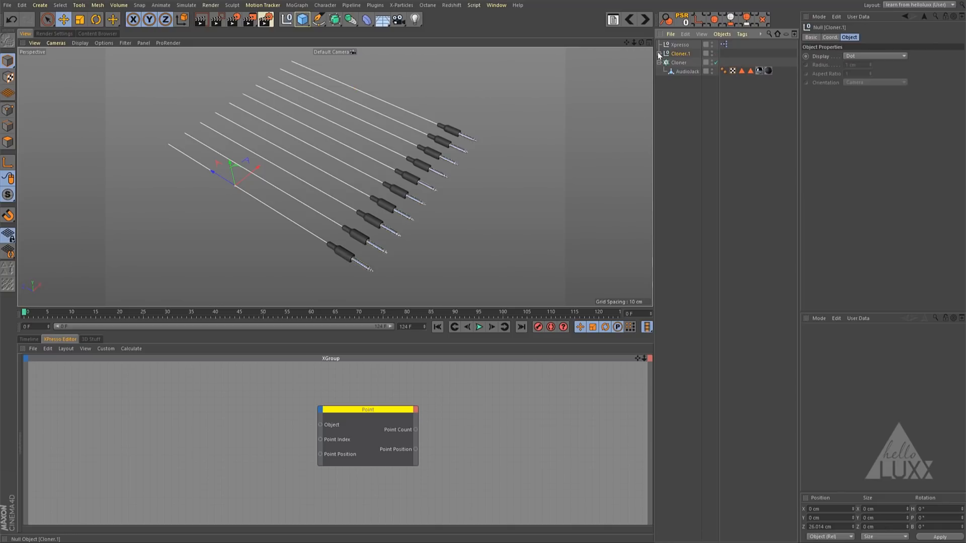
left_click(658, 53)
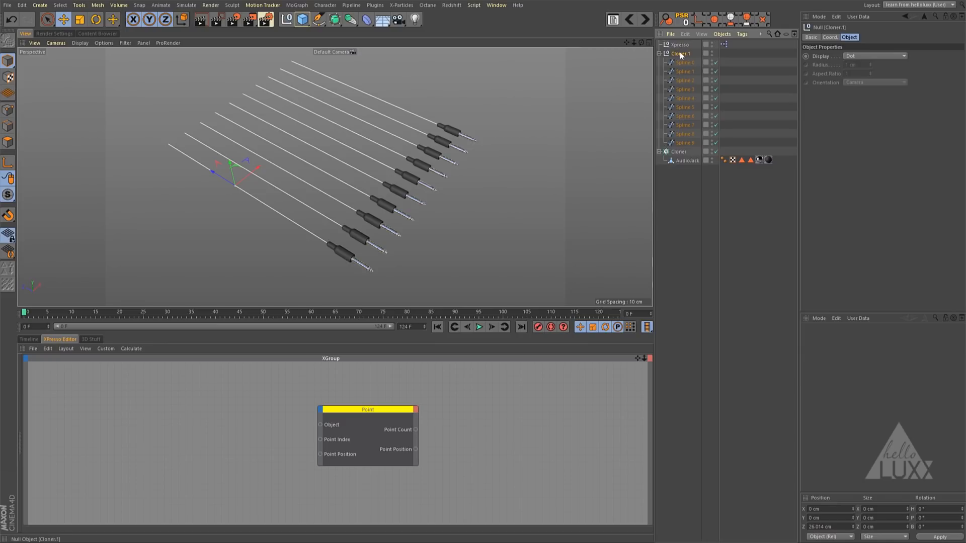
double_click(680, 53)
type("Splines")
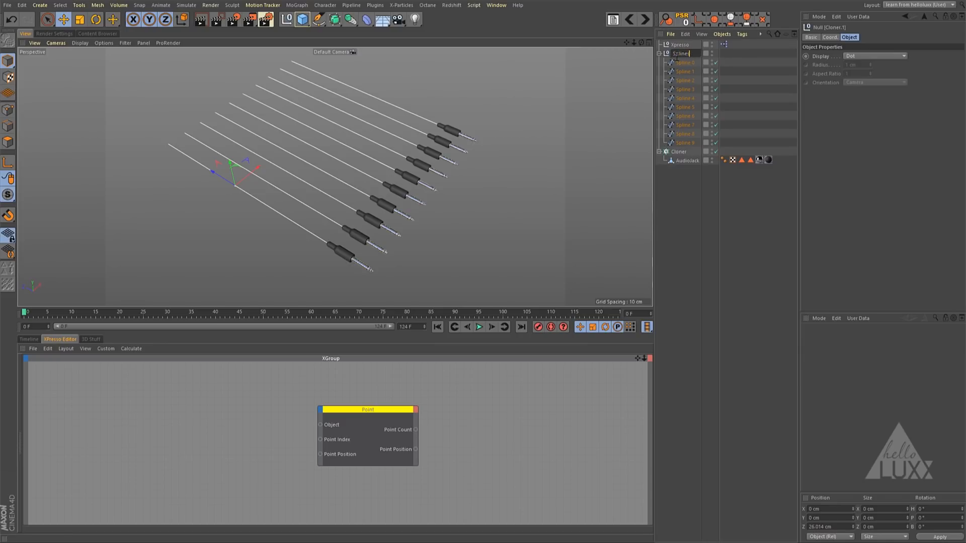
key("Return")
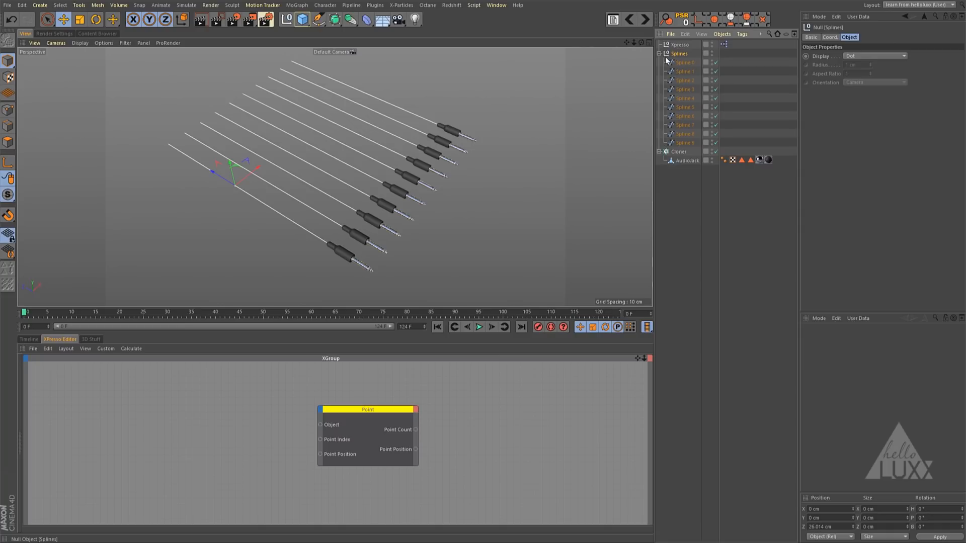
- Bring the AudioJack Cloner into the XPresso graph as a node with an Object output port
left_click_drag(627, 42, 621, 52)
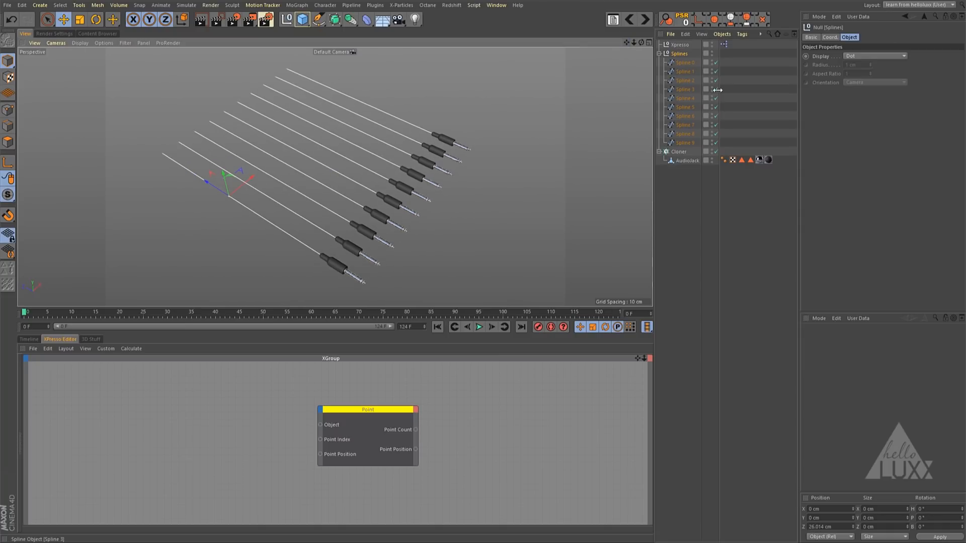
left_click_drag(642, 43, 645, 43)
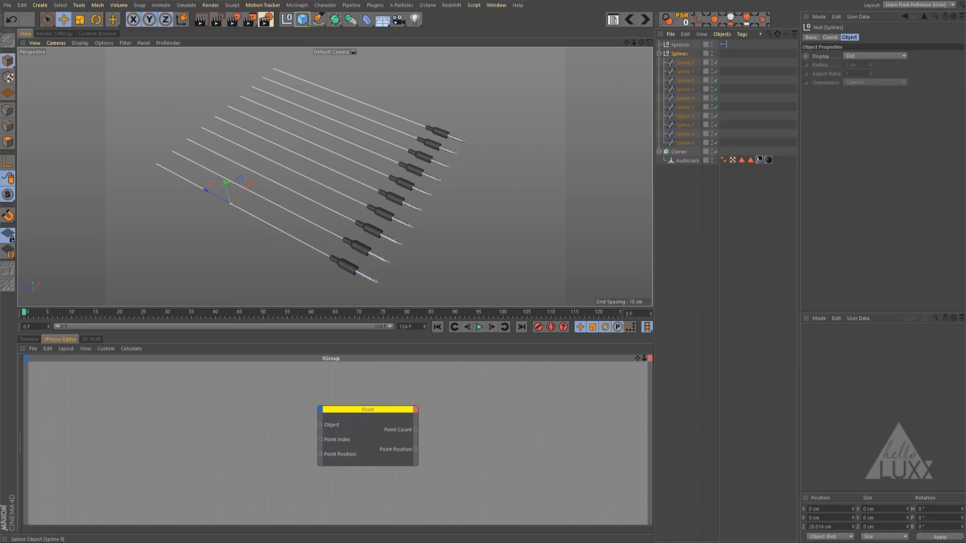
left_click(677, 152)
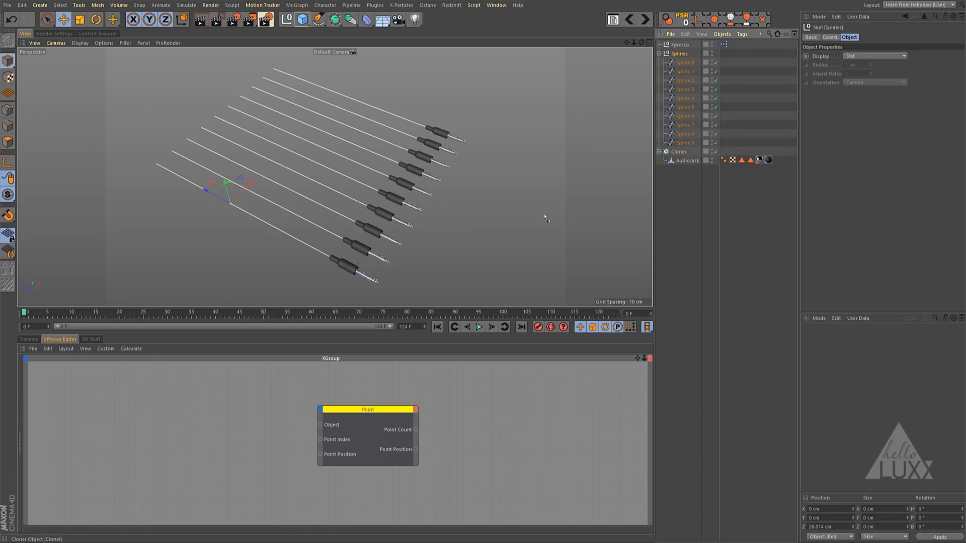
left_click_drag(89, 455, 94, 429)
left_click(102, 431)
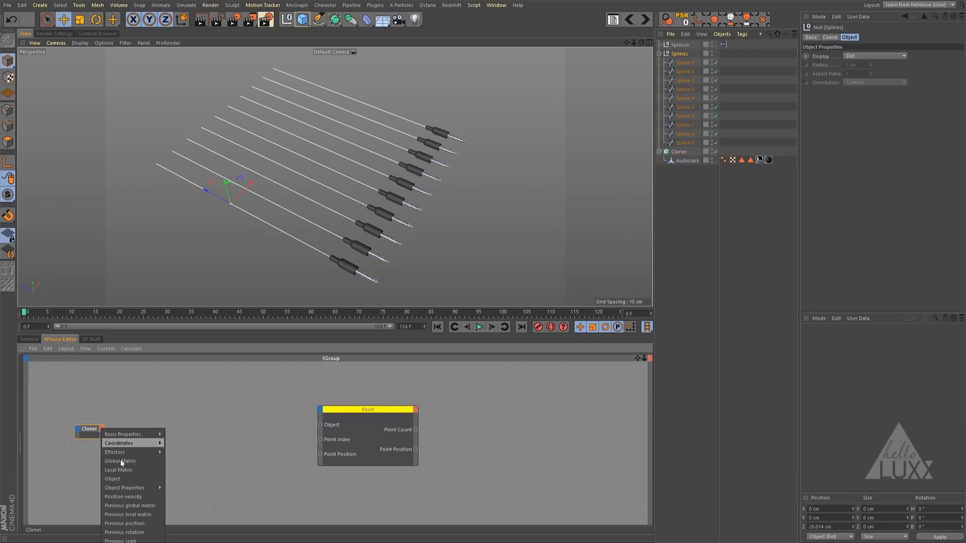
left_click(117, 479)
left_click(87, 438)
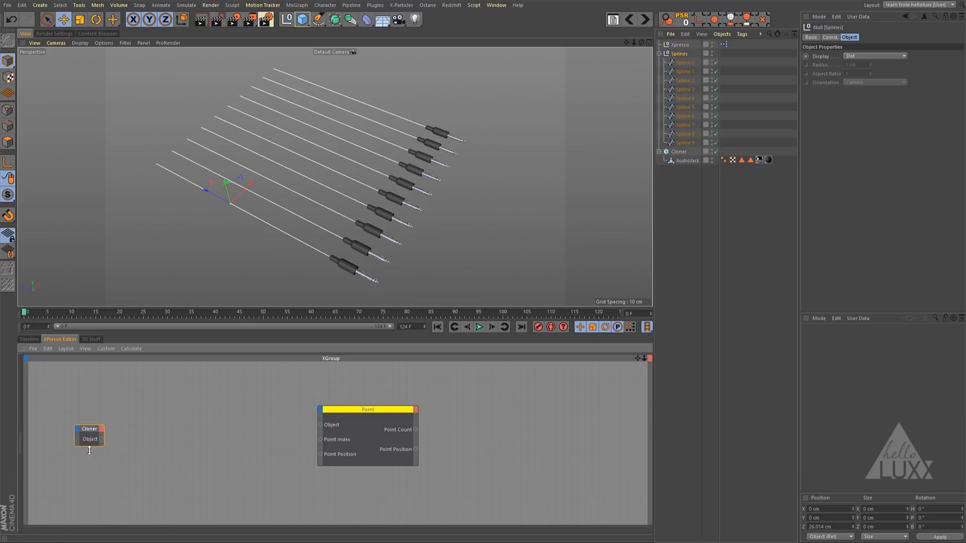
left_click_drag(74, 441, 88, 458)
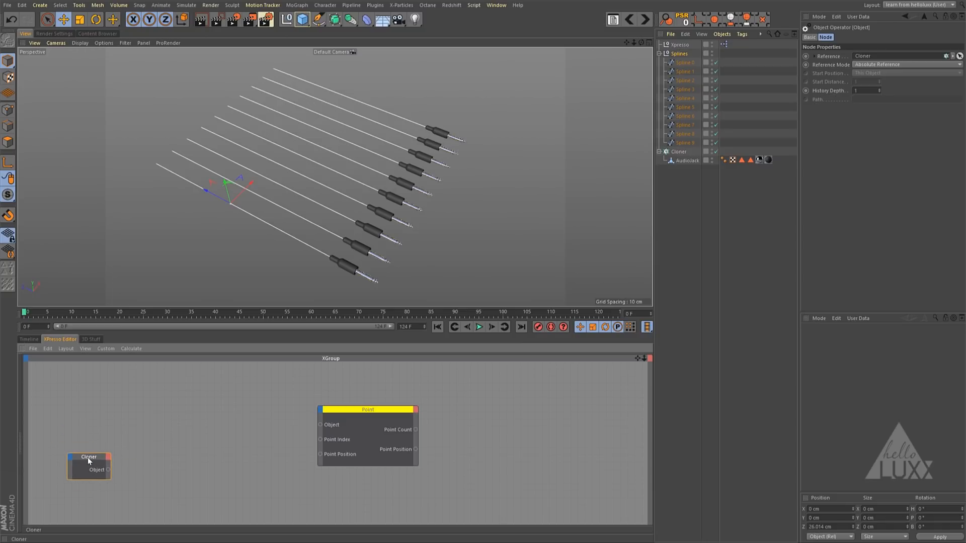
- Add a Motion Graphics Data node between the Cloner and Point nodes, and connect the Cloner's Object output to its Object input
right_click(134, 373)
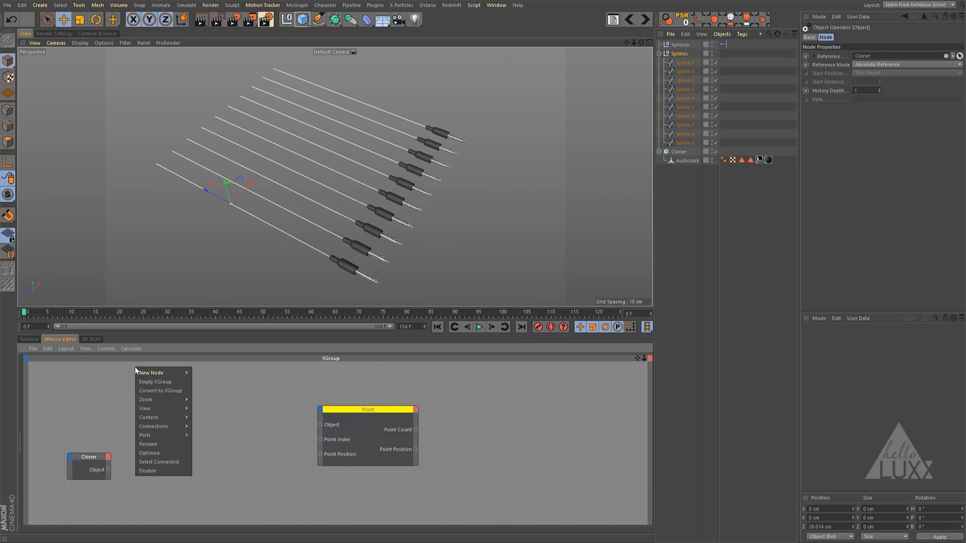
mouse_move(163, 373)
mouse_move(222, 400)
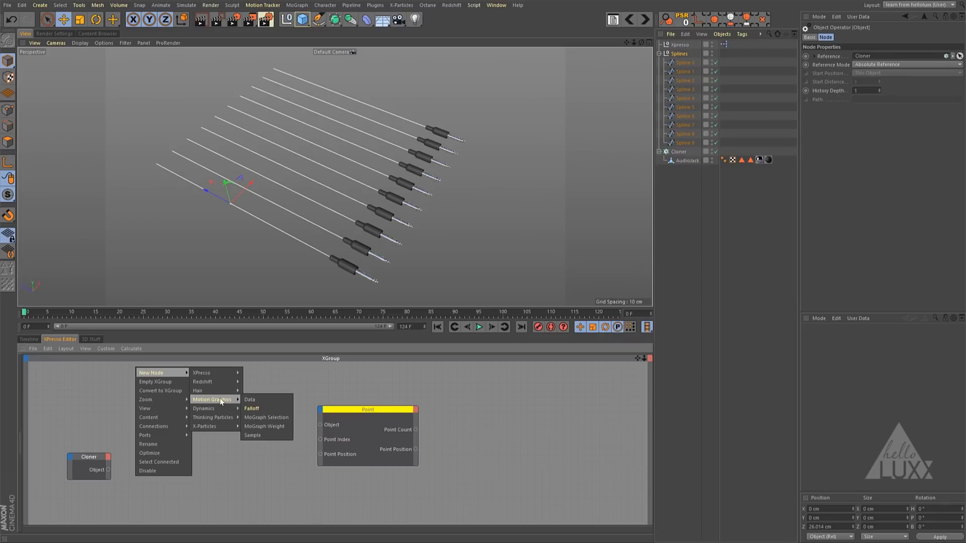
left_click(251, 400)
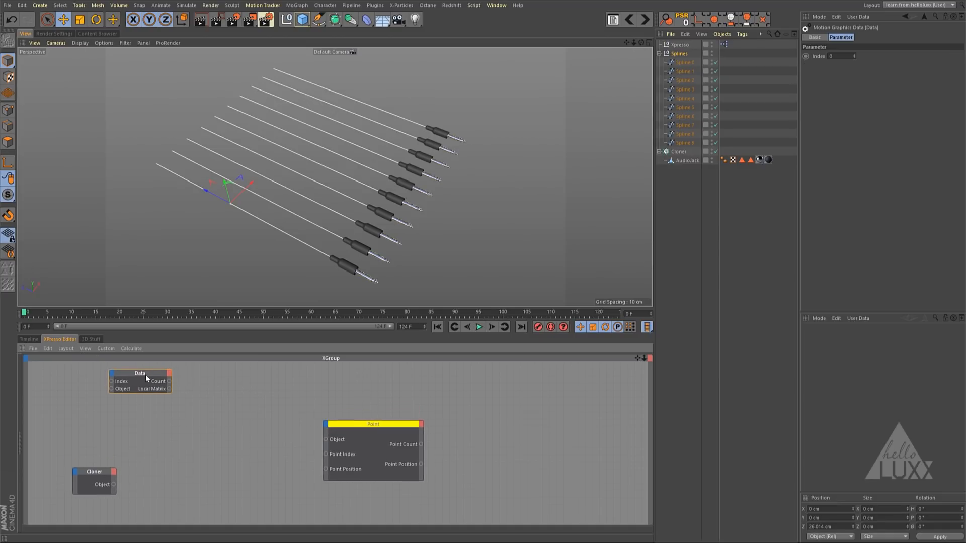
left_click_drag(144, 373, 220, 444)
middle_click_drag(261, 439, 270, 406, "alt")
left_click_drag(210, 409, 220, 435)
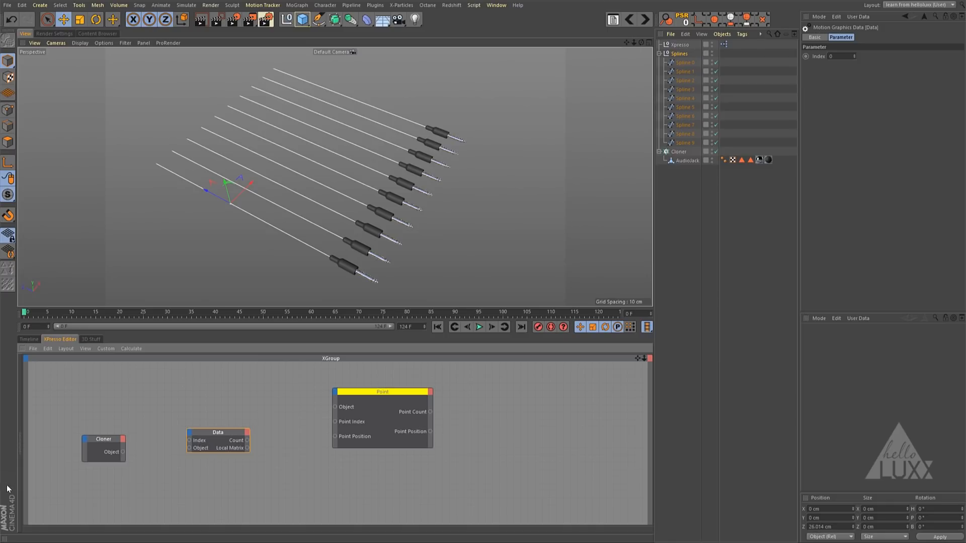
left_click_drag(225, 432, 227, 428)
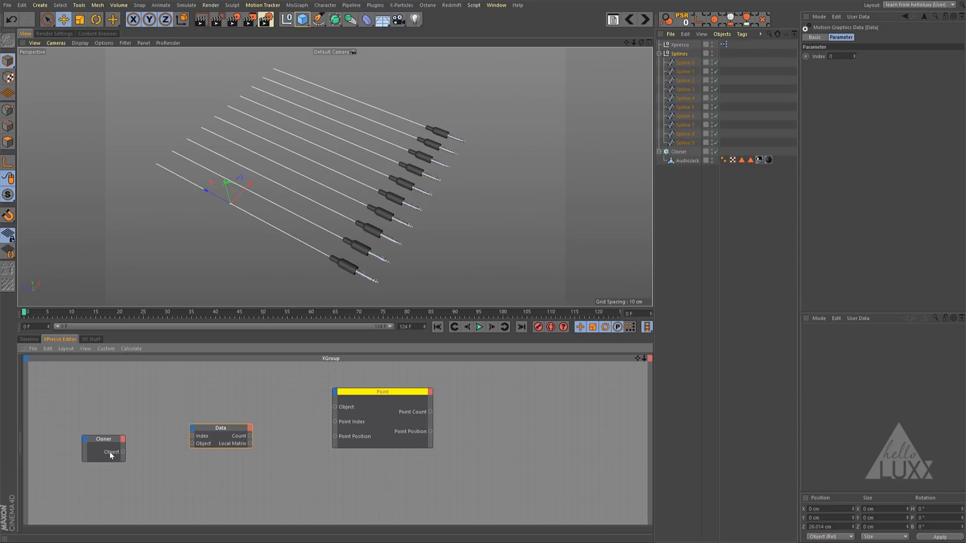
left_click_drag(189, 443, 192, 443)
left_click_drag(191, 443, 214, 427)
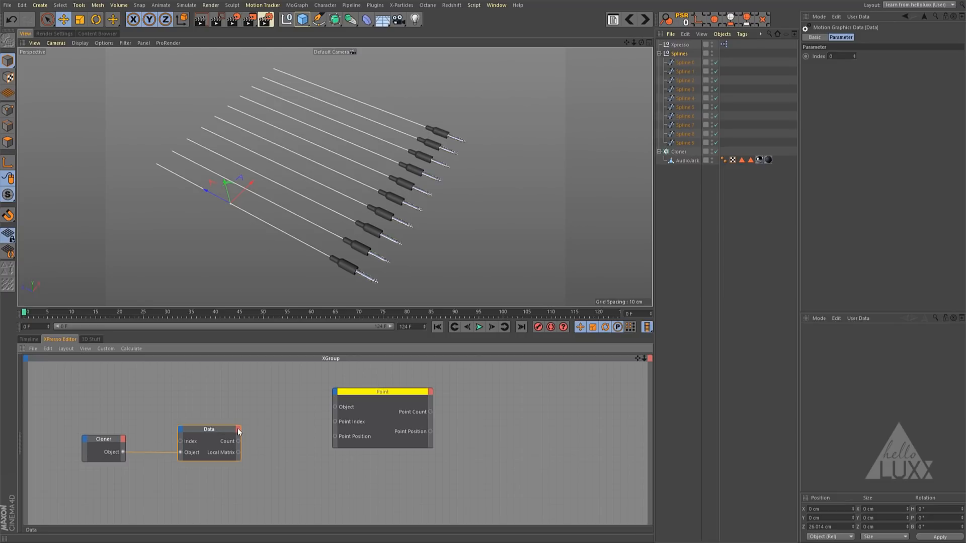
- Add a Position output to the Data node, connect it to the Point node's Point Position input, and tidy the node layout
left_click(238, 430)
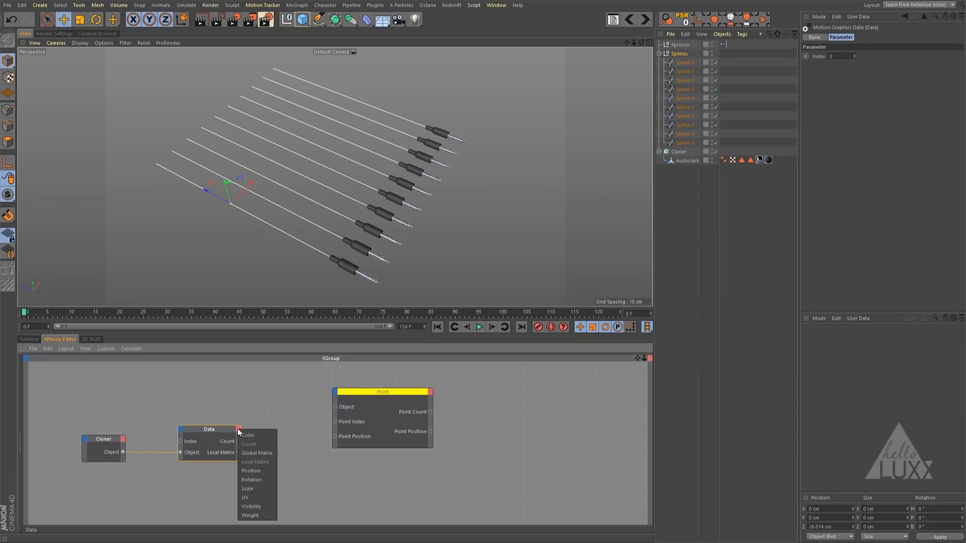
left_click(252, 471)
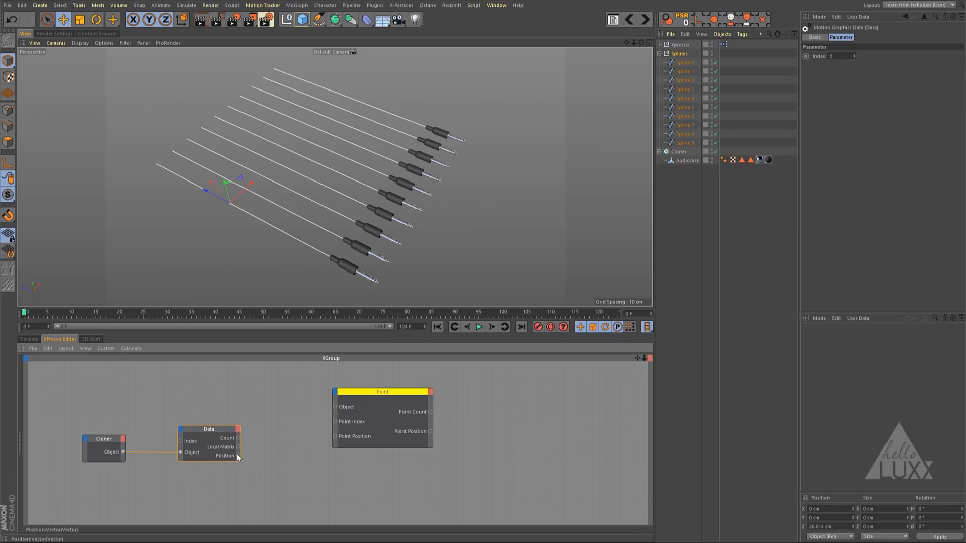
left_click_drag(237, 455, 335, 436)
left_click_drag(397, 395, 390, 389)
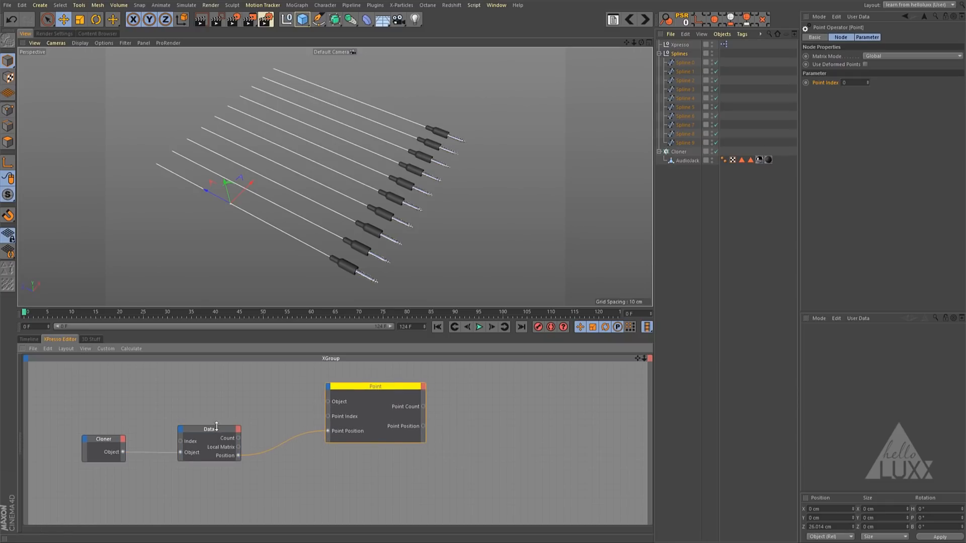
left_click_drag(212, 431, 240, 442)
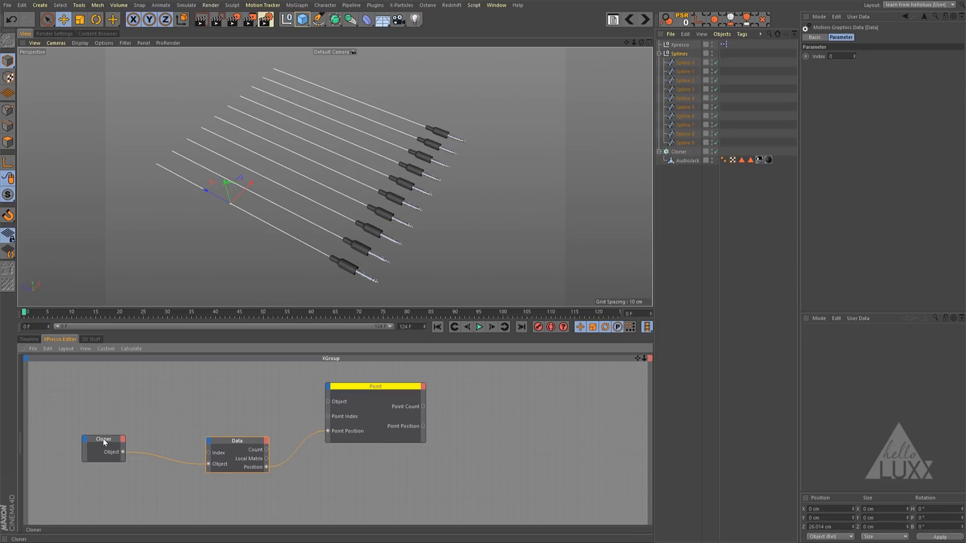
left_click_drag(103, 442, 134, 467)
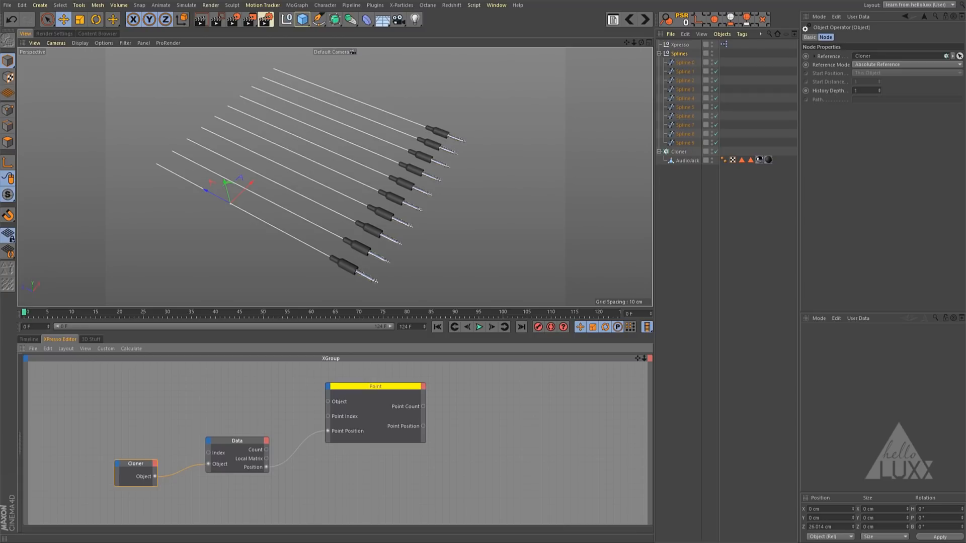
- Add a Hierarchy iterator node to the XPresso graph above the Cloner node
left_click(682, 54)
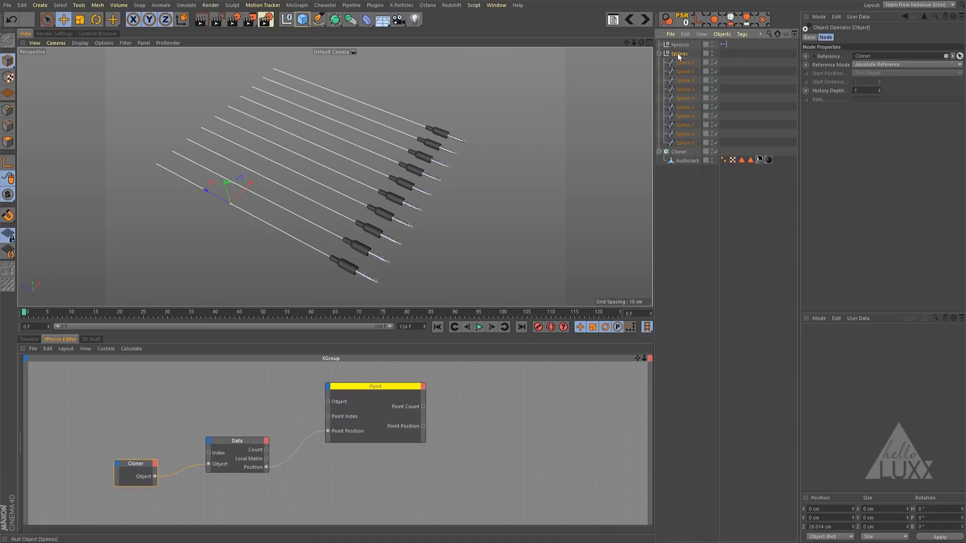
right_click(93, 373)
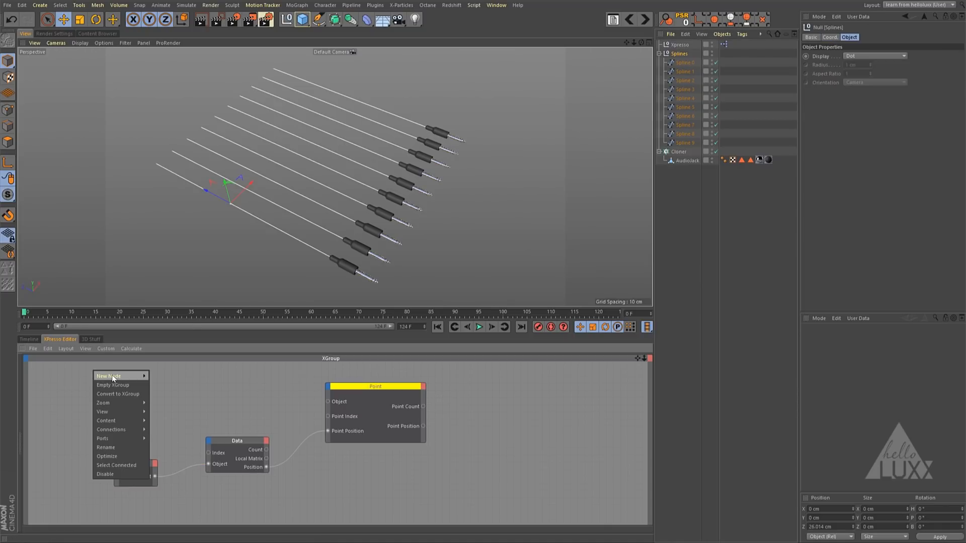
mouse_move(112, 376)
mouse_move(165, 375)
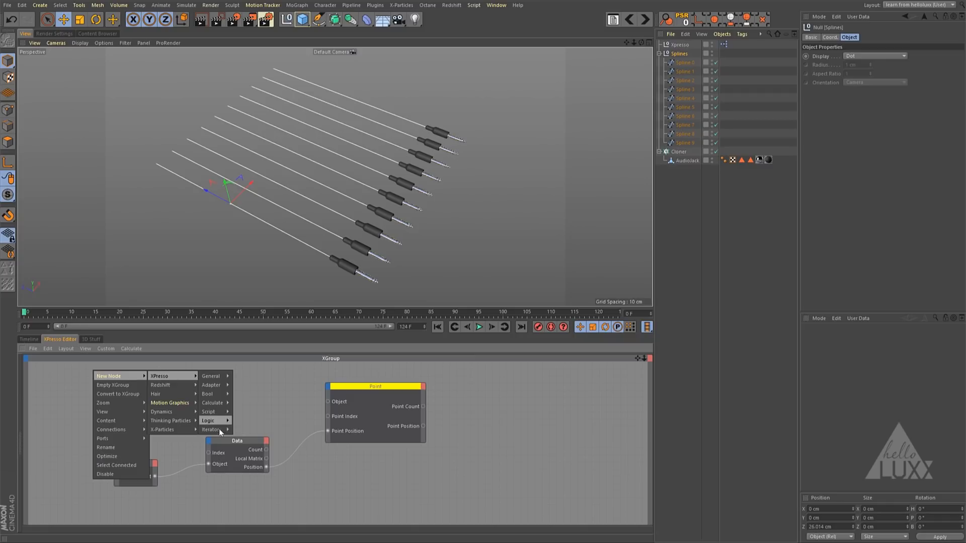
mouse_move(219, 430)
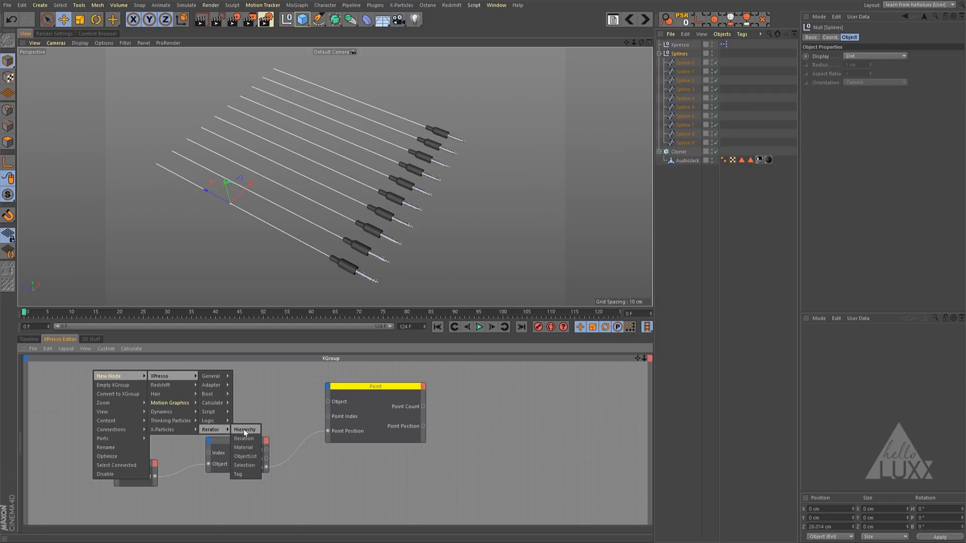
left_click(244, 430)
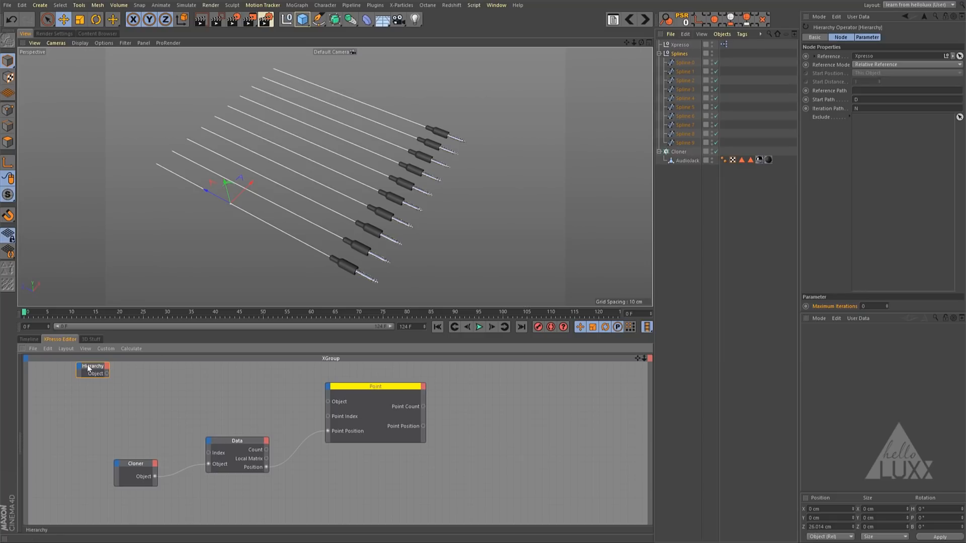
- Set the Splines null as the Hierarchy node's Reference and position the node to the upper left of the Cloner node
left_click_drag(88, 368, 92, 395)
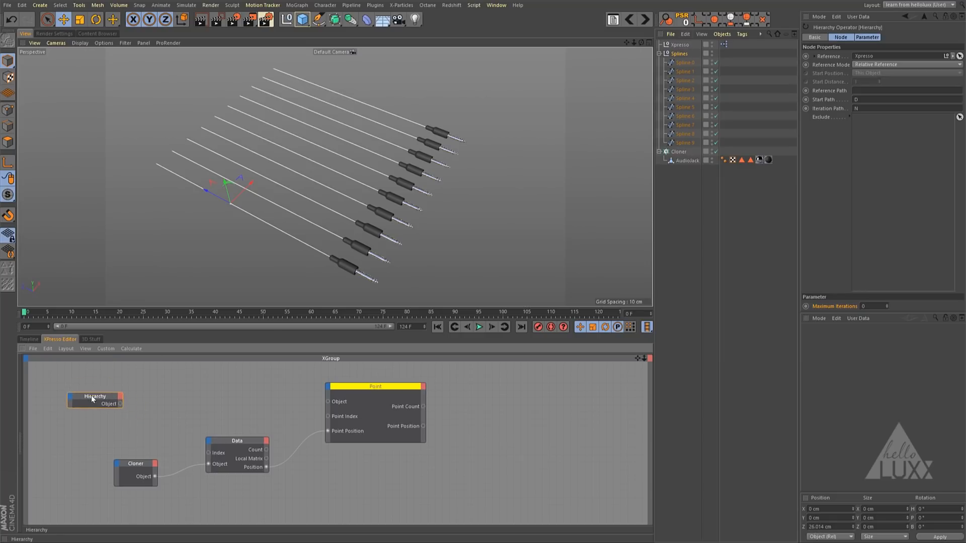
left_click(856, 56)
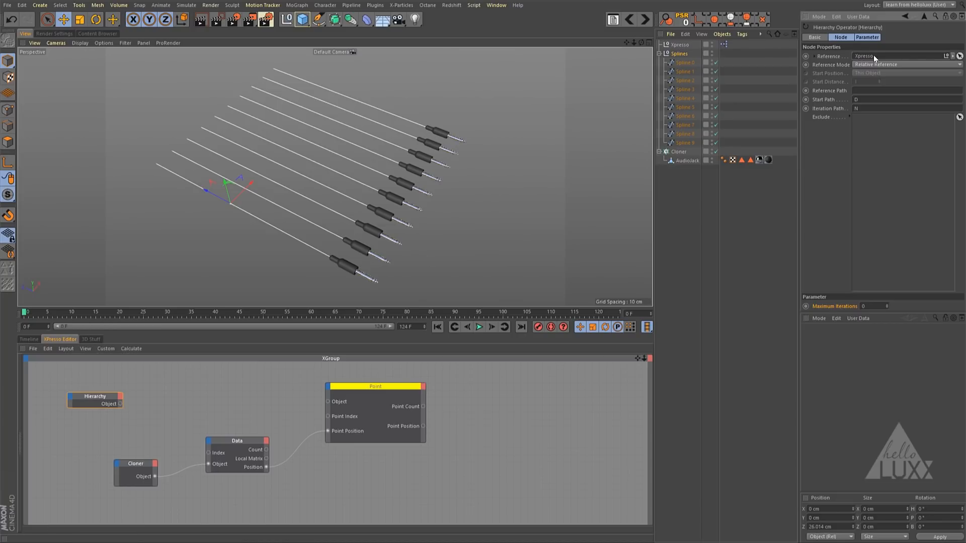
left_click_drag(679, 54, 880, 57)
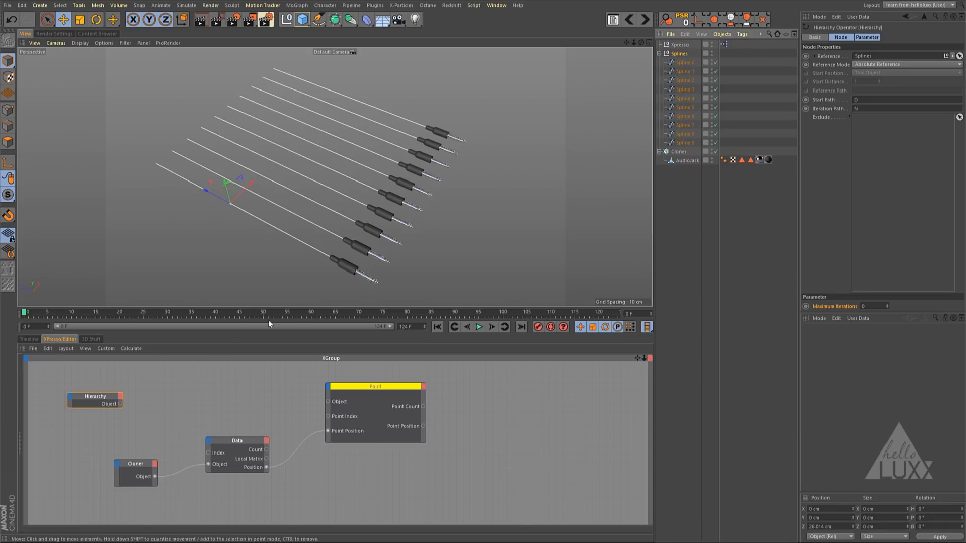
left_click_drag(96, 394, 77, 397)
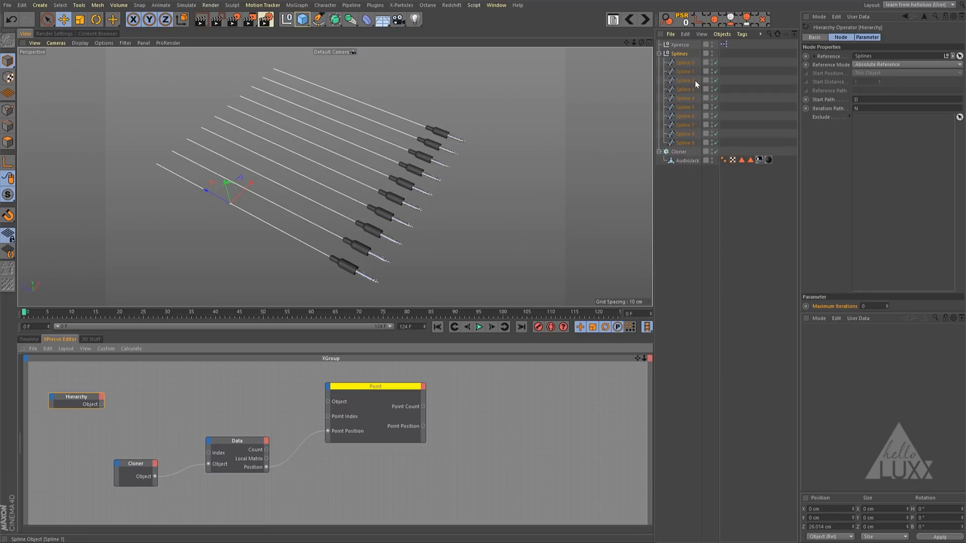
left_click(135, 473)
left_click(683, 149)
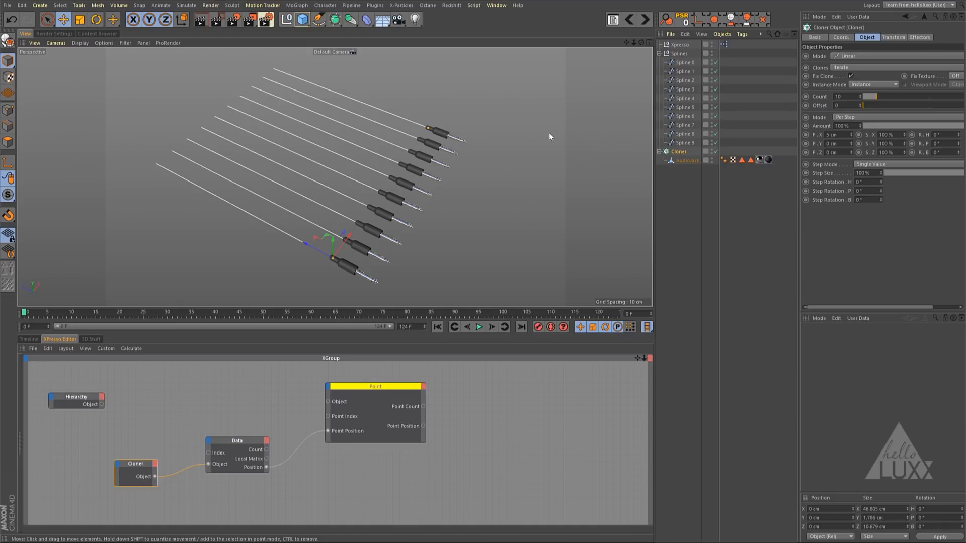
mouse_move(78, 404)
left_mouse_down()
mouse_move(92, 394)
mouse_move(80, 391)
left_mouse_up()
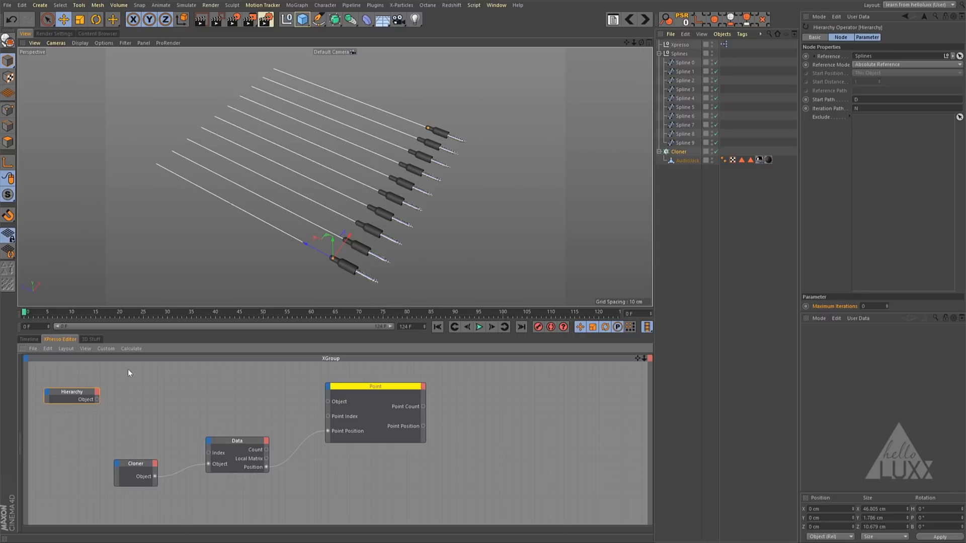
- Add an Object Index node beside the Hierarchy node and connect the Hierarchy's Object output to its Instance input
right_click(128, 369)
mouse_move(151, 376)
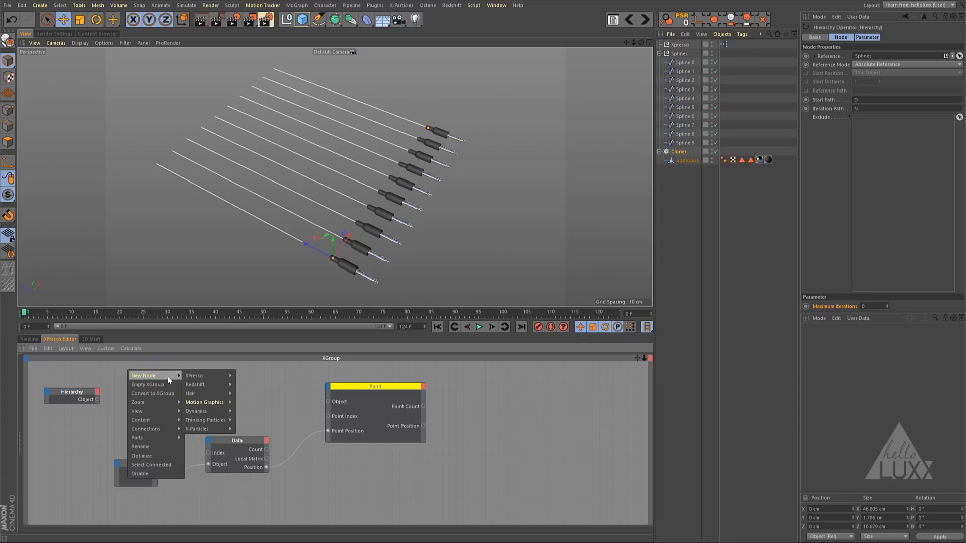
mouse_move(197, 376)
mouse_move(250, 378)
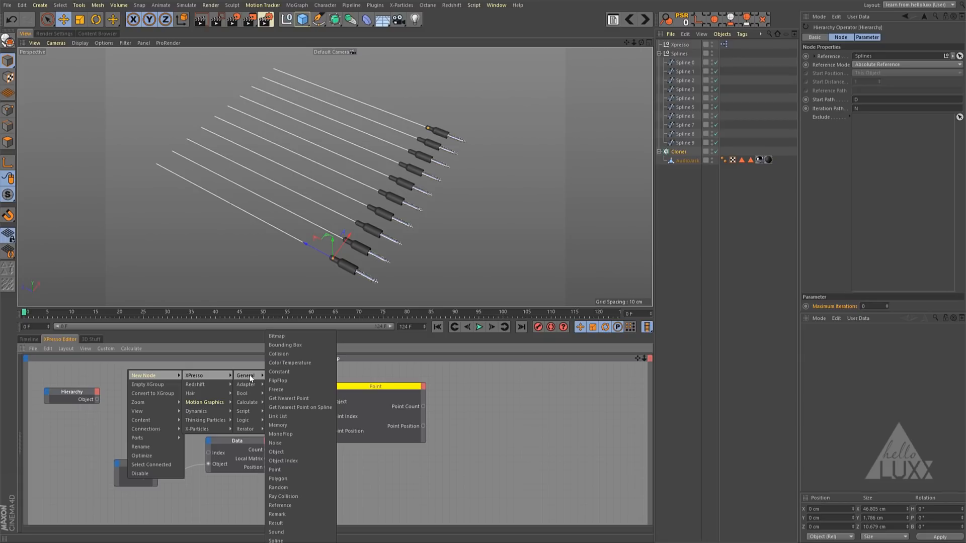
left_click(287, 461)
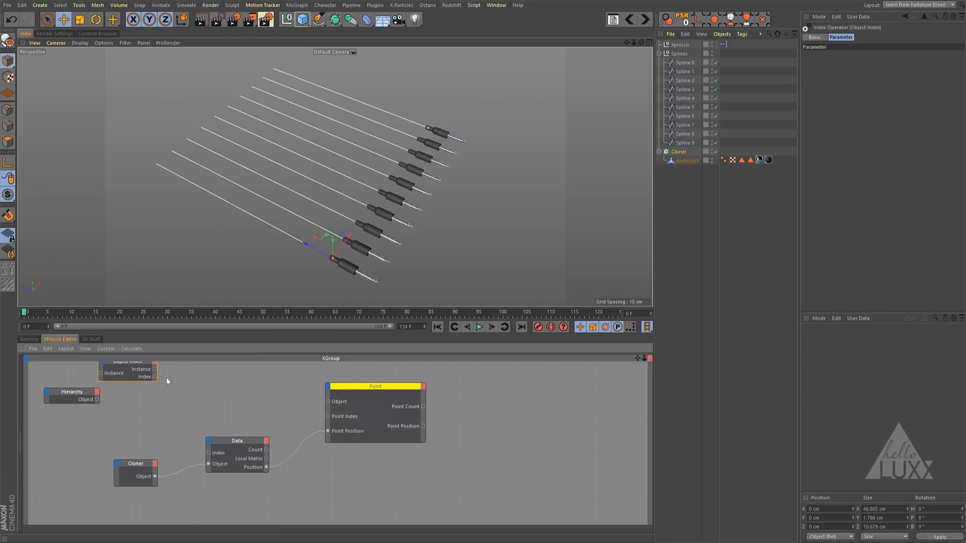
left_click_drag(140, 362, 165, 386)
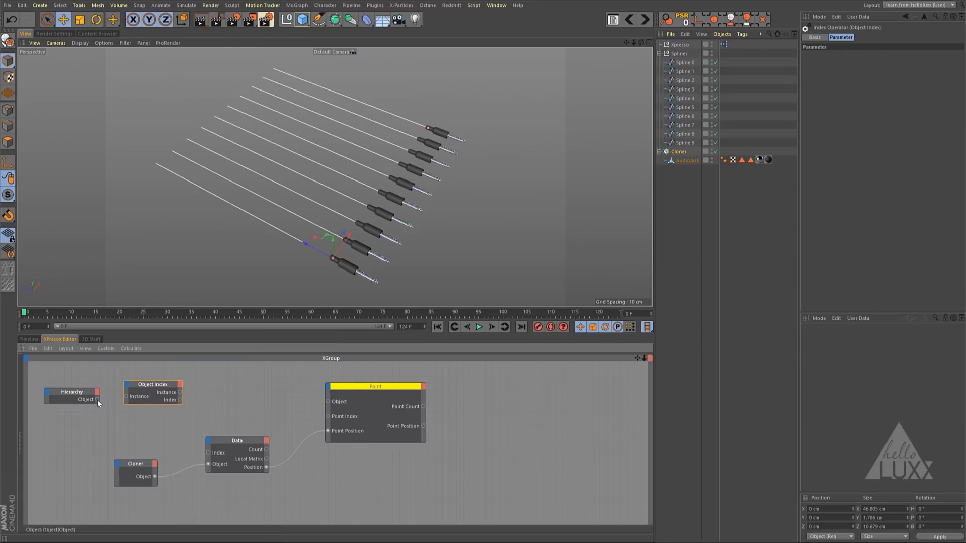
left_click_drag(98, 400, 127, 397)
left_click_drag(127, 399, 167, 392)
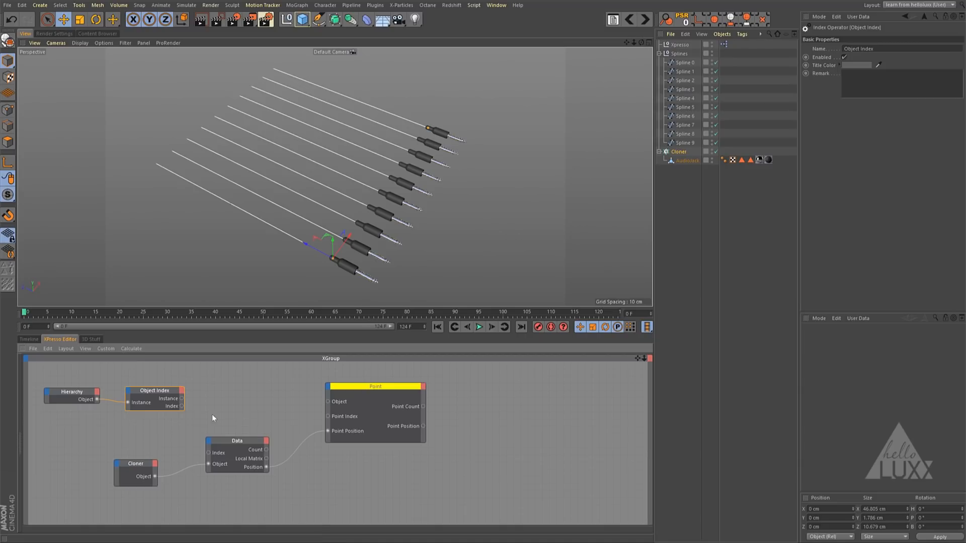
- Connect Object Index's Index output to Data's Index input and its Instance output to Point's Object input, adjusting the node positions
left_click_drag(162, 392, 151, 390)
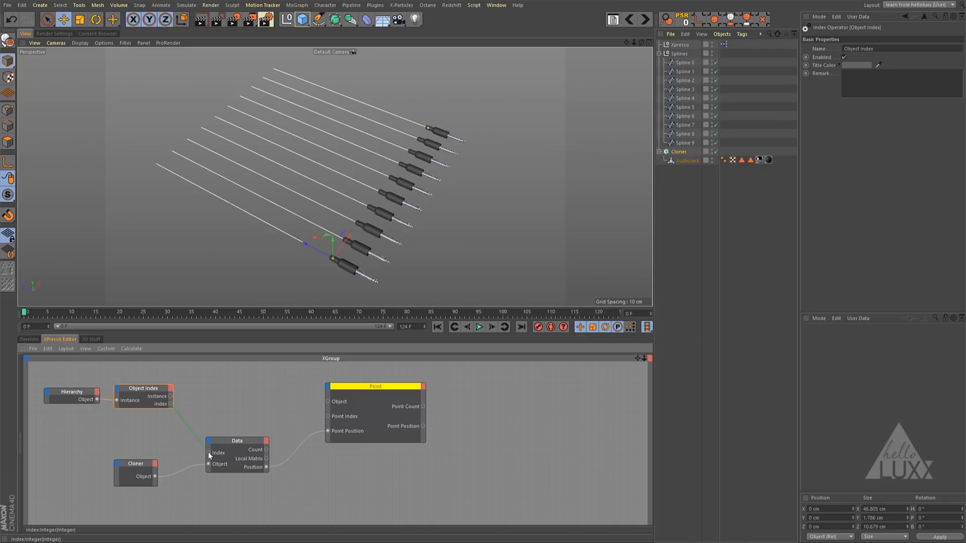
left_click_drag(208, 452, 208, 453)
left_click_drag(170, 397, 328, 400)
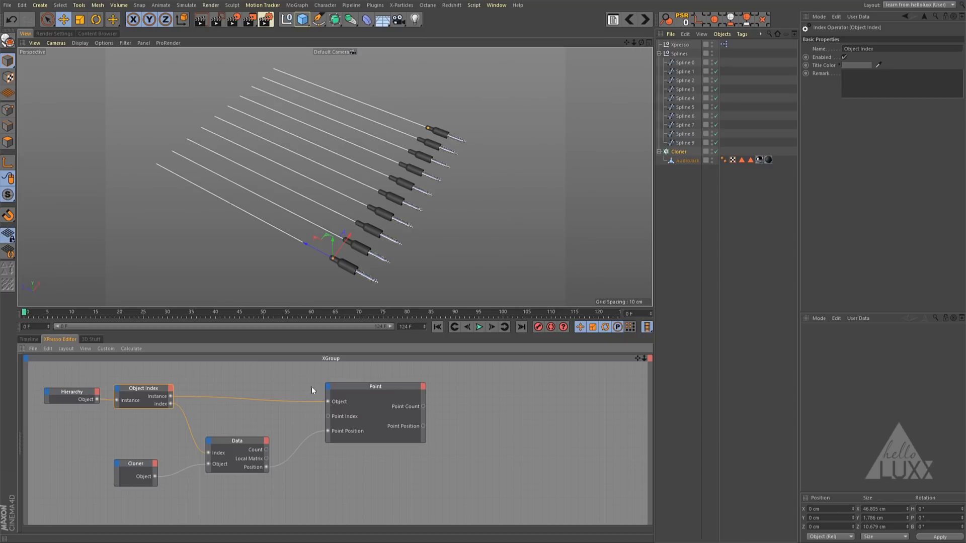
left_click(366, 385)
left_click_drag(378, 386, 370, 382)
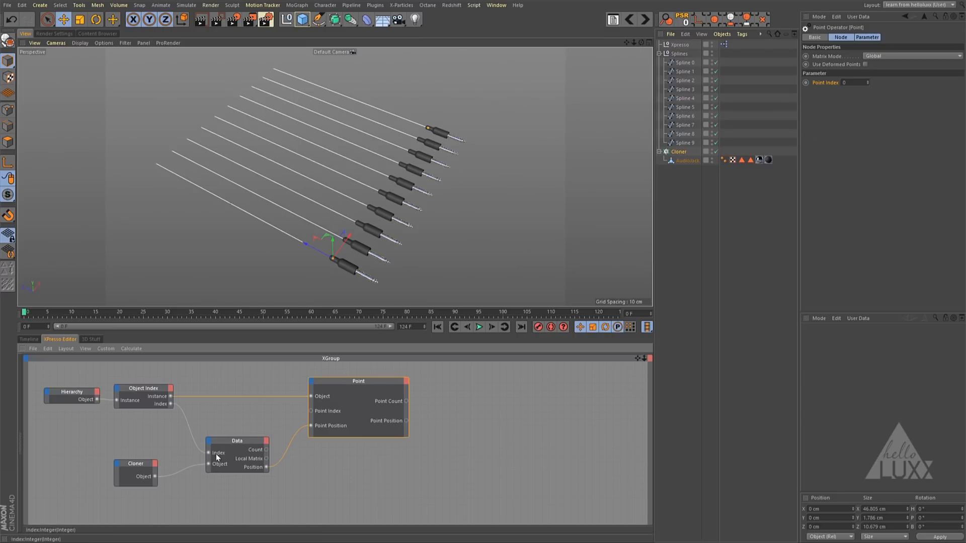
- Test the cable attachment by moving the Cloner away from its starting position, and undo the move
left_click(679, 152)
left_click_drag(332, 243, 539, 198)
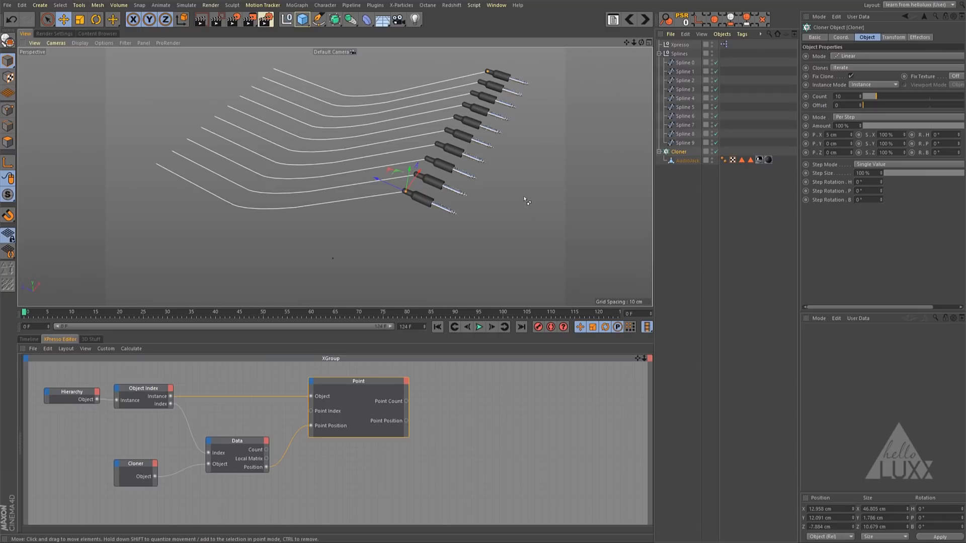
key("ctrl+z")
key("ctrl+z")
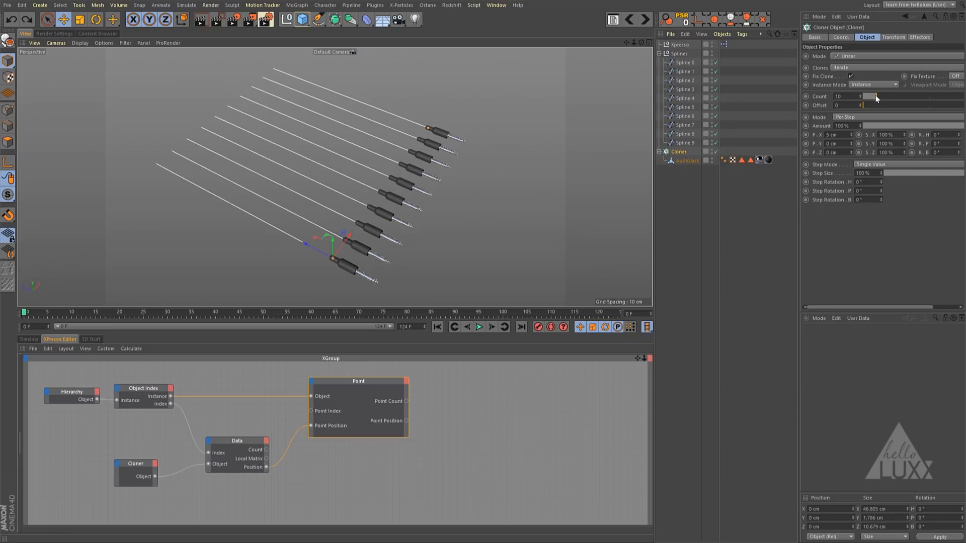
- Try a Cloner count of 16 and restore the count to 10
left_click_drag(877, 96, 884, 94)
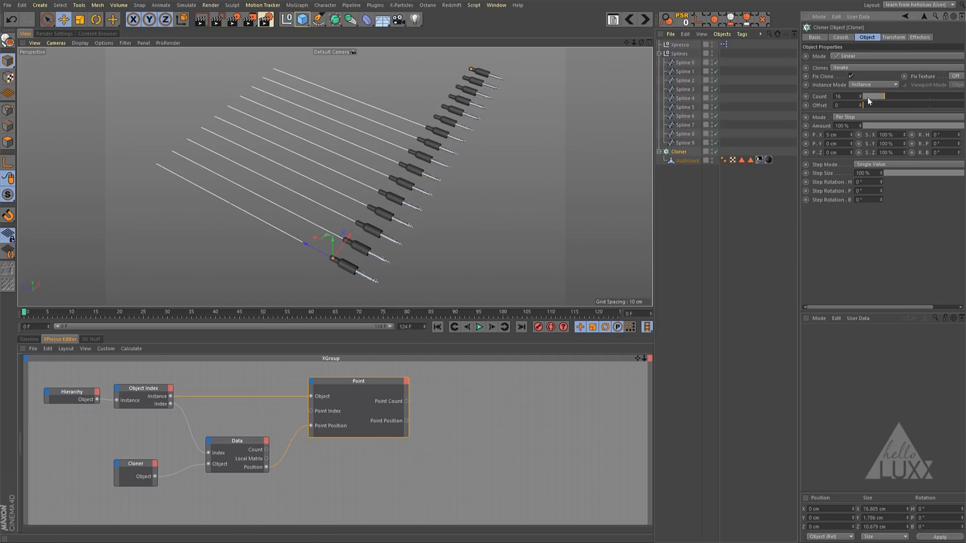
double_click(839, 96)
type("10")
key("Return")
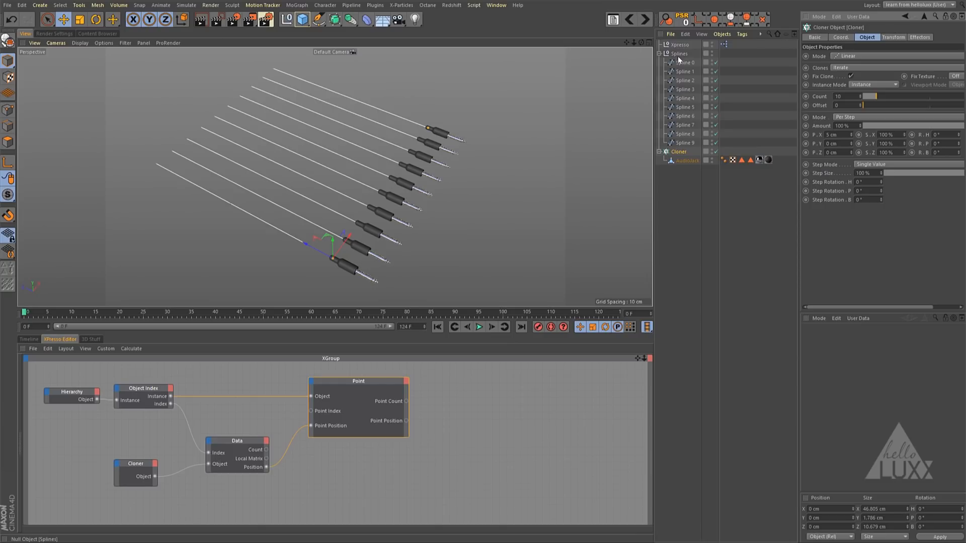
- Rearrange the Hierarchy, Object Index, Cloner and Data nodes into a compact layout near the Point node, leaving room before Hierarchy
left_click_drag(636, 358, 854, 364)
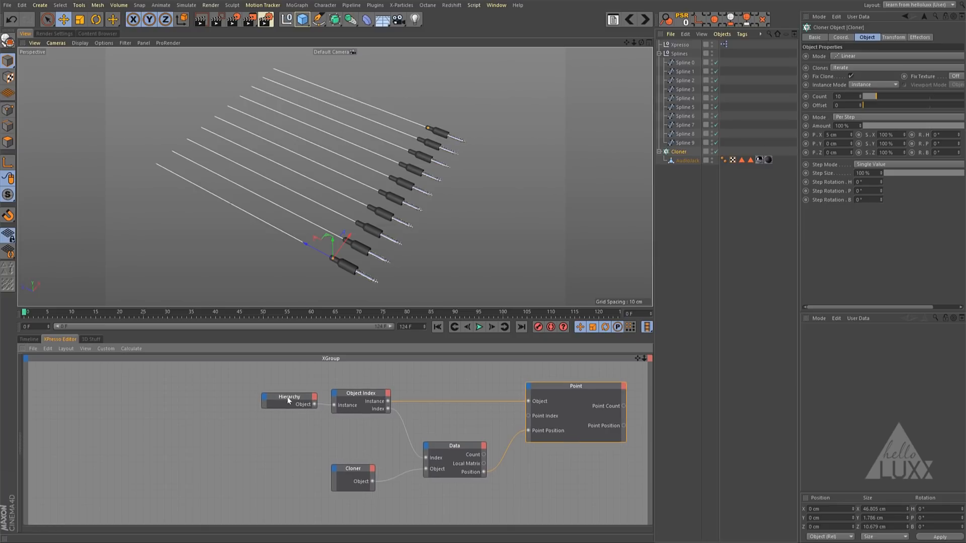
left_click_drag(288, 400, 292, 400)
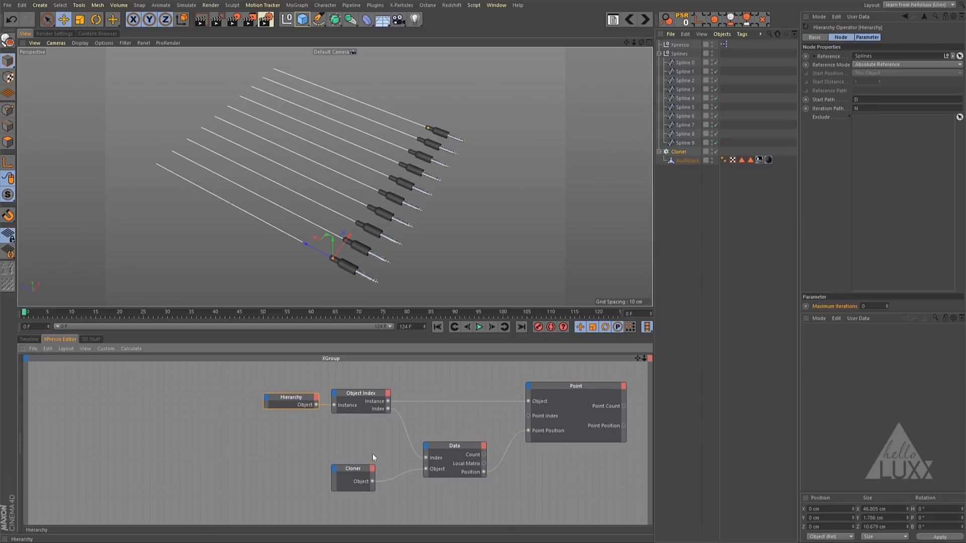
left_click_drag(355, 472, 382, 464)
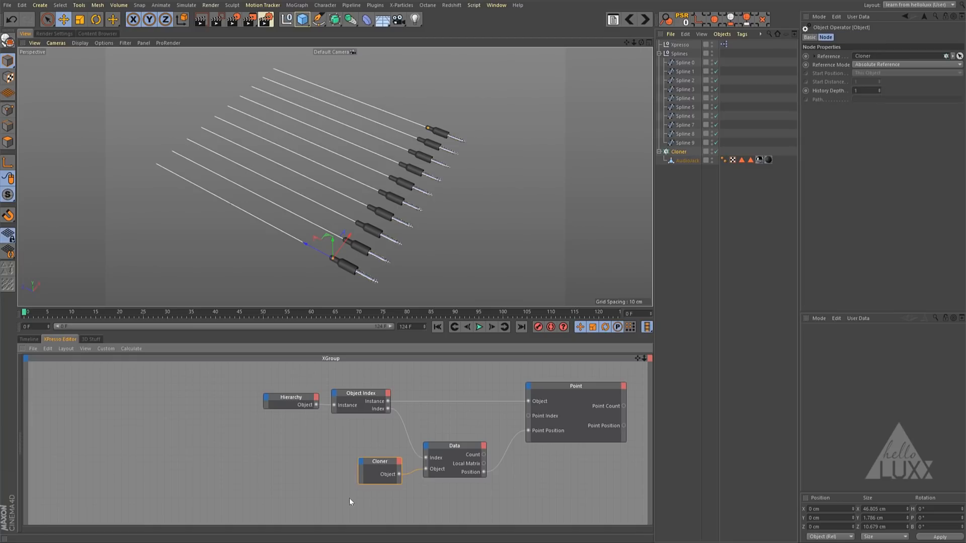
left_click_drag(350, 498, 494, 427)
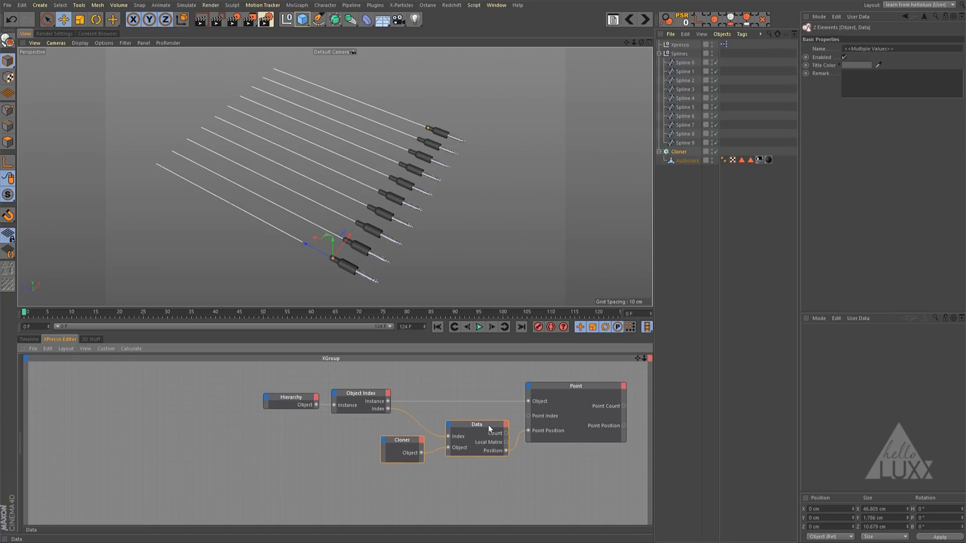
left_click_drag(237, 375, 396, 395)
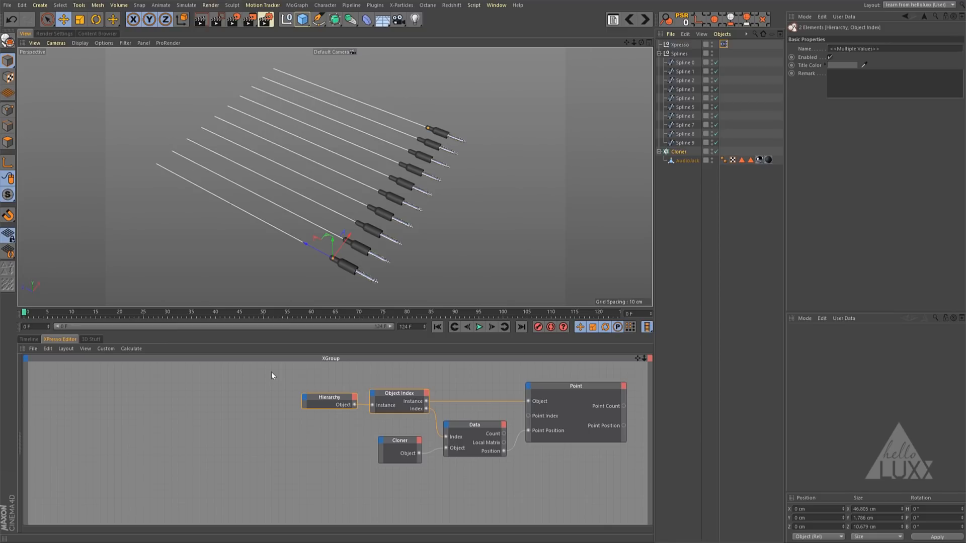
left_click(230, 406)
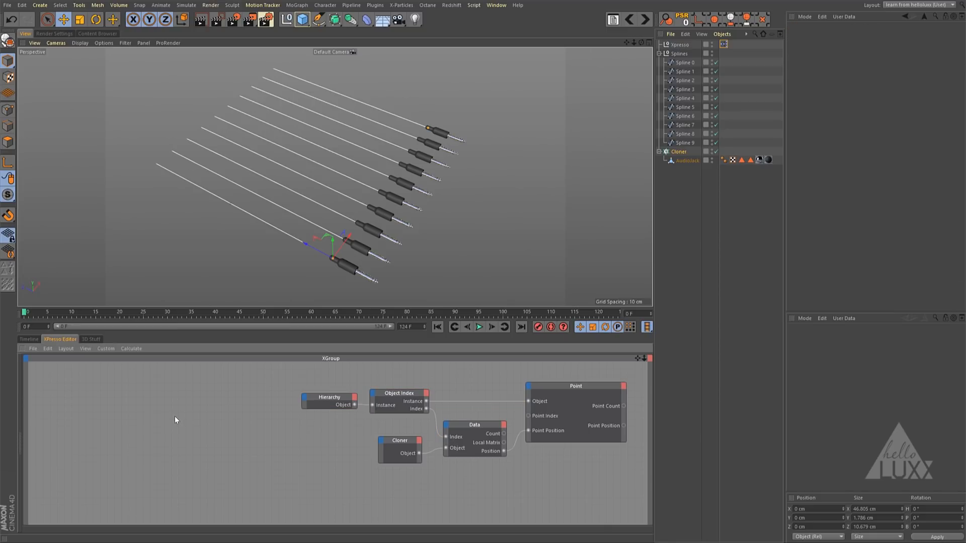
- Paste the Python node containing Output1 = Input1.GetCache() before the Hierarchy node and examine that line of its code
key("ctrl+v")
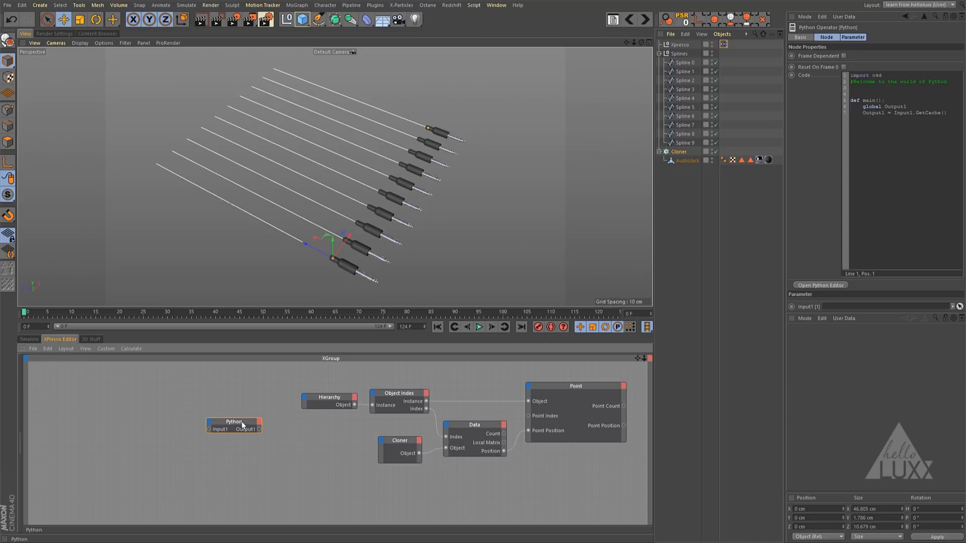
left_click_drag(240, 418, 237, 400)
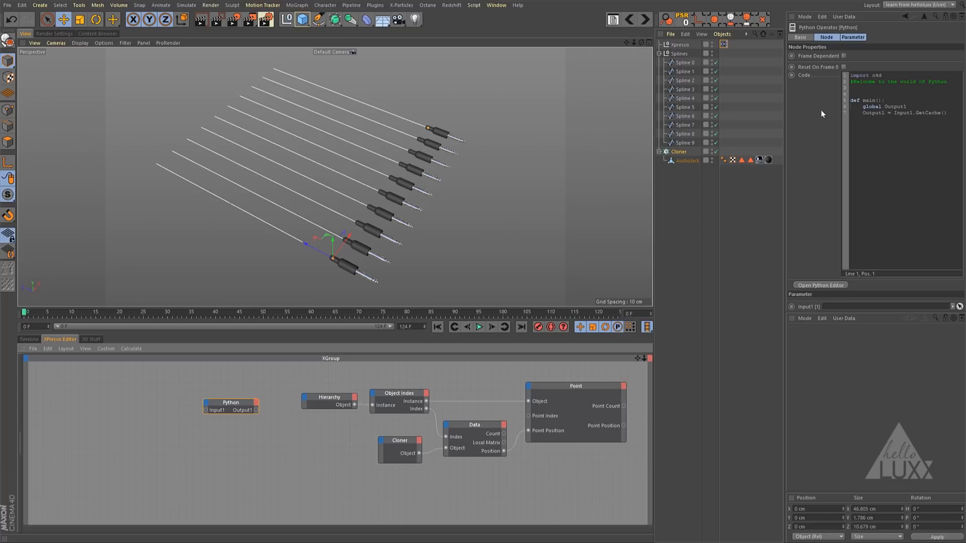
left_click_drag(949, 113, 863, 113)
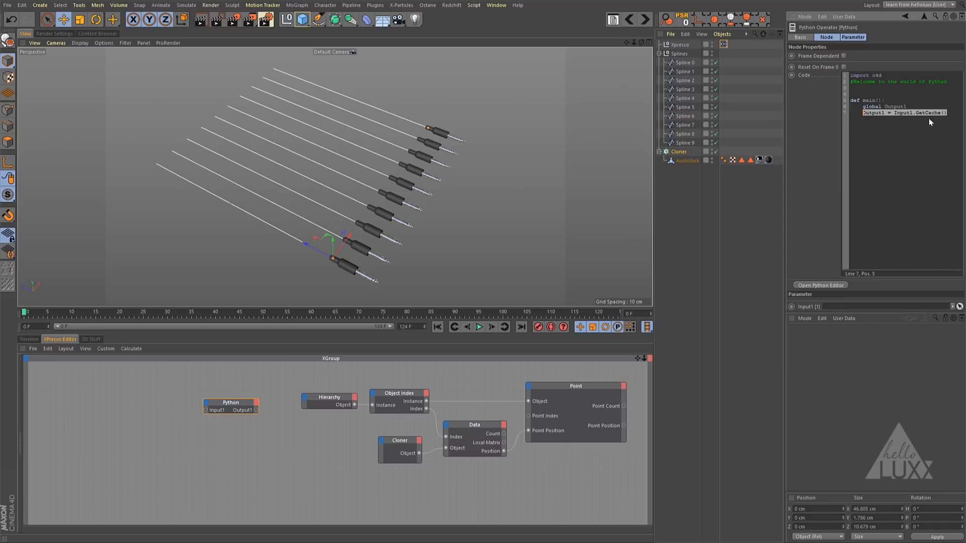
left_click(949, 113)
- Add an External Compositing tag to the Splines null and delete the tag
left_click(681, 54)
right_click(682, 56)
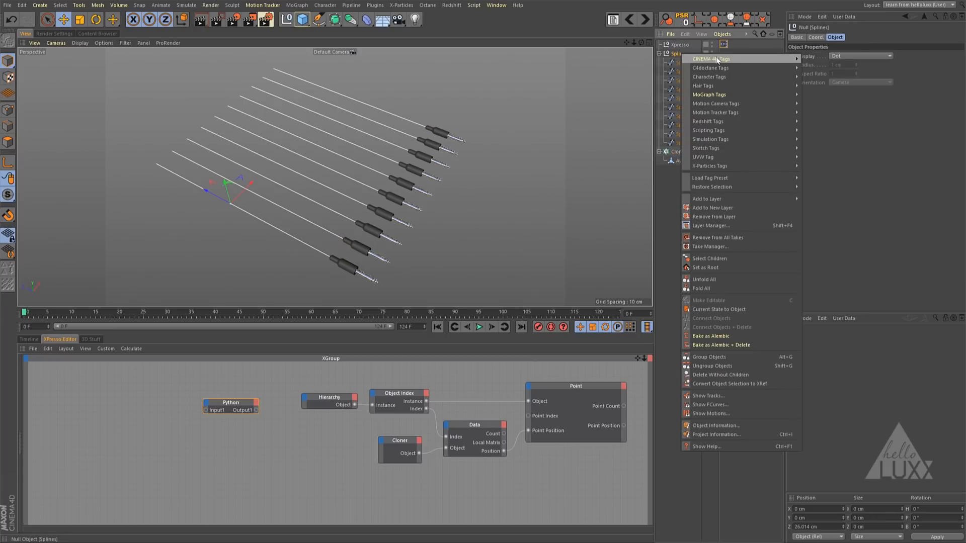
mouse_move(716, 59)
left_click(847, 142)
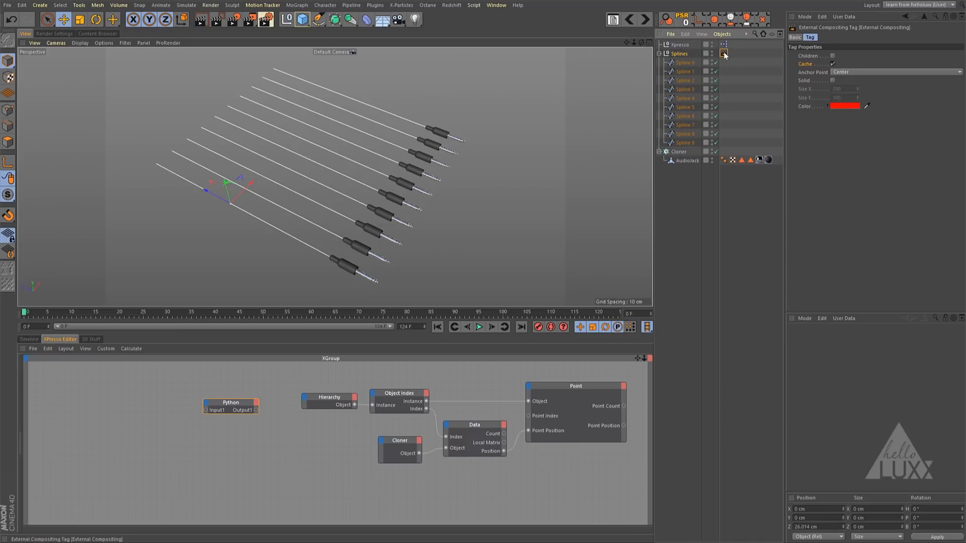
key("Delete")
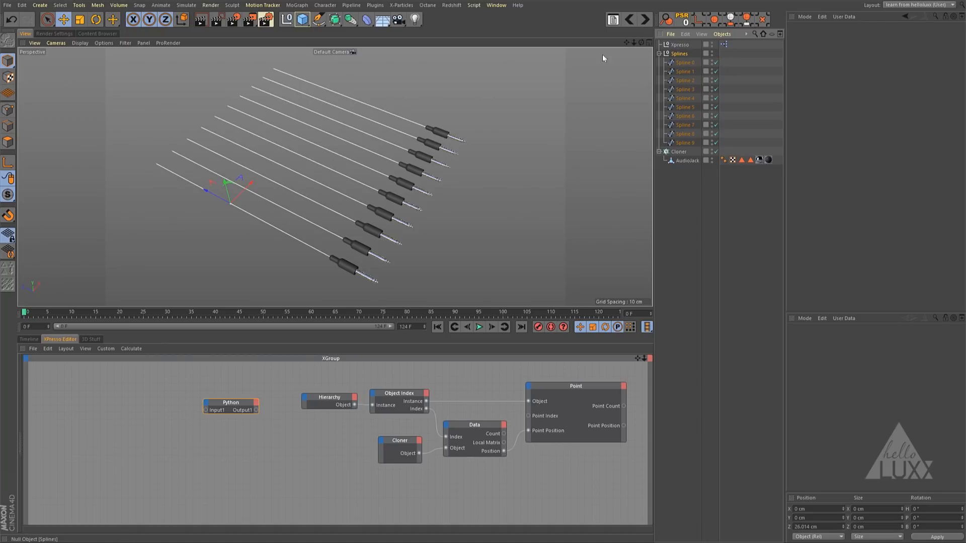
- Move Spline 0 out of the Splines null and delete the null with its remaining splines
left_click(231, 402)
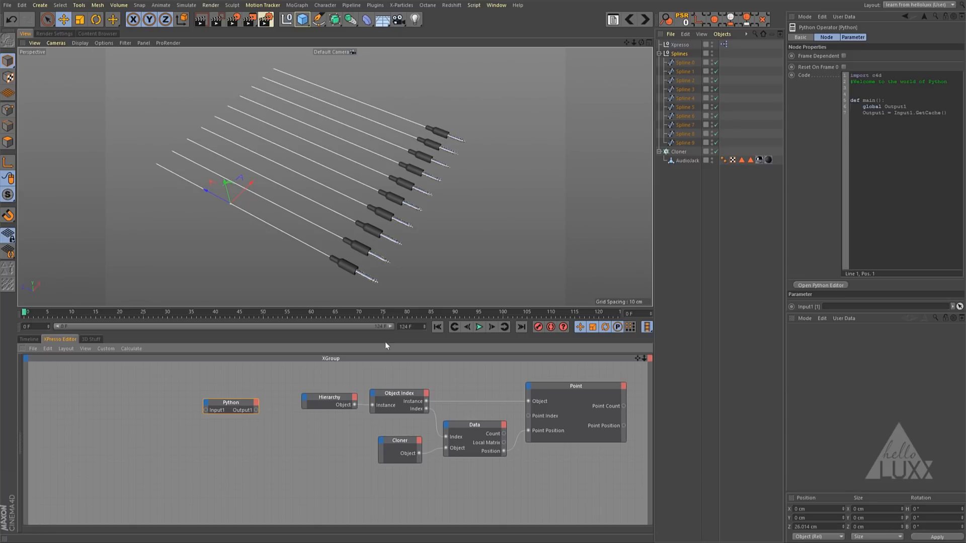
left_click(682, 62)
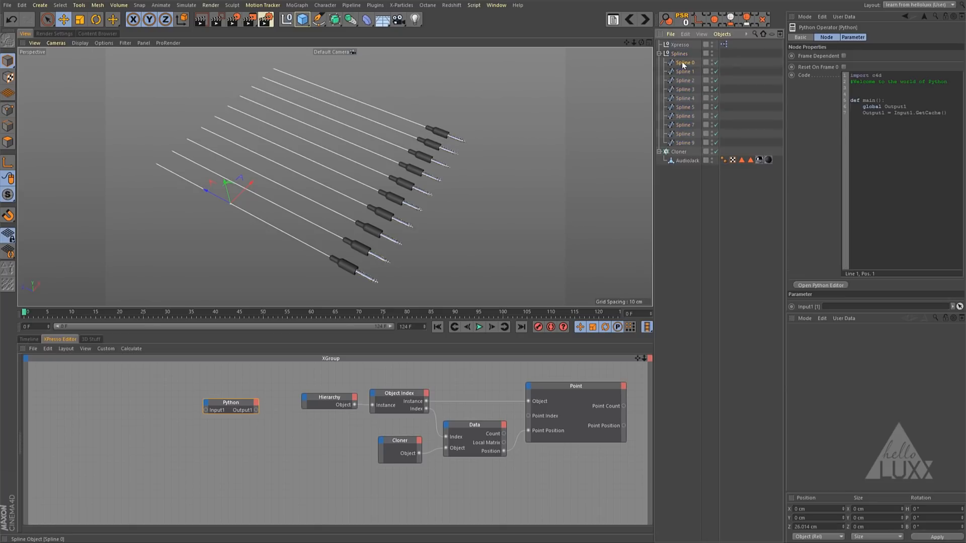
left_click_drag(679, 55, 679, 49)
left_click(680, 63)
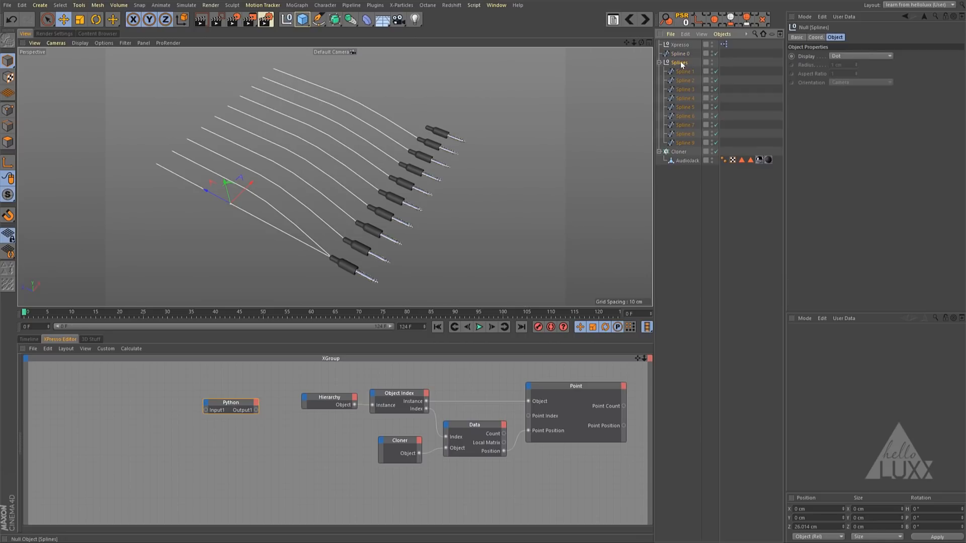
key("Delete")
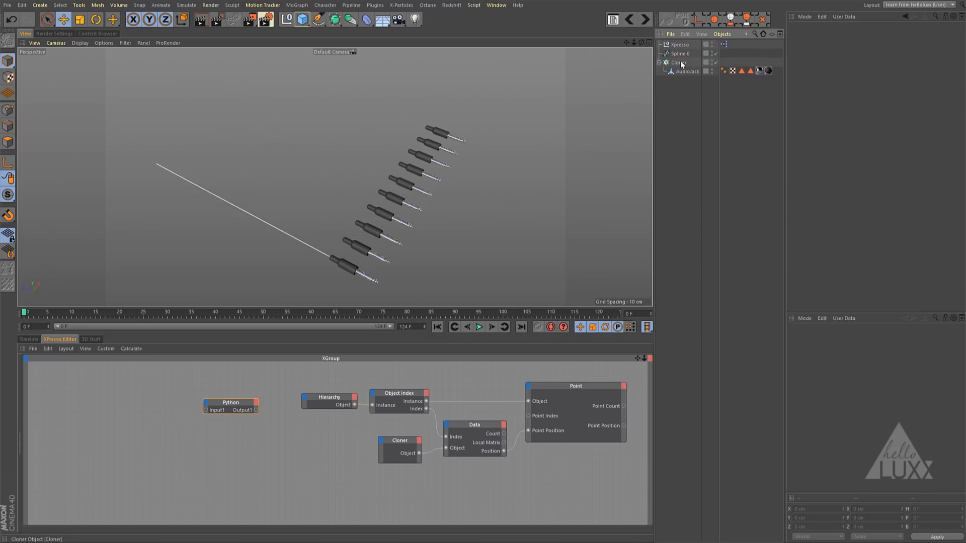
- Rename the Spline 0 object as Spline
left_click(689, 53)
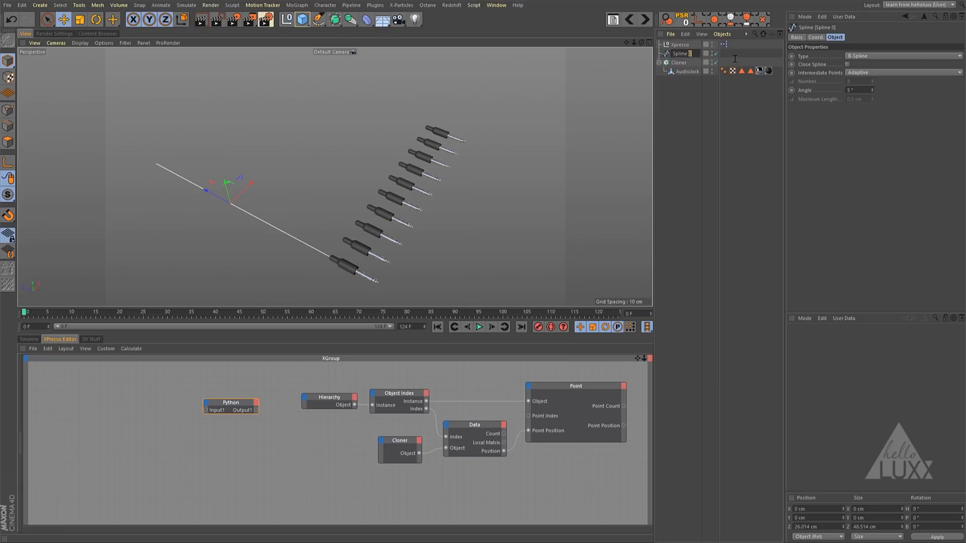
key("BackSpace")
key("BackSpace")
key("Return")
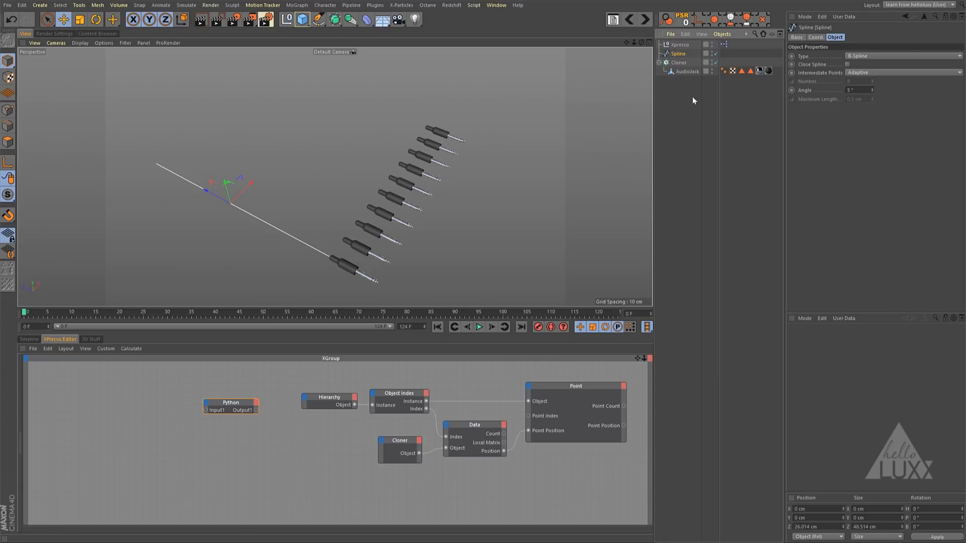
- Duplicate the Cloner and rename the copy Cloner Splines
left_click(677, 63)
left_click_drag(677, 63, 709, 62, "ctrl")
double_click(683, 63)
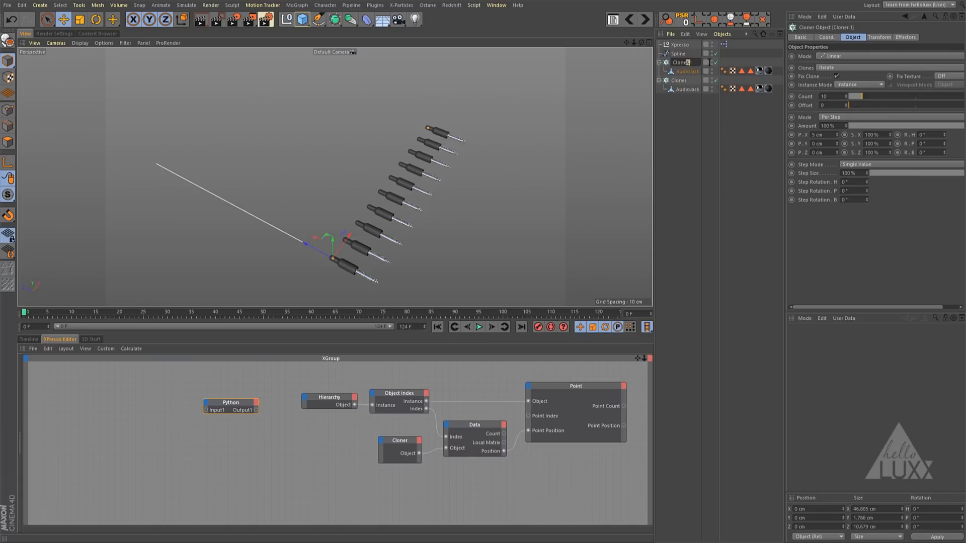
key("BackSpace")
type("r Splines")
key("Return")
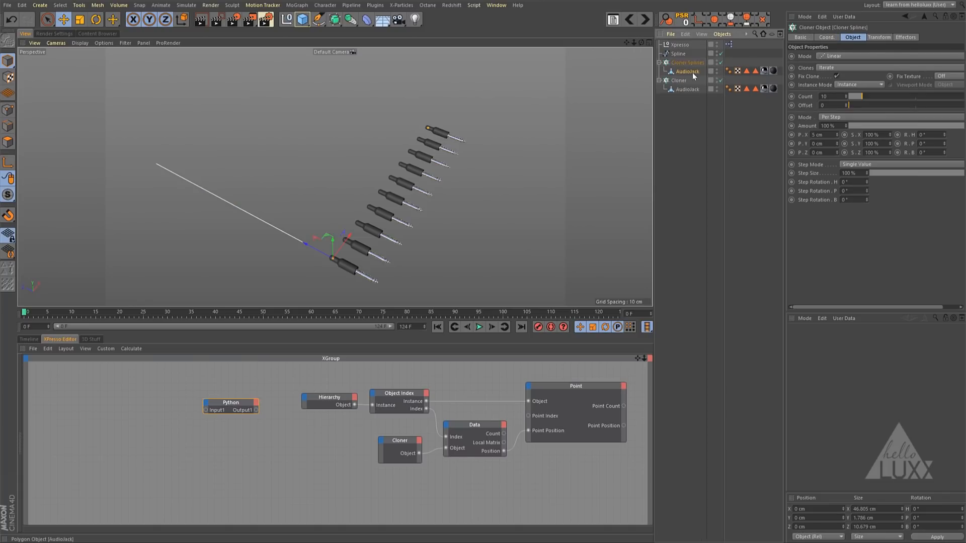
- Delete the AudioJack from Cloner Splines and make the Spline its child instead
left_click(692, 73)
key("Delete")
left_click_drag(687, 63, 687, 64)
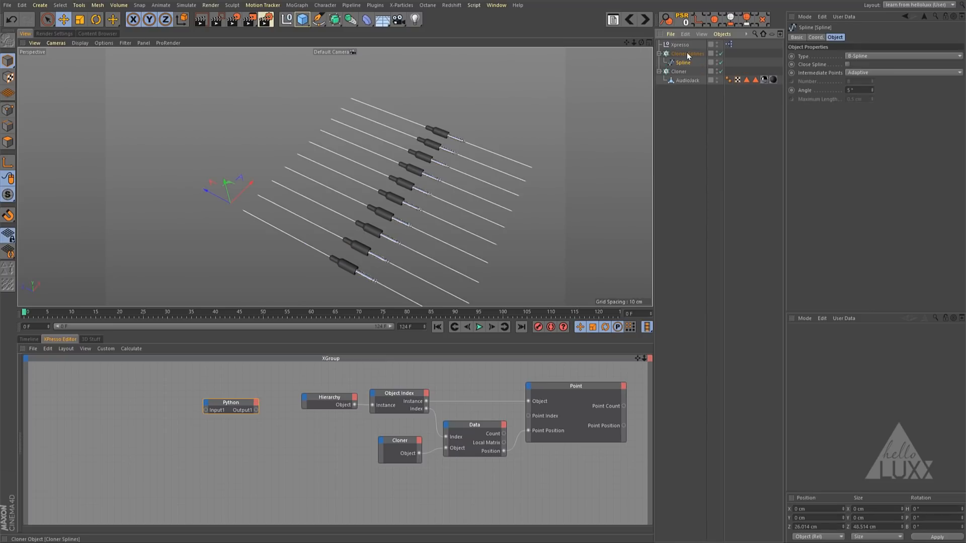
- Move Cloner Splines along its Z axis to about 31.9 cm, clear of the audio jacks, and deselect it
left_click(687, 52)
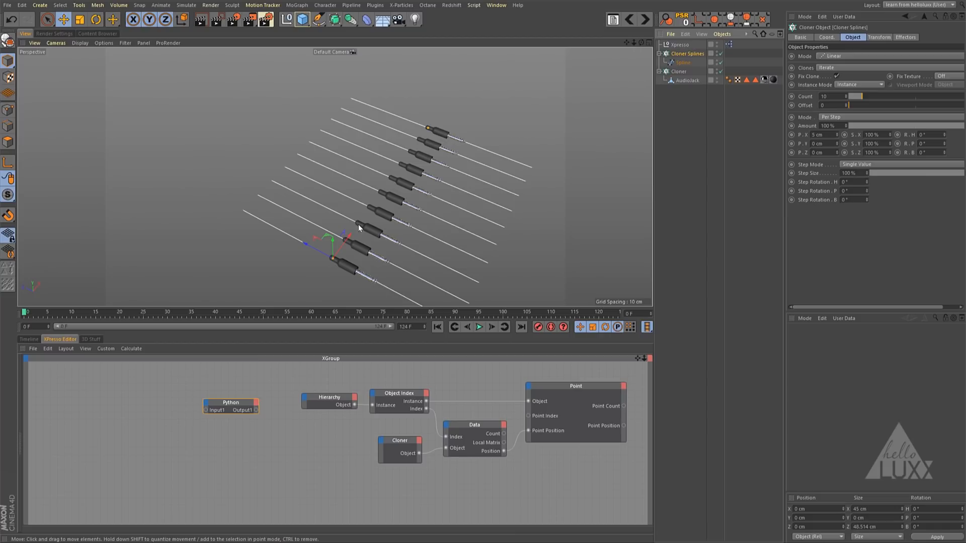
mouse_move(318, 249)
left_mouse_down()
mouse_move(178, 183)
mouse_move(199, 198)
left_mouse_up()
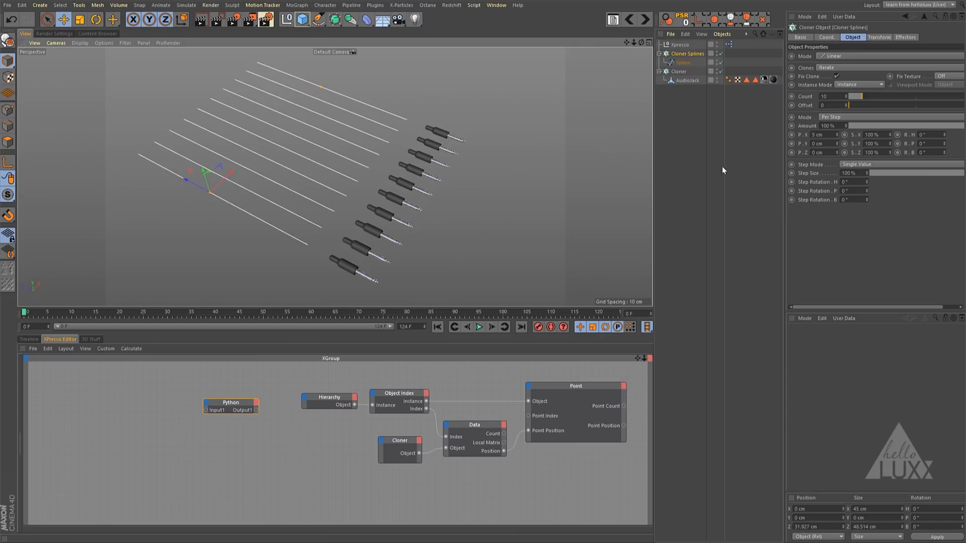
left_click(697, 140)
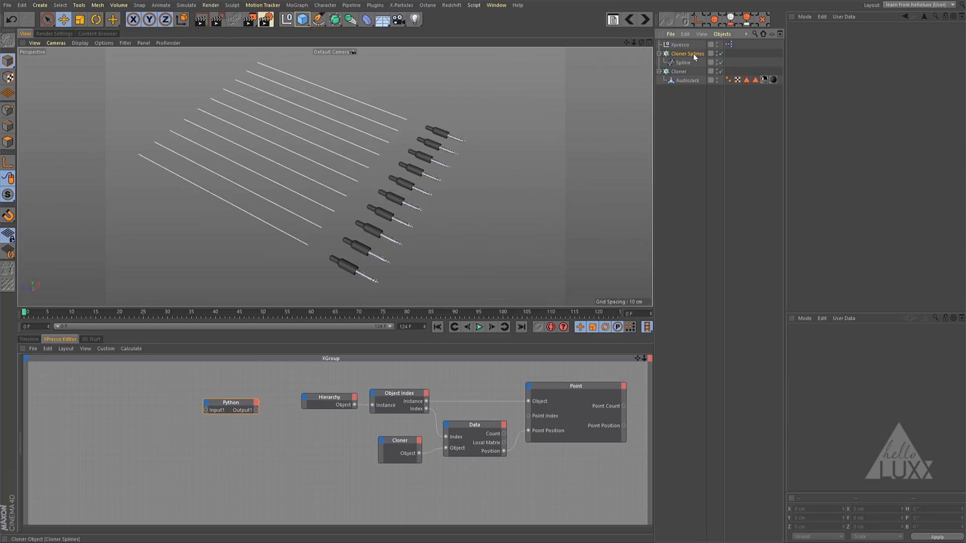
- Add Cloner Splines to the XPresso graph beside the Python node and give it an Object output
left_click_drag(694, 53, 111, 406)
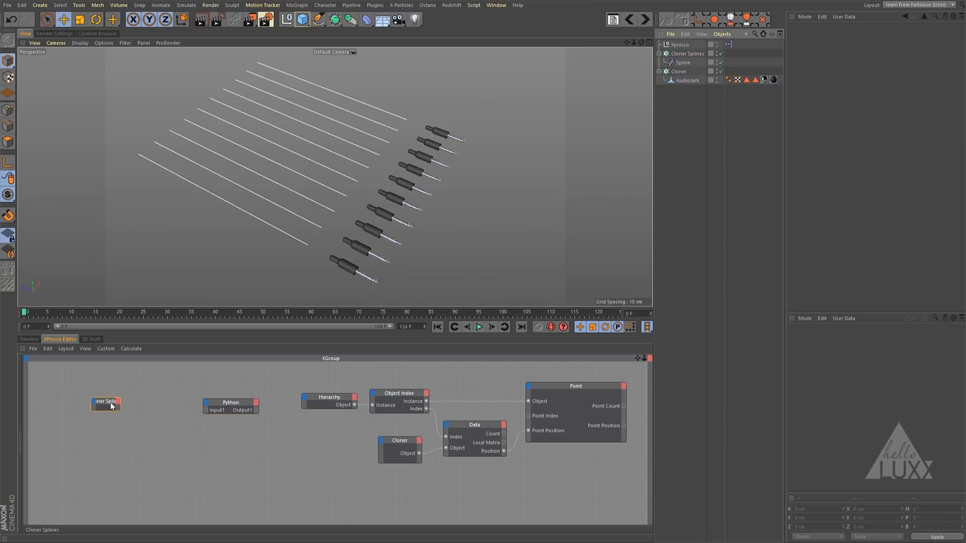
left_click(119, 401)
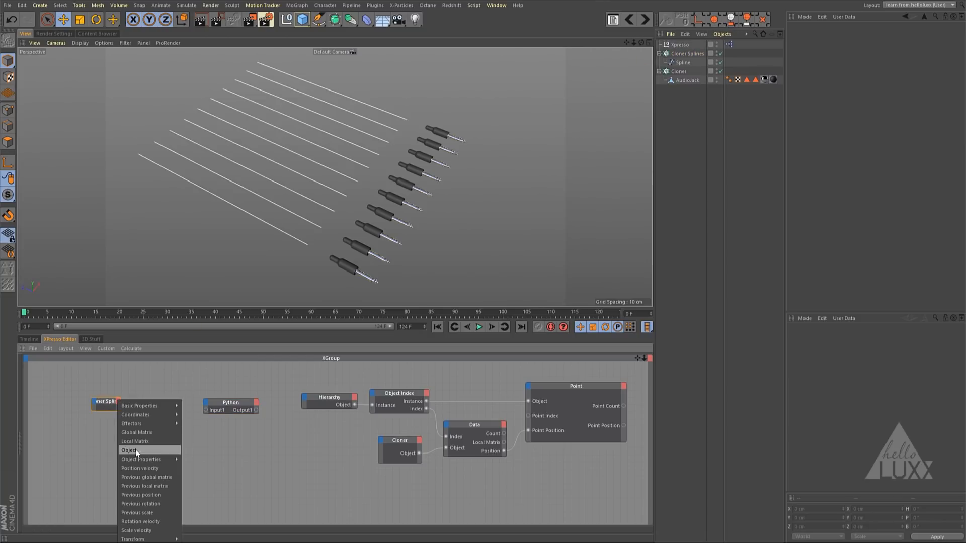
left_click(135, 449)
left_click(123, 401)
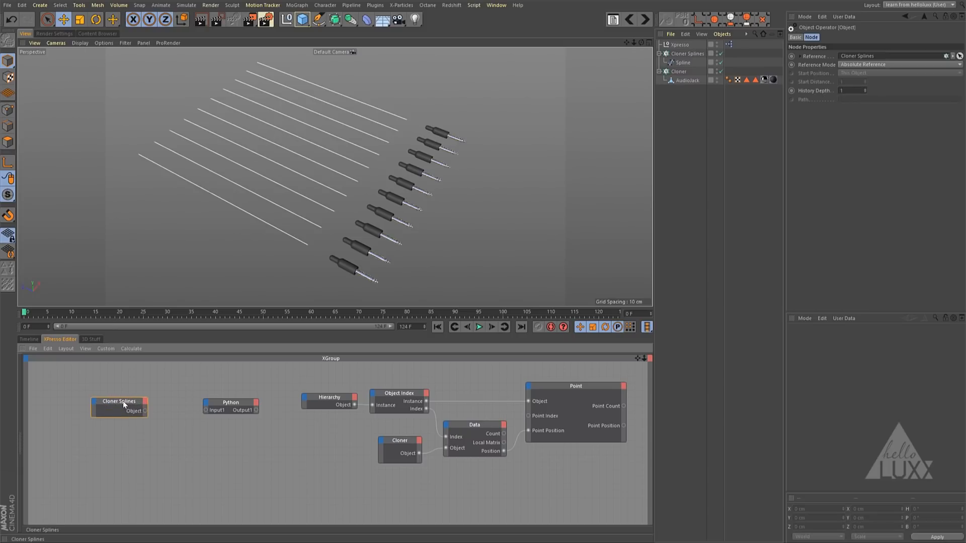
left_click_drag(124, 402, 122, 401)
- Connect the Cloner Splines Object output to Python's Input1, and Python's Output1 to the Hierarchy node's Object input
left_click_drag(206, 409, 205, 409)
left_click_drag(123, 400, 151, 401)
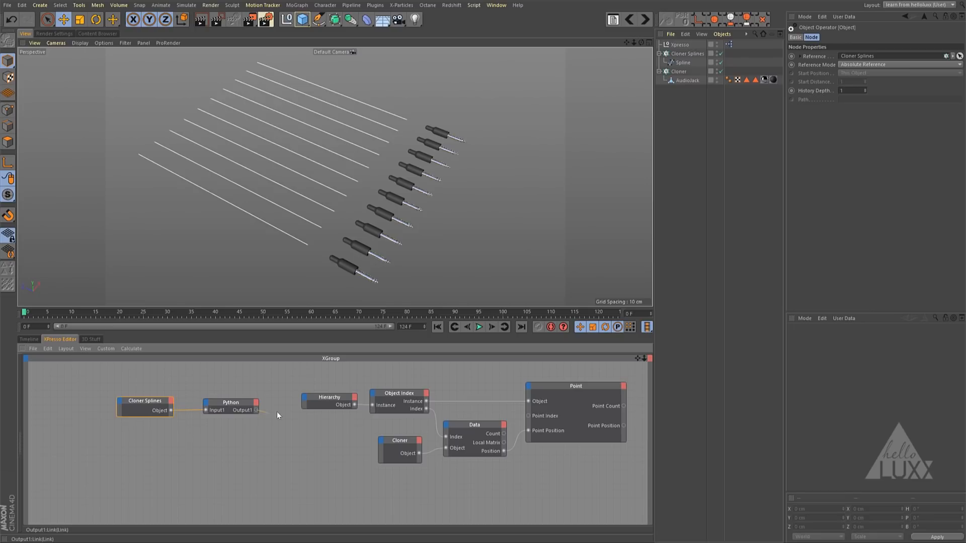
left_click_drag(309, 399, 311, 410)
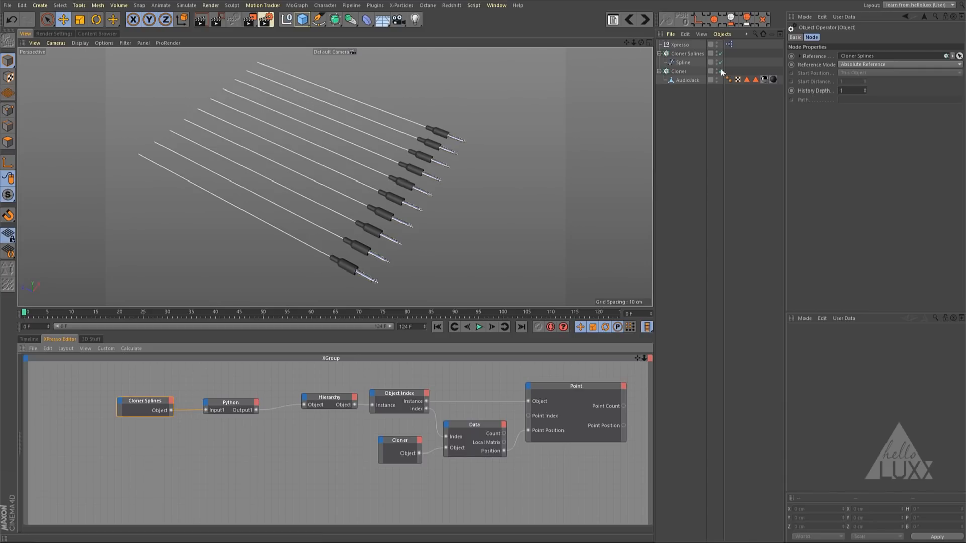
- Move the audio jack Cloner to test whether the splines follow, and undo the move
left_click(686, 71)
left_click_drag(484, 182, 424, 225)
key("ctrl+z")
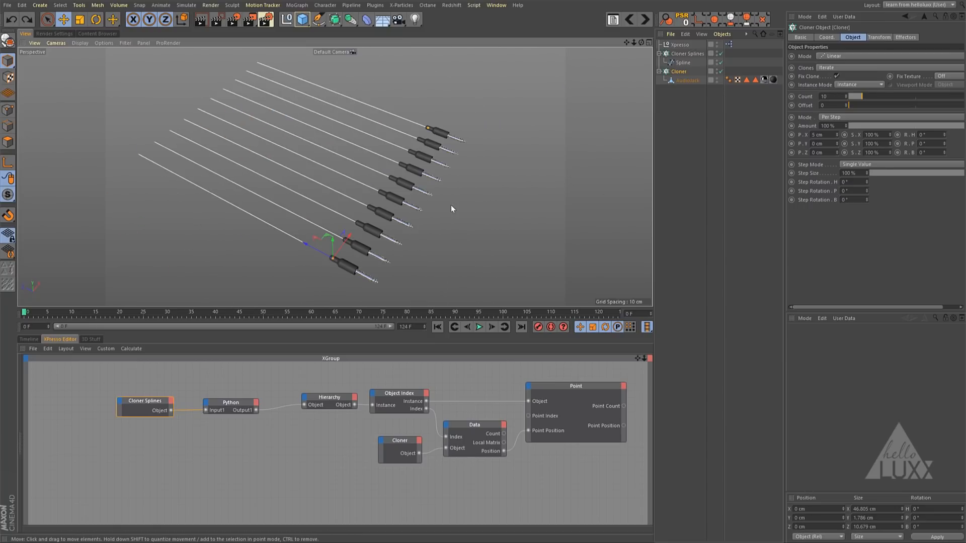
- Raise the Count of Cloner Splines and the audio jack Cloner together to 68
scroll(493, 203, "down", 6)
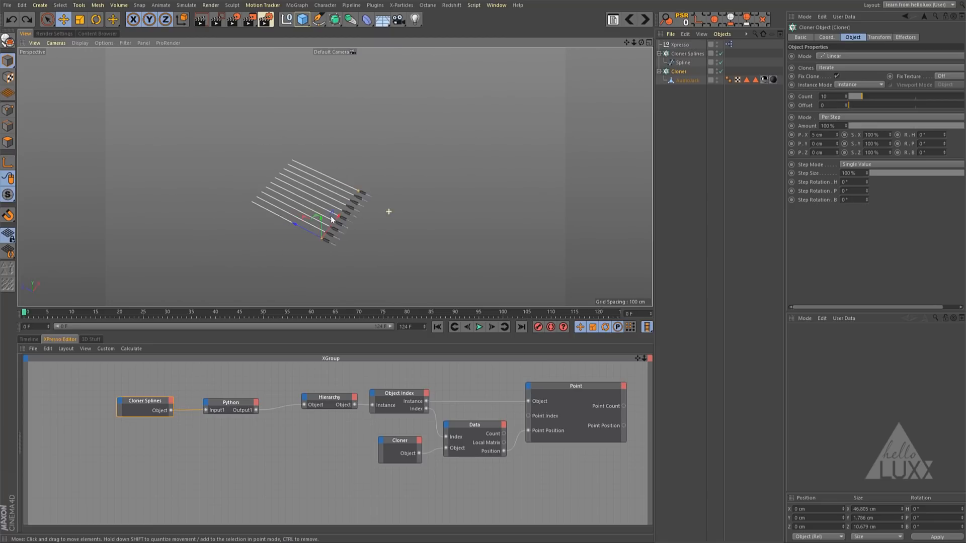
mouse_move(351, 242)
left_mouse_down("alt")
mouse_move(395, 211)
mouse_move(314, 227)
left_mouse_up("alt")
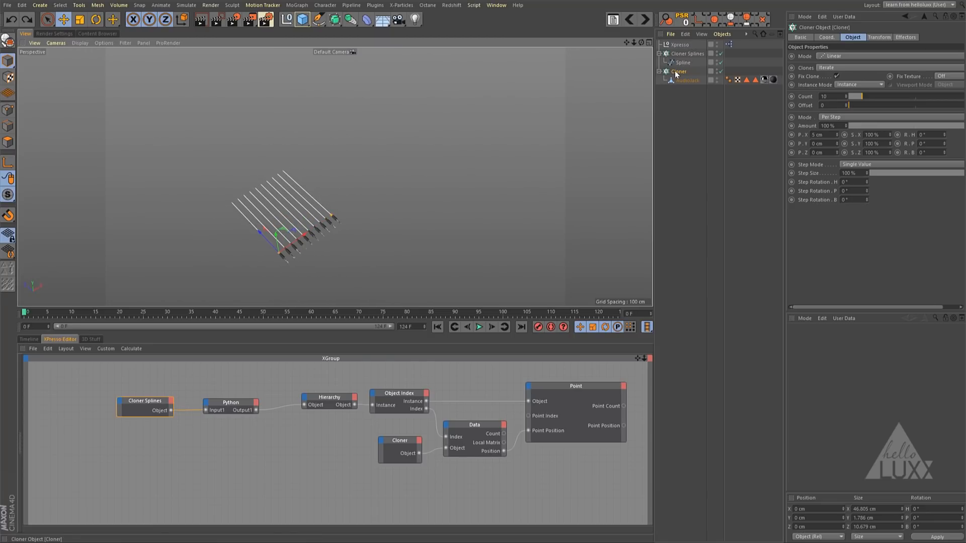
left_click(677, 53, "ctrl")
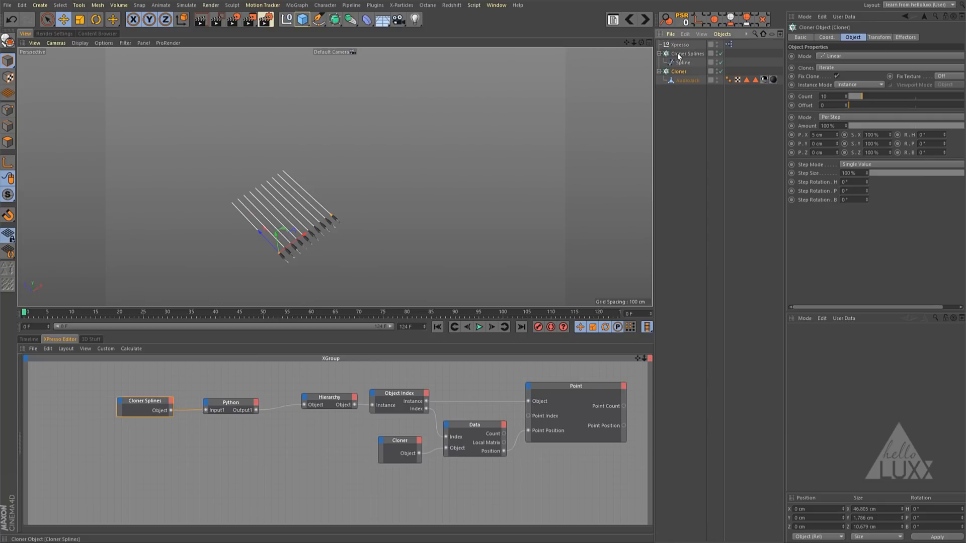
left_click_drag(863, 96, 926, 101)
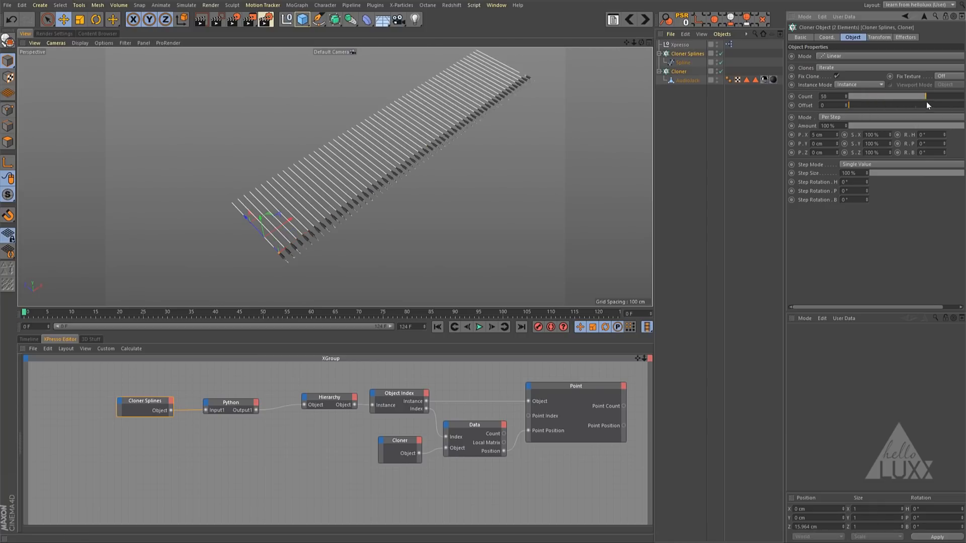
- Test the splines by moving the audio jack Cloner, and undo both the move and the clone count increase
left_click(685, 71)
mouse_move(447, 252)
left_mouse_down()
mouse_move(394, 292)
mouse_move(436, 215)
mouse_move(496, 229)
mouse_move(373, 271)
mouse_move(458, 237)
mouse_move(451, 244)
left_mouse_up()
key("ctrl+z")
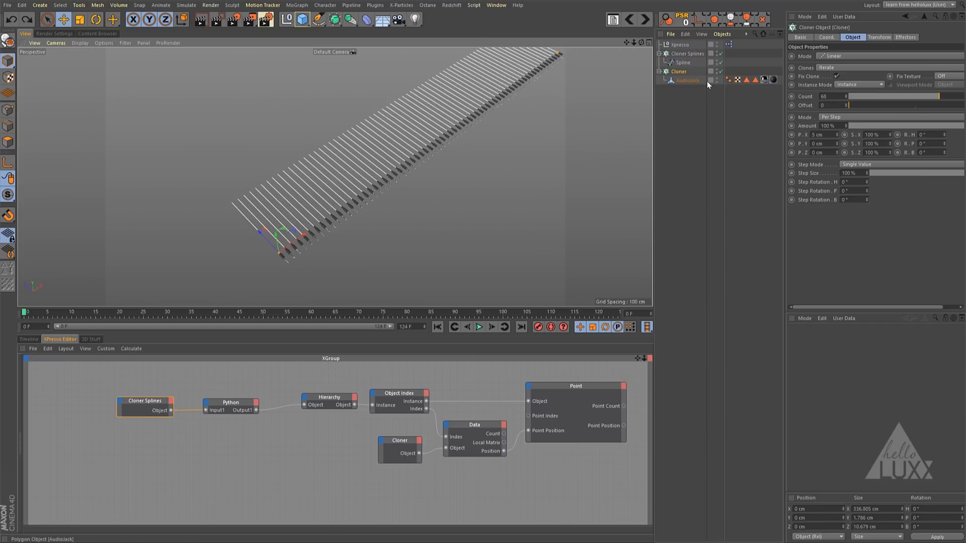
key("ctrl+z")
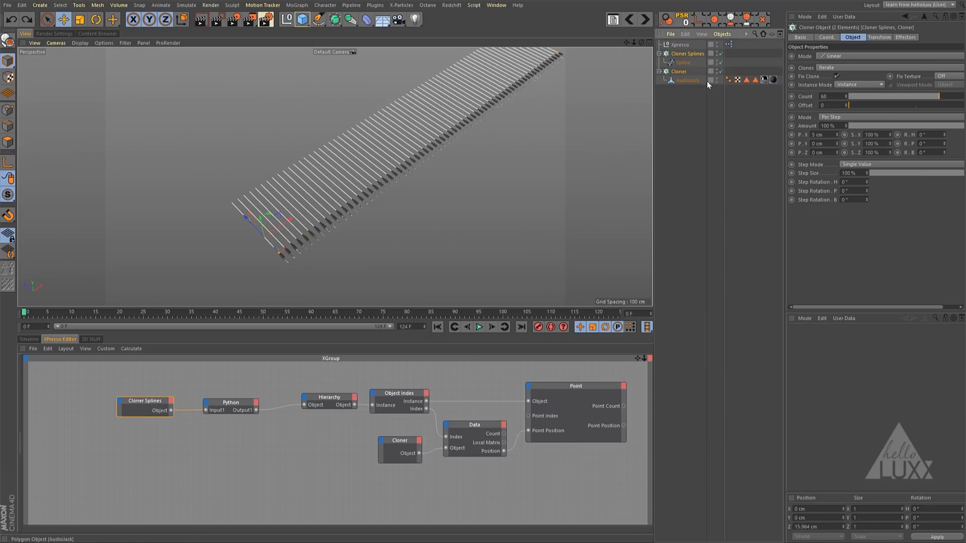
key("ctrl+z")
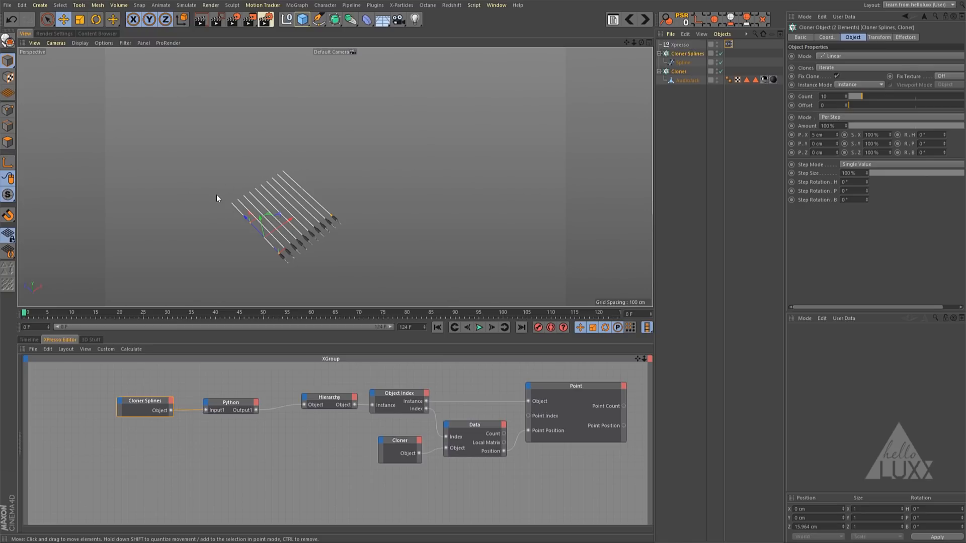
- Line up the Python and Cloner Splines nodes with the Hierarchy node, and rename the Point node as Point 0
left_click_drag(234, 403, 258, 399)
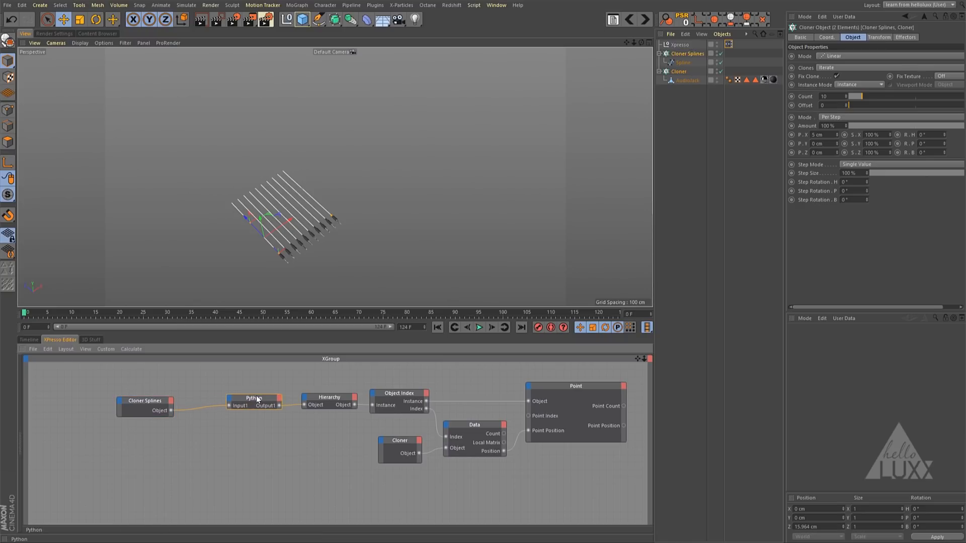
left_click_drag(150, 400, 186, 395)
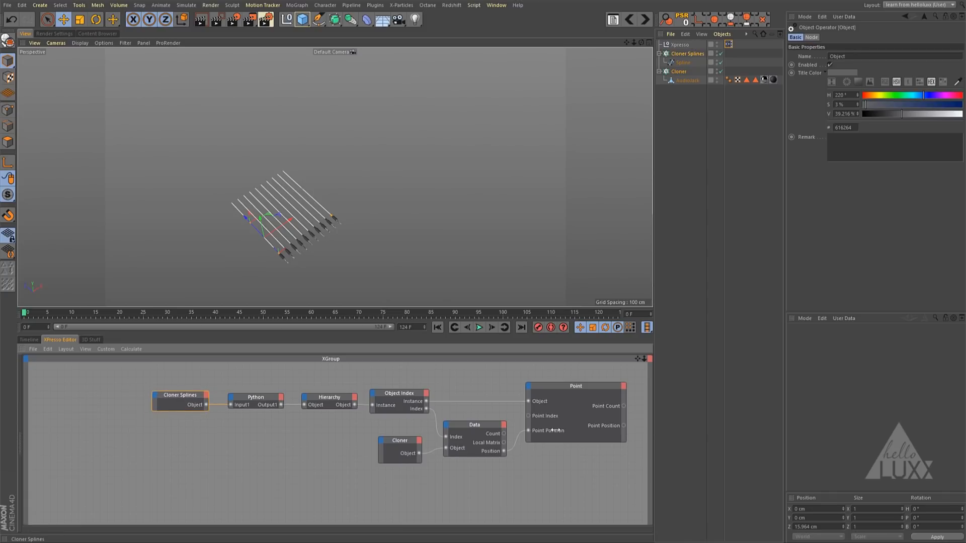
left_click(576, 391)
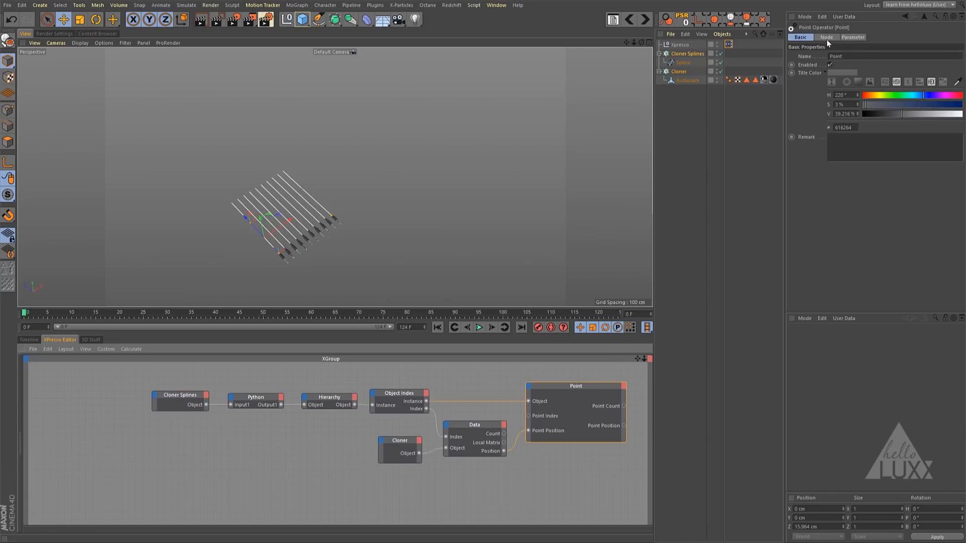
left_click(852, 37)
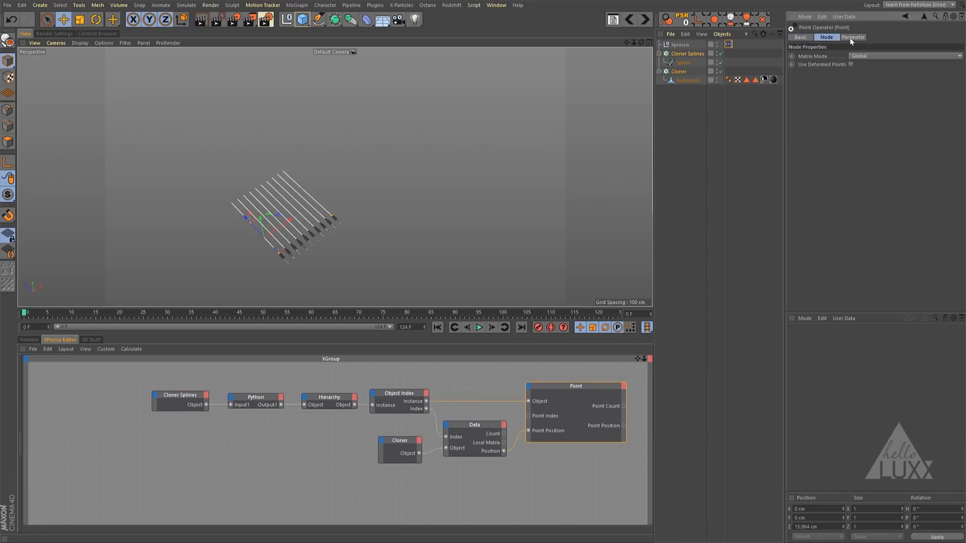
left_click(801, 37)
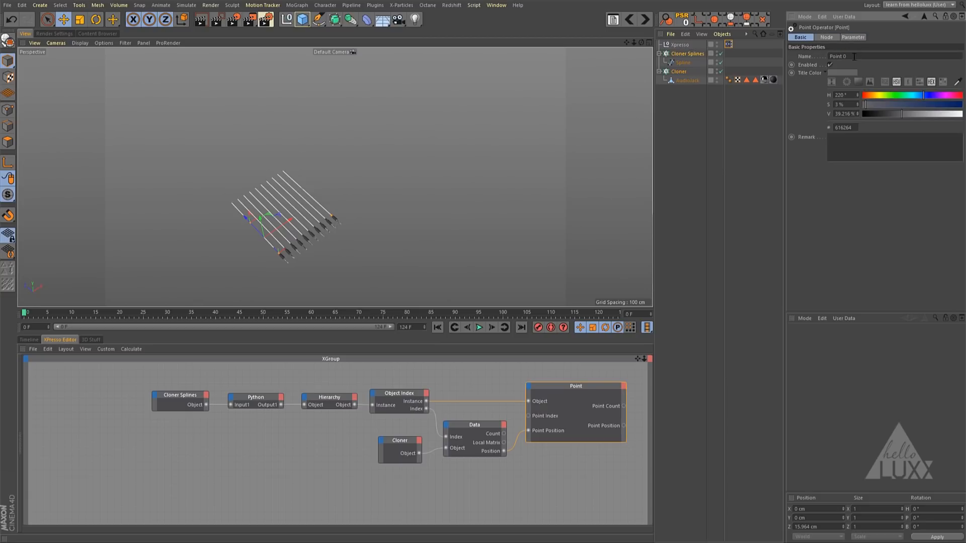
key("Return")
- Move the Cloner, Data and Point 0 nodes above the Object Index row and arrange them compactly, leaving free space below
left_click_drag(429, 335, 428, 208)
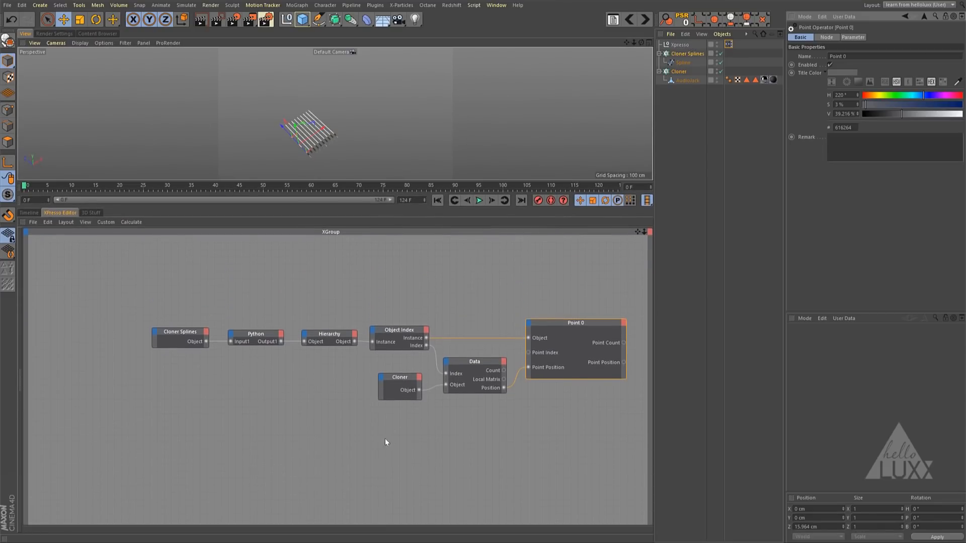
left_click_drag(357, 427, 546, 367)
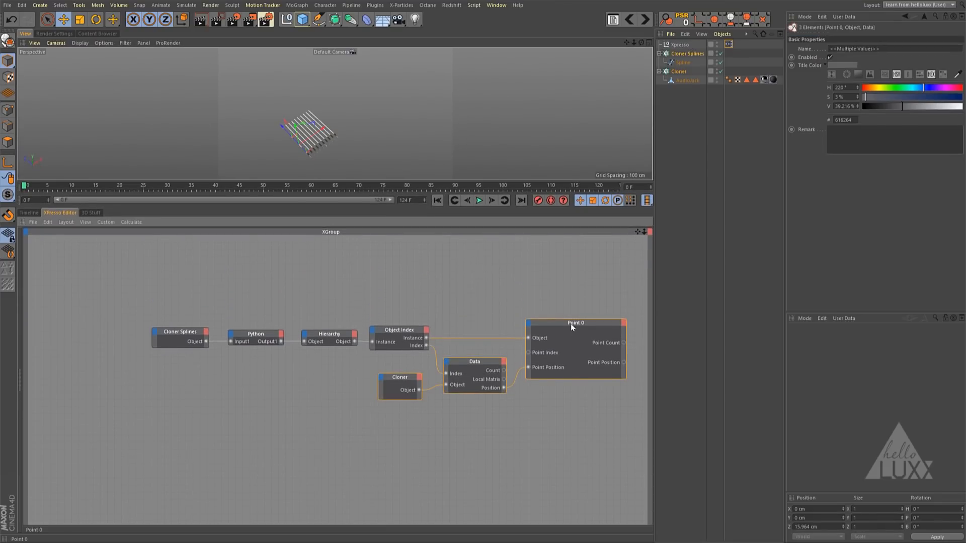
left_click_drag(571, 324, 562, 246)
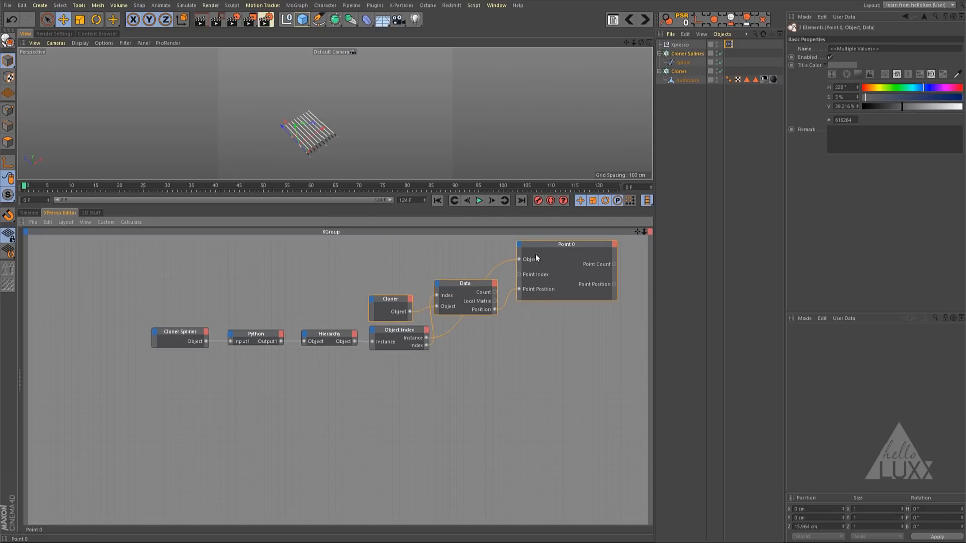
left_click_drag(476, 296, 477, 264)
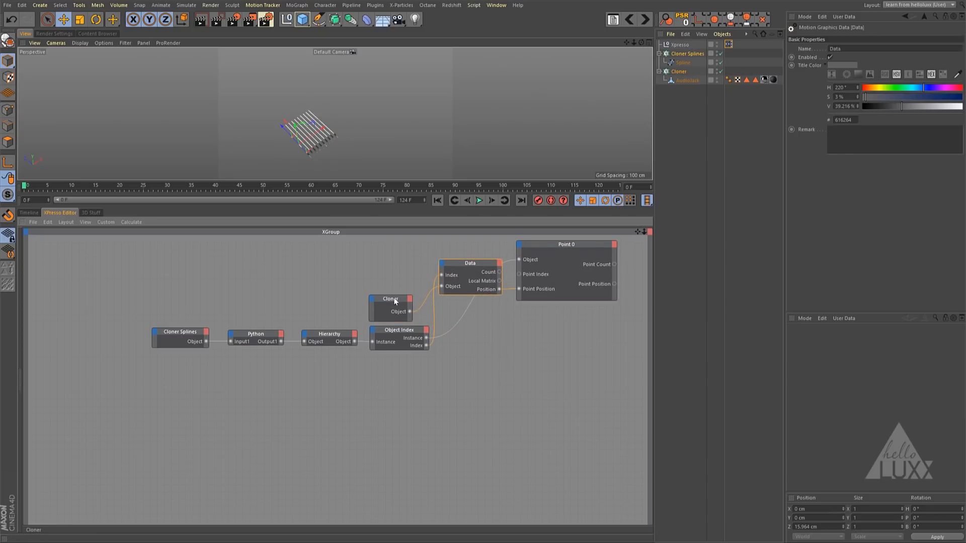
left_click_drag(400, 298, 377, 276)
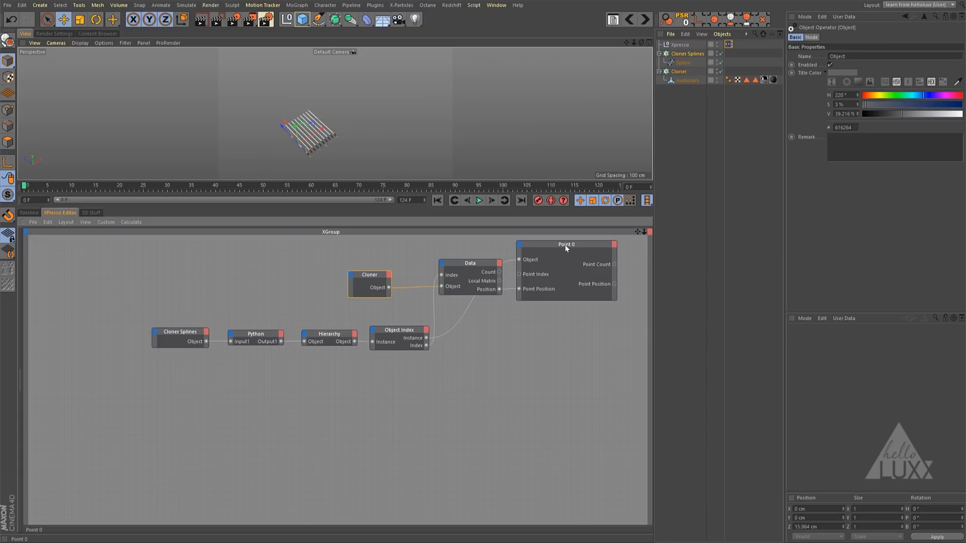
left_click_drag(371, 276, 385, 272)
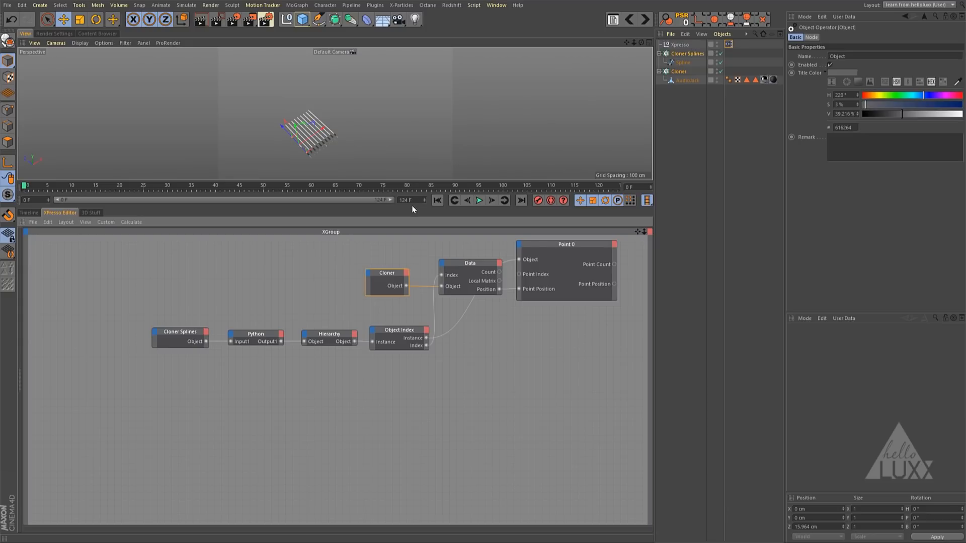
left_click_drag(413, 207, 408, 395)
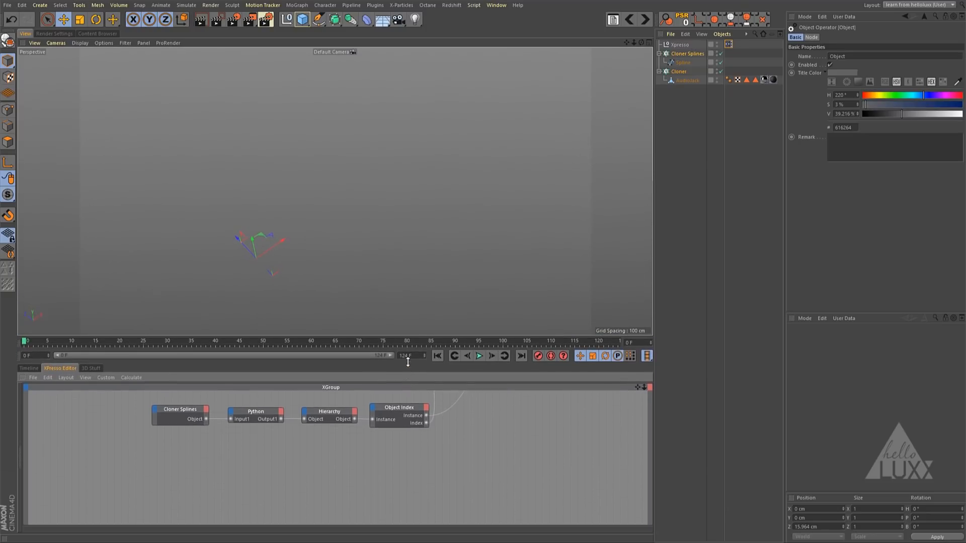
- Rename the Cloner holding the audio jacks as Cloner01
left_click(671, 73)
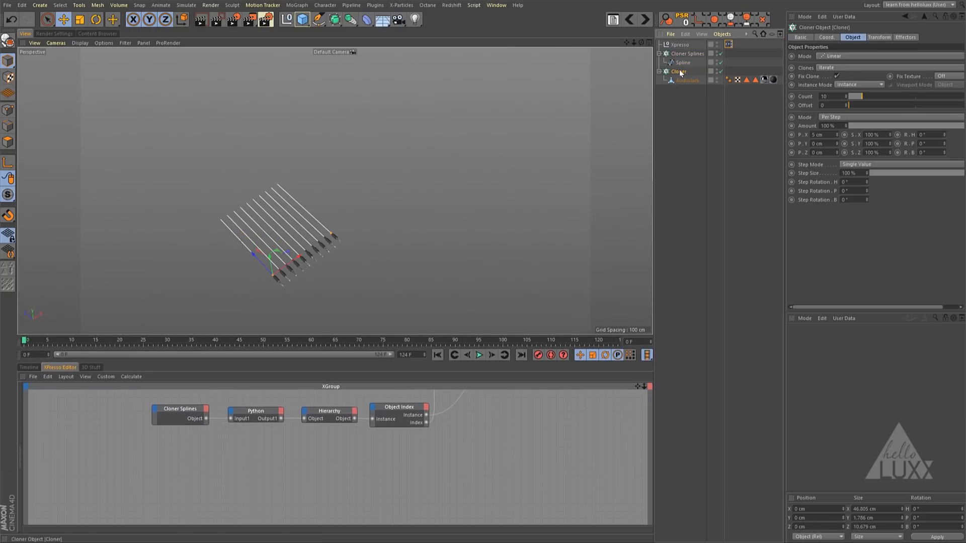
double_click(679, 71)
type("01")
key("Return")
- Duplicate Cloner01 and rename the copy Cloner02
left_click_drag(684, 99, 744, 90, "ctrl")
double_click(683, 90)
type("2")
key("Return")
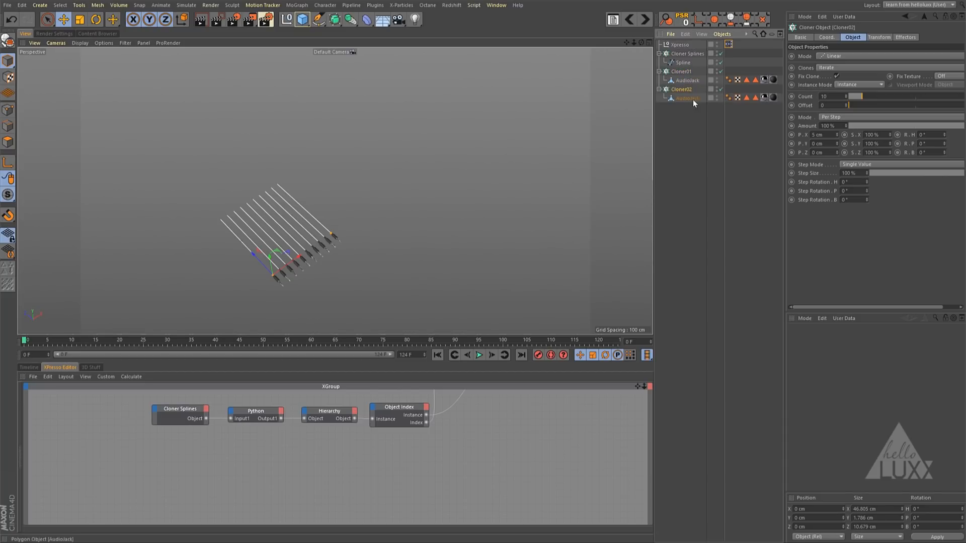
- Replace the AudioJack copy in Cloner02 with an instance of the AudioJack from Cloner01
left_click(694, 100)
key("Delete")
left_click(686, 80)
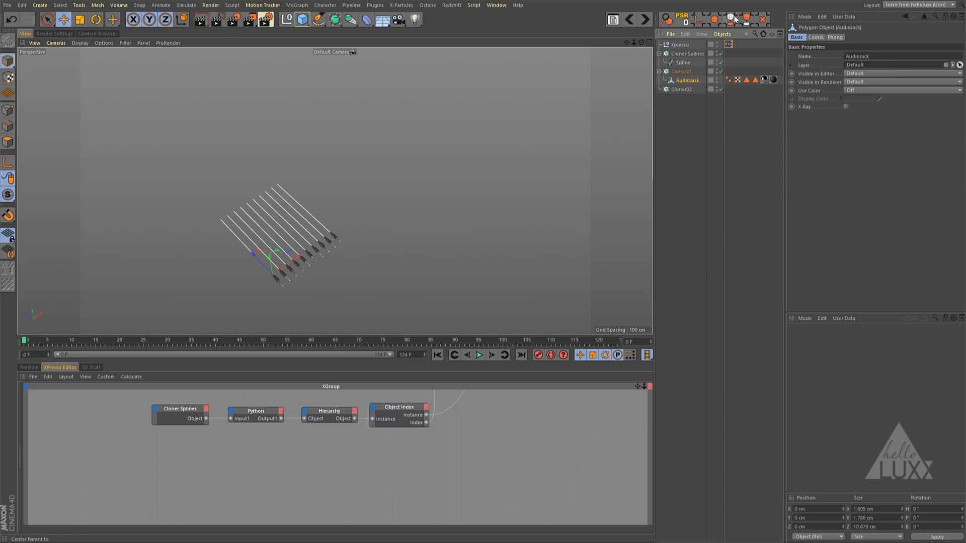
left_click(351, 19)
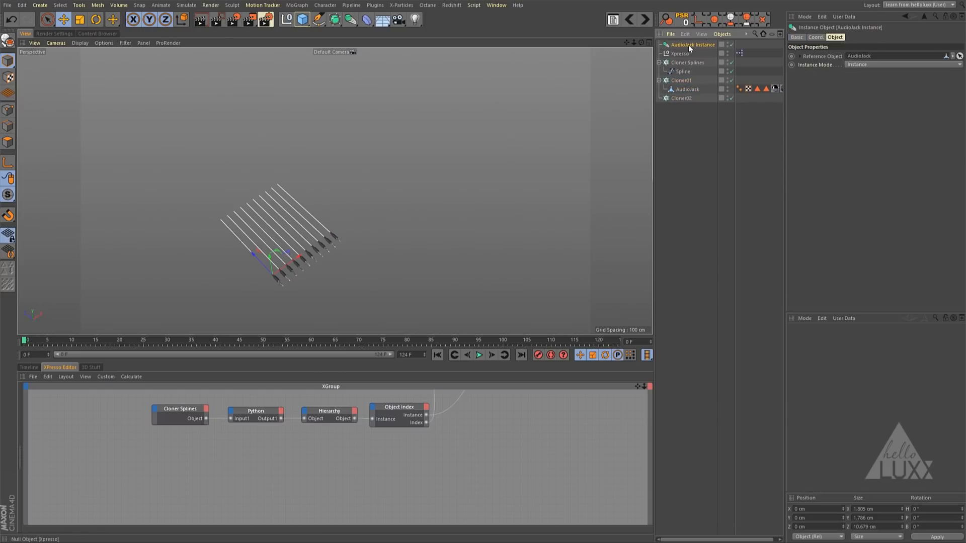
left_click_drag(680, 99, 675, 96)
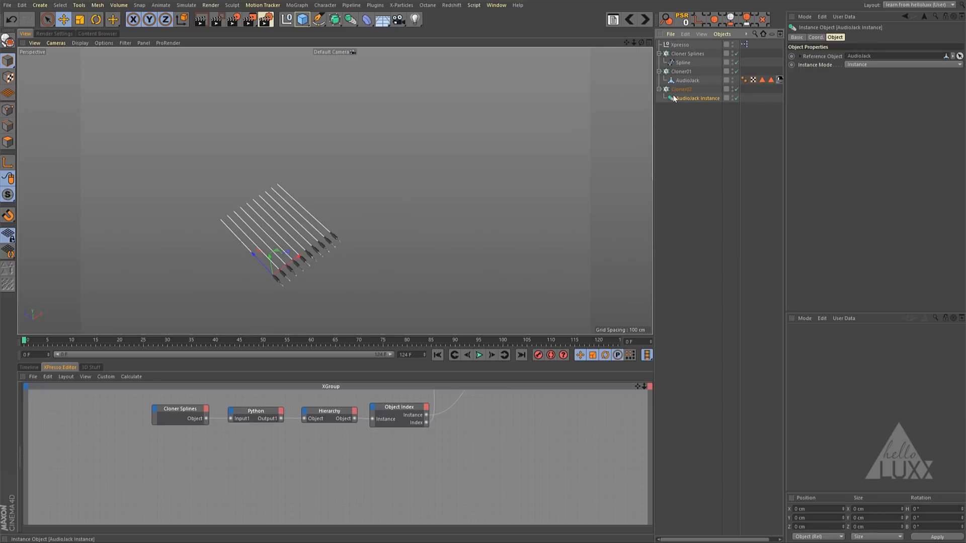
- Rotate Cloner02 by 180° in heading and set its per-step X position to -5 cm
left_click(680, 90)
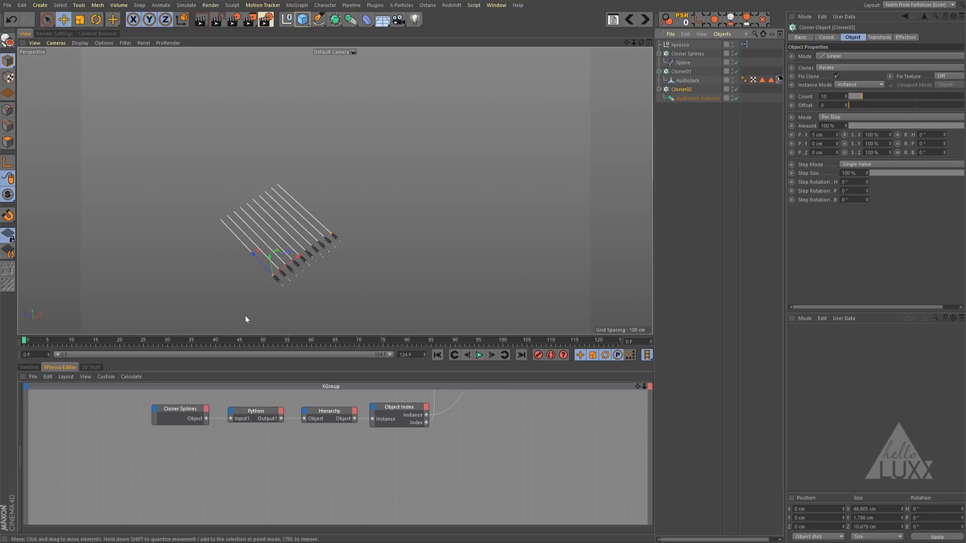
key("r")
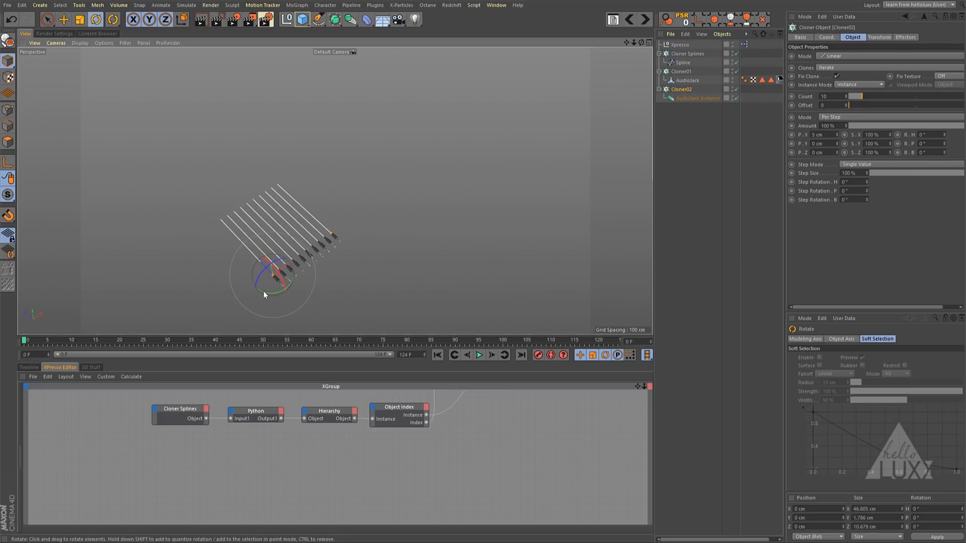
left_click(264, 292)
left_click(688, 90)
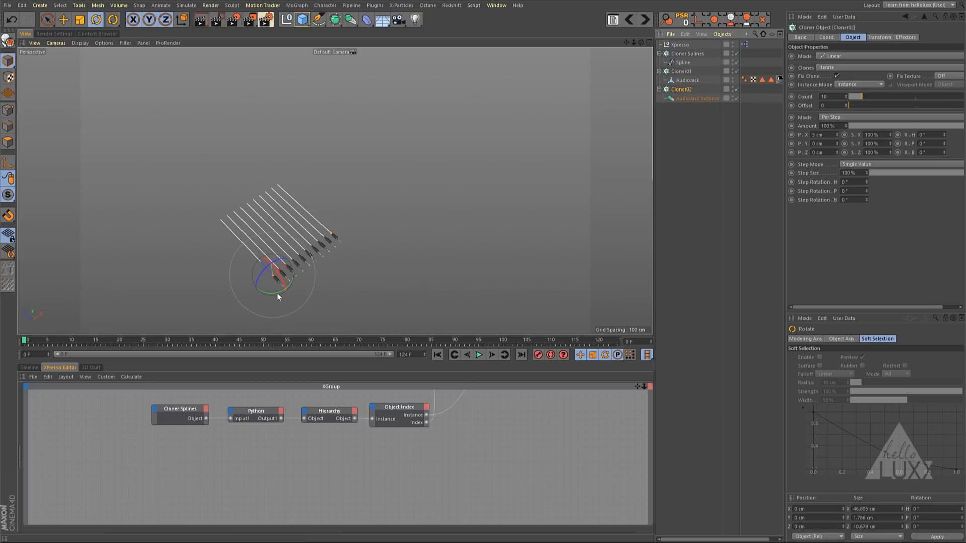
left_click_drag(275, 292, 268, 224)
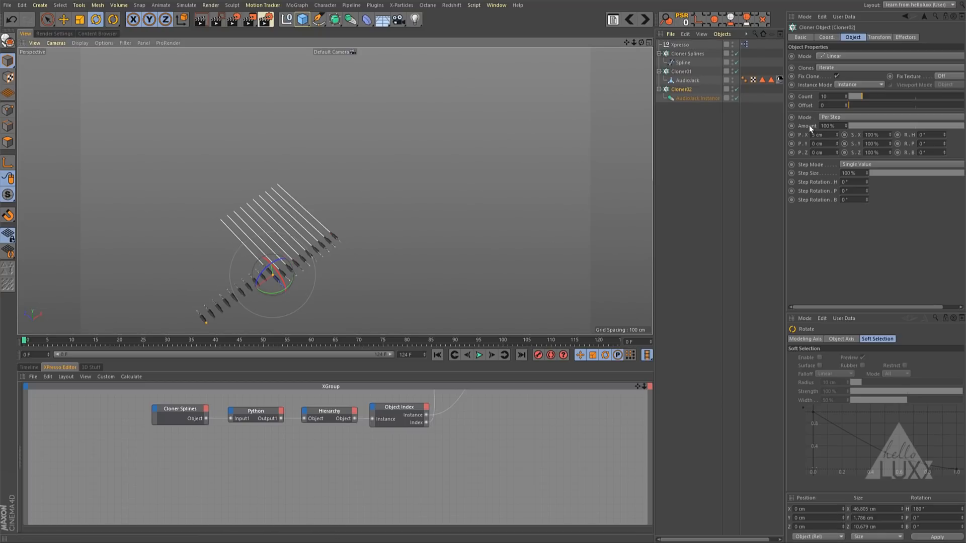
type("-")
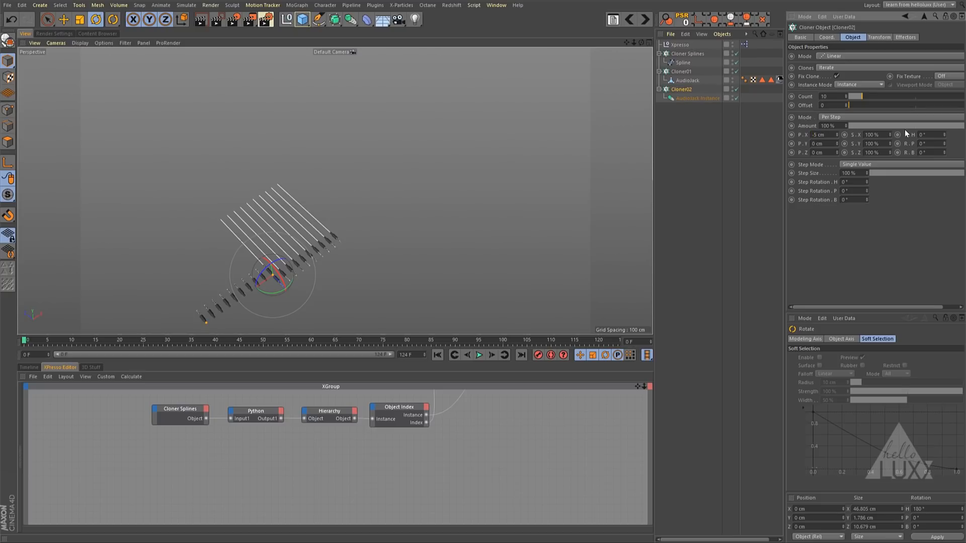
key("Return")
- Move Cloner02 along its Z axis to about 69.7 cm, just beyond the free ends of the cable splines
key("e")
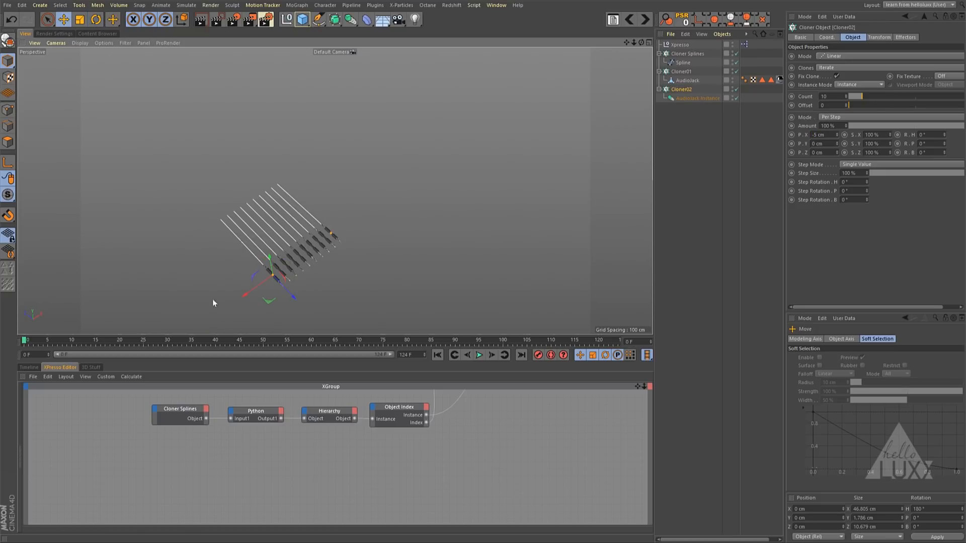
left_click_drag(285, 298, 219, 228)
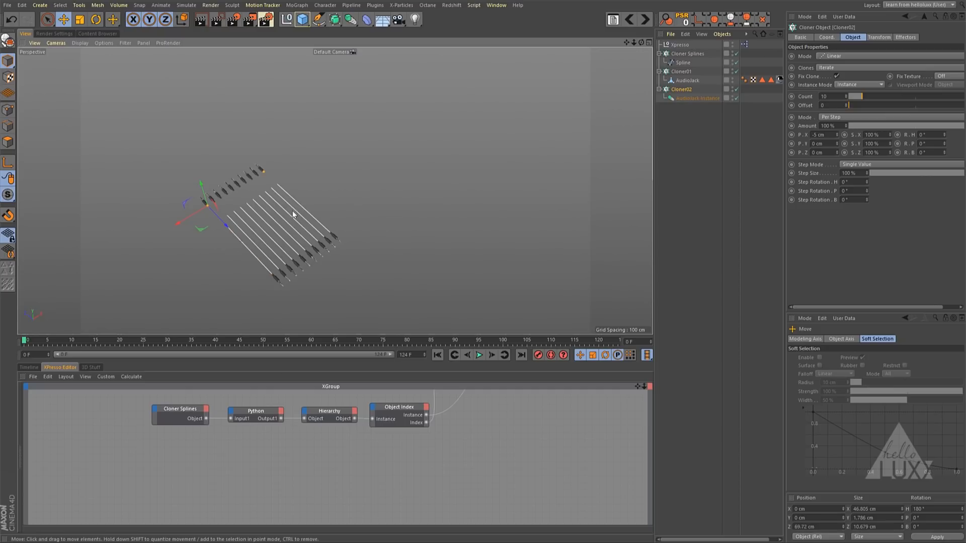
left_click_drag(303, 255, 330, 209, "alt")
middle_click_drag(330, 209, 388, 170, "alt")
right_click_drag(335, 207, 412, 200, "alt")
middle_click_drag(367, 206, 391, 181, "alt")
mouse_move(391, 180)
left_mouse_down("alt")
mouse_move(384, 204)
mouse_move(372, 183)
left_mouse_up("alt")
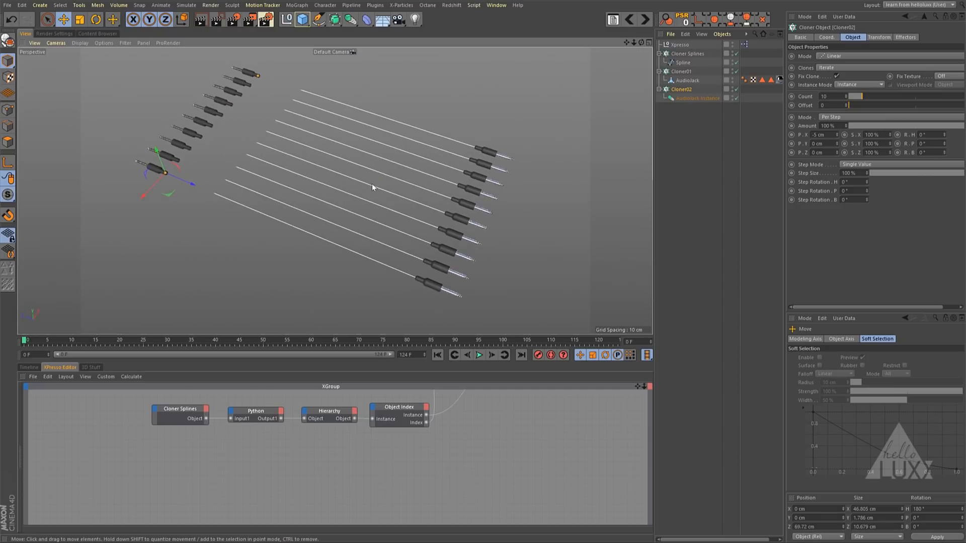
middle_click_drag(372, 183, 374, 196, "alt")
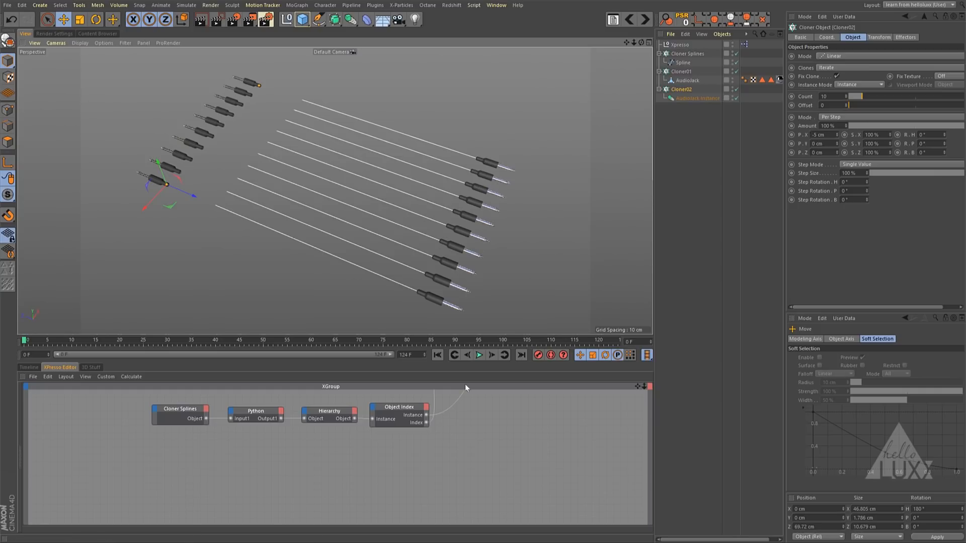
- Duplicate the Cloner01, Data and Point 0 nodes together and place the copies below the Object Index row
left_click_drag(467, 360, 468, 214)
left_click_drag(341, 259, 548, 293)
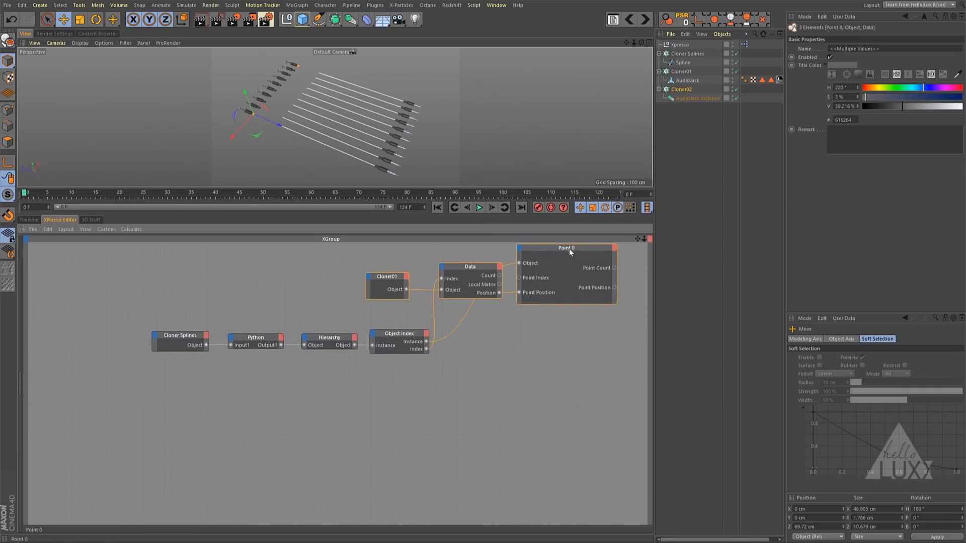
left_click_drag(569, 248, 573, 373, "ctrl")
left_click(522, 491)
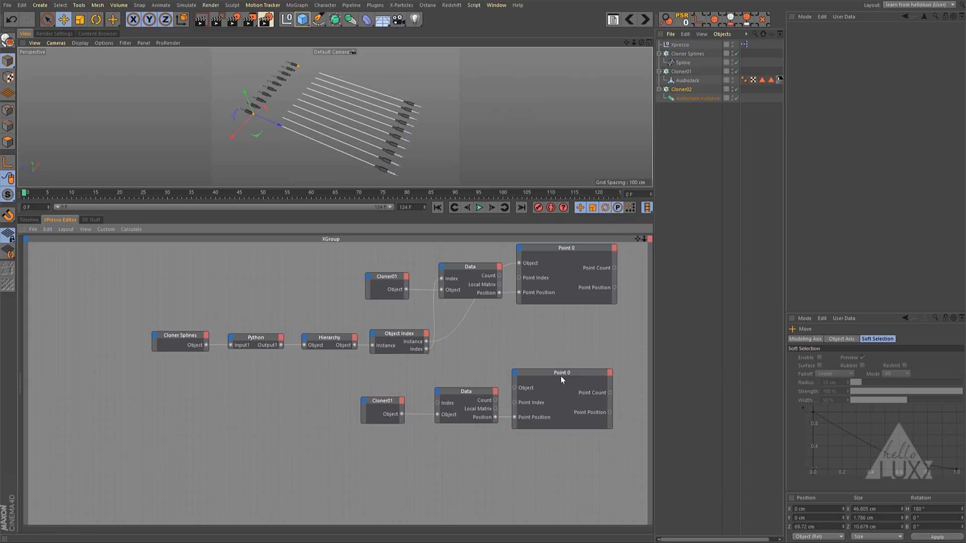
- Rename the copied Point node as Point 3 and set its point index to 3
left_click(562, 378)
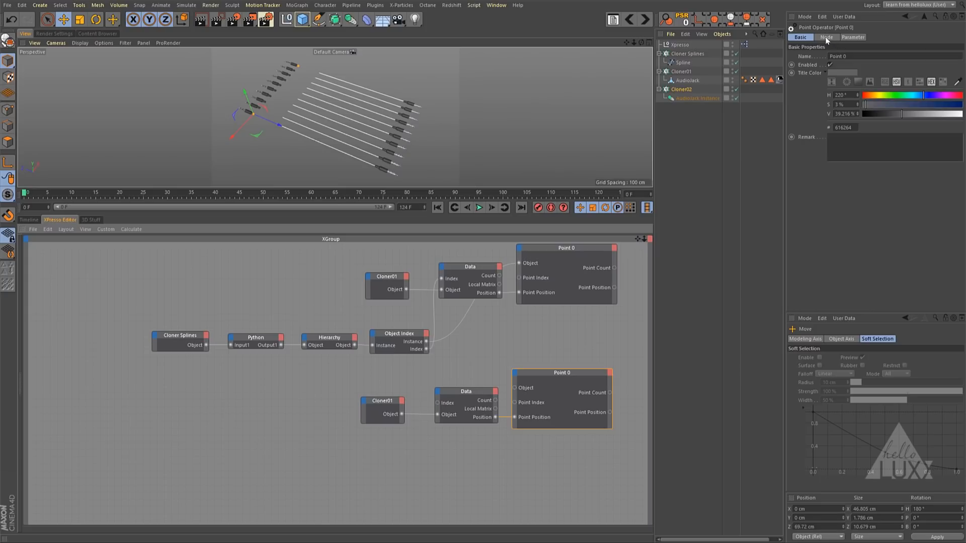
double_click(872, 55)
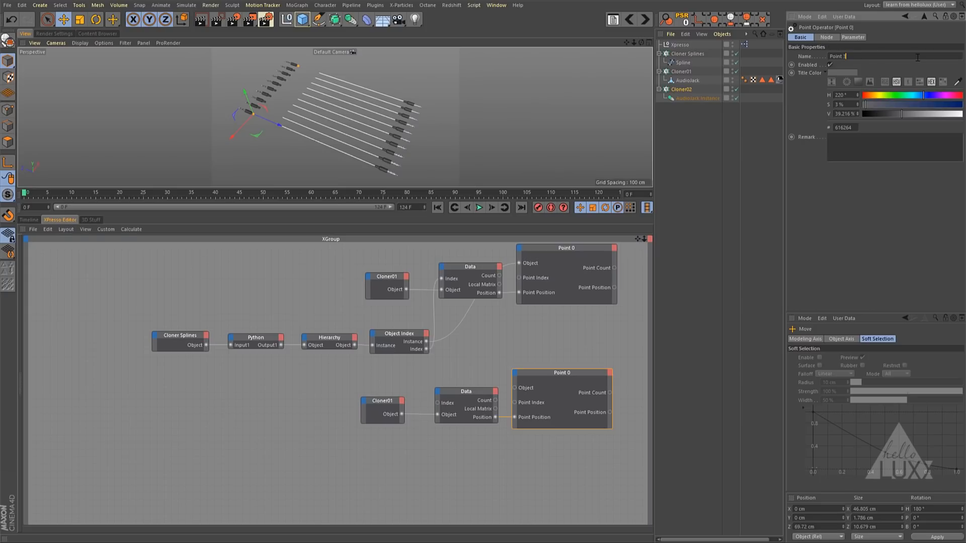
key("Return")
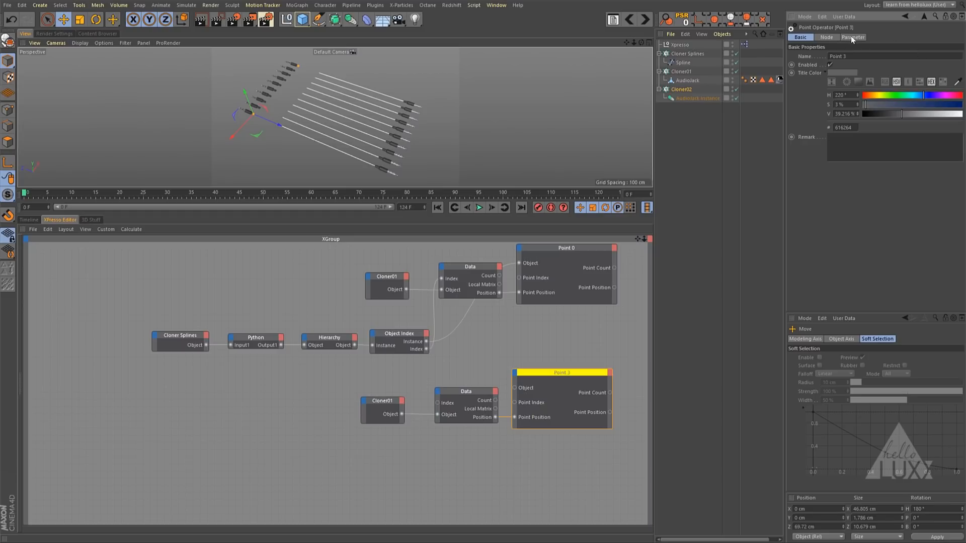
left_click_drag(833, 38, 854, 38)
left_click(834, 83)
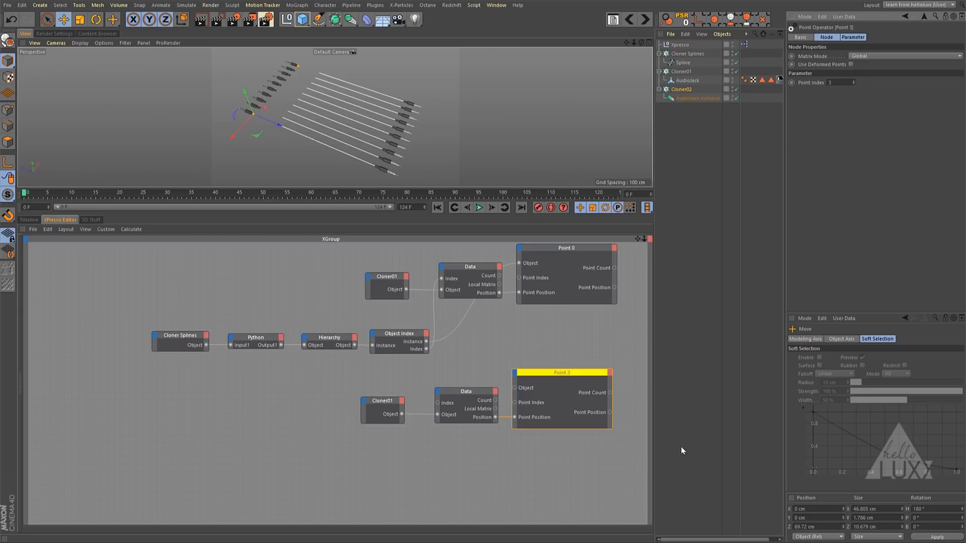
- Change the copied Cloner01 node's reference to Cloner02 and connect the Object Index node's Instance output to Point 3's Object input
left_click(385, 406)
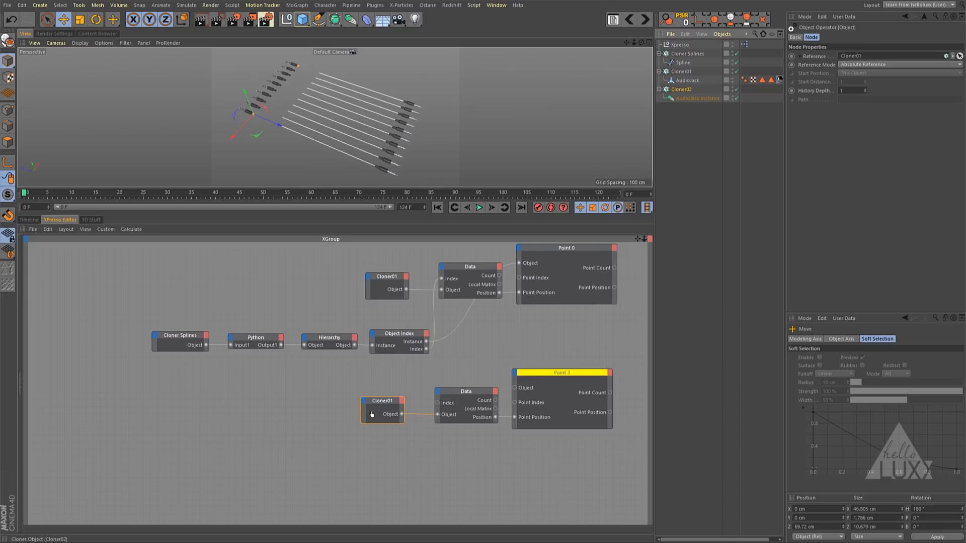
left_click_drag(372, 414, 372, 414)
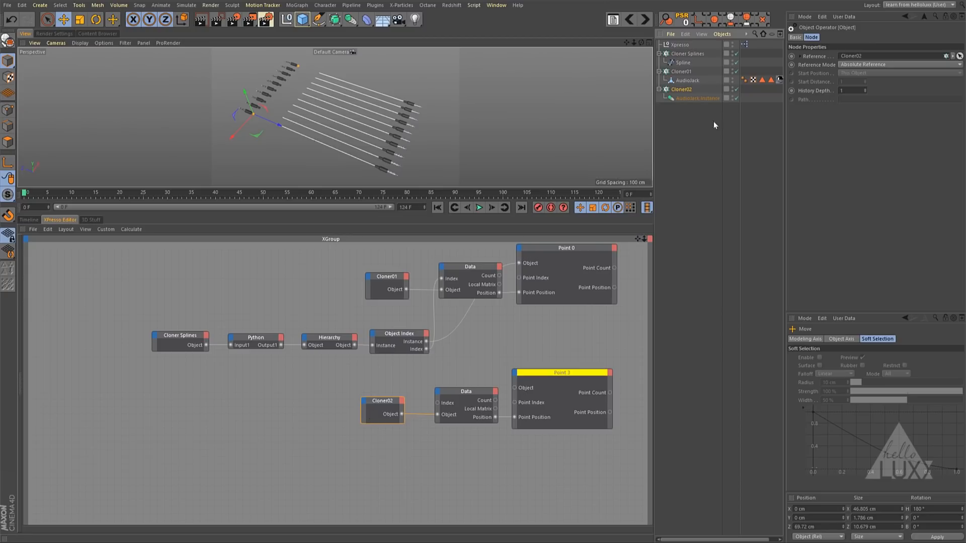
left_click(688, 90)
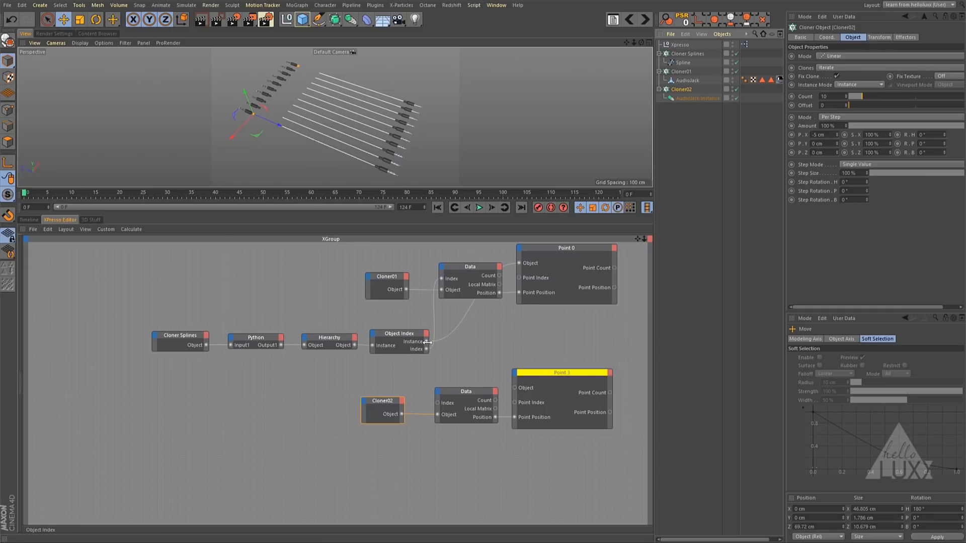
left_click_drag(509, 387, 514, 387)
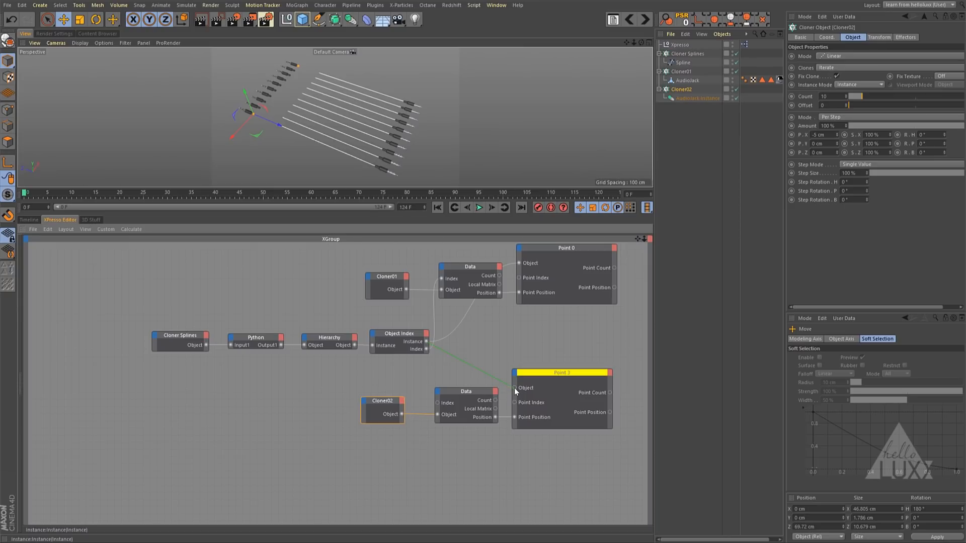
left_click_drag(514, 388, 515, 388)
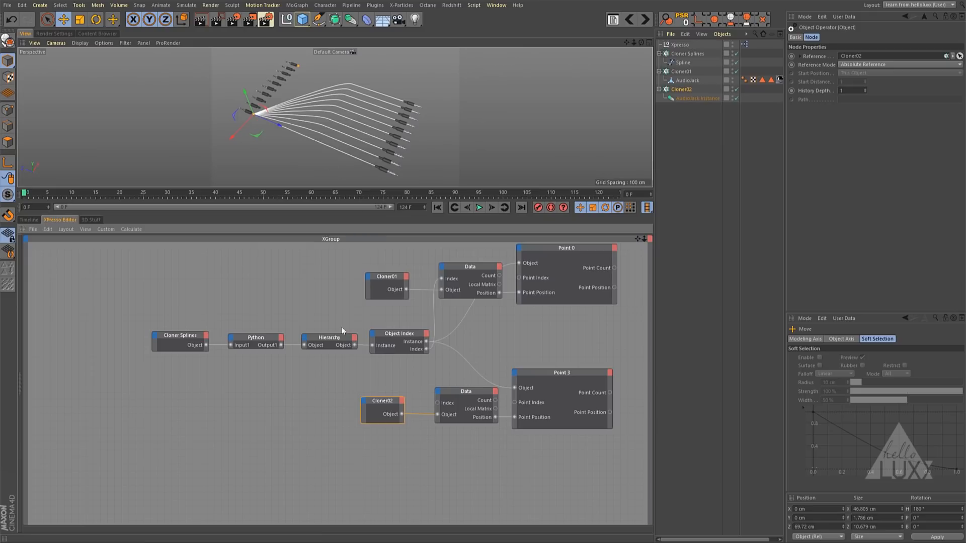
- Try several Index values on the Data node fed by Cloner02, going up to 4 and back to 0
left_click(469, 398)
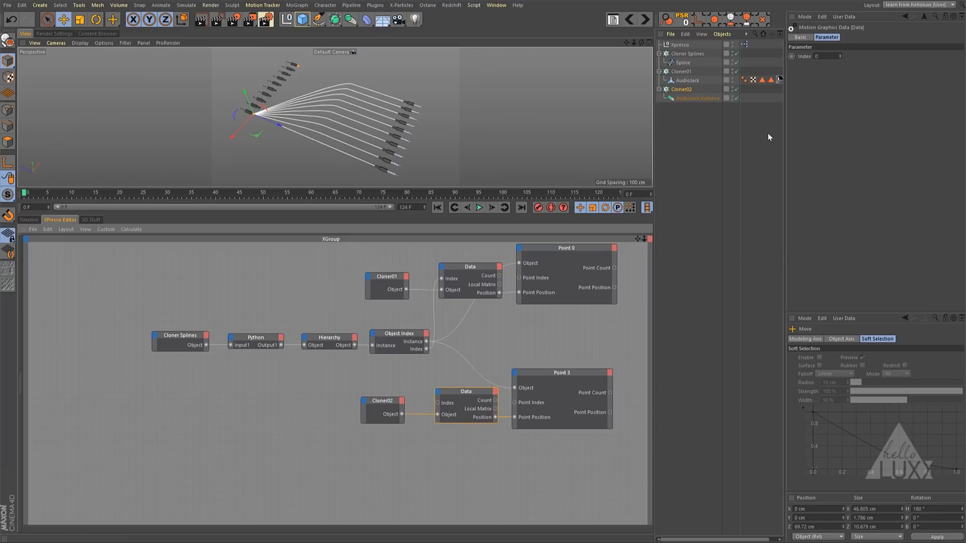
left_click(842, 54)
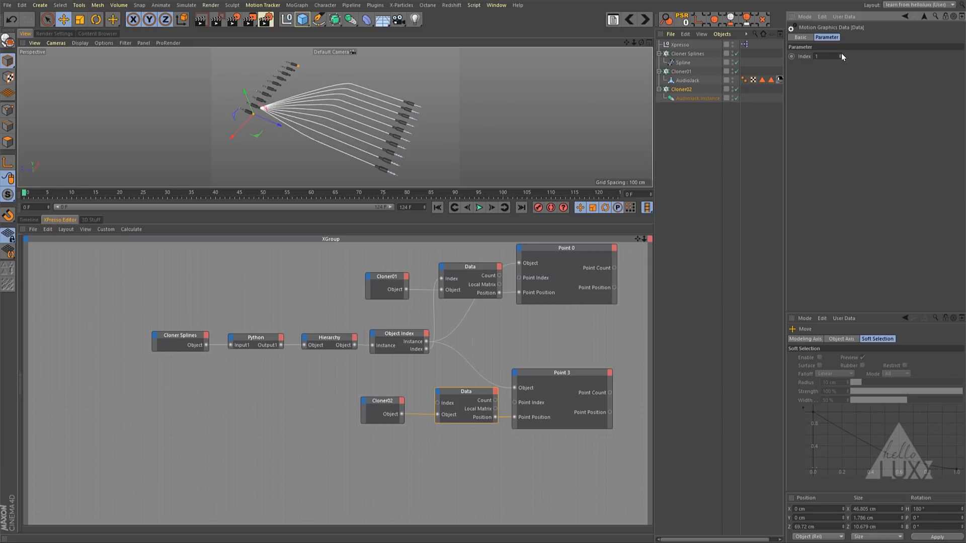
left_click(841, 54)
left_click(842, 54)
left_click(842, 53)
left_click(842, 54)
left_click(841, 54)
left_click(841, 56)
left_click(841, 57)
left_click(841, 57)
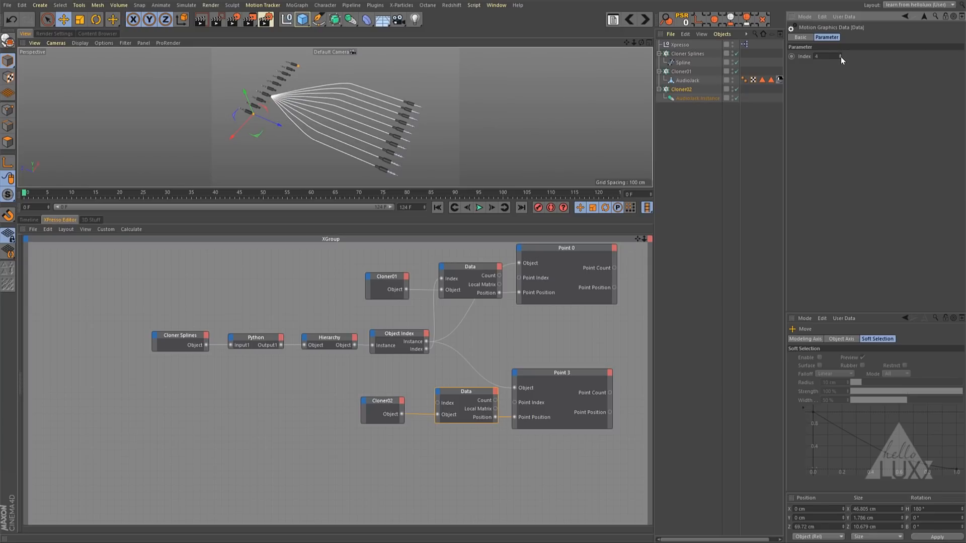
left_click(841, 57)
left_click(841, 57)
left_click(841, 57)
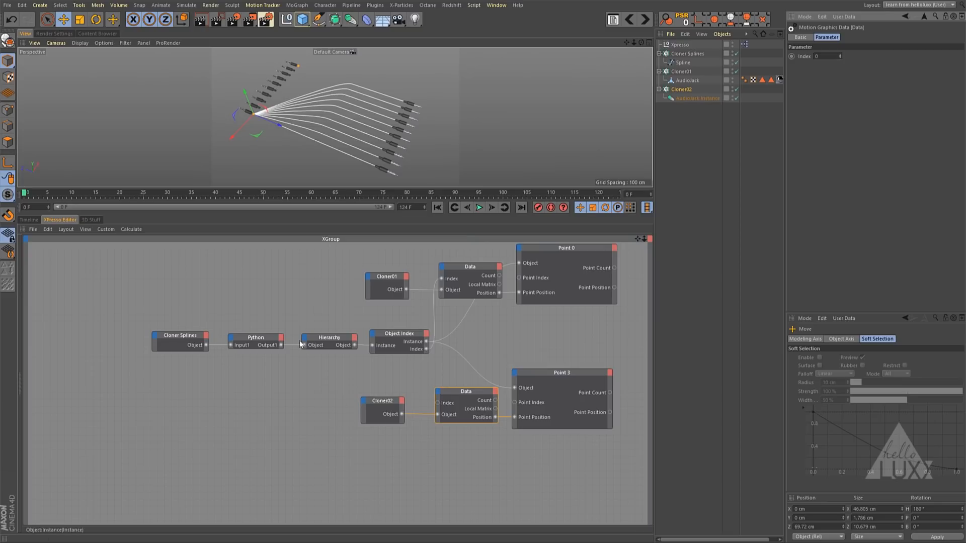
- Connect the Object Index node's Index output to the Index input of the Data node fed by Cloner02
left_click_drag(427, 349, 437, 402)
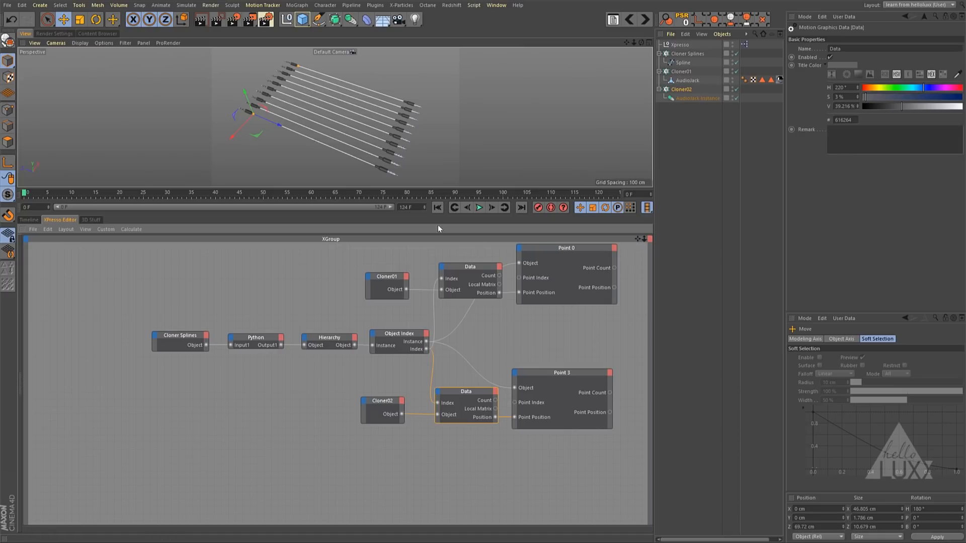
left_click_drag(447, 215, 447, 362)
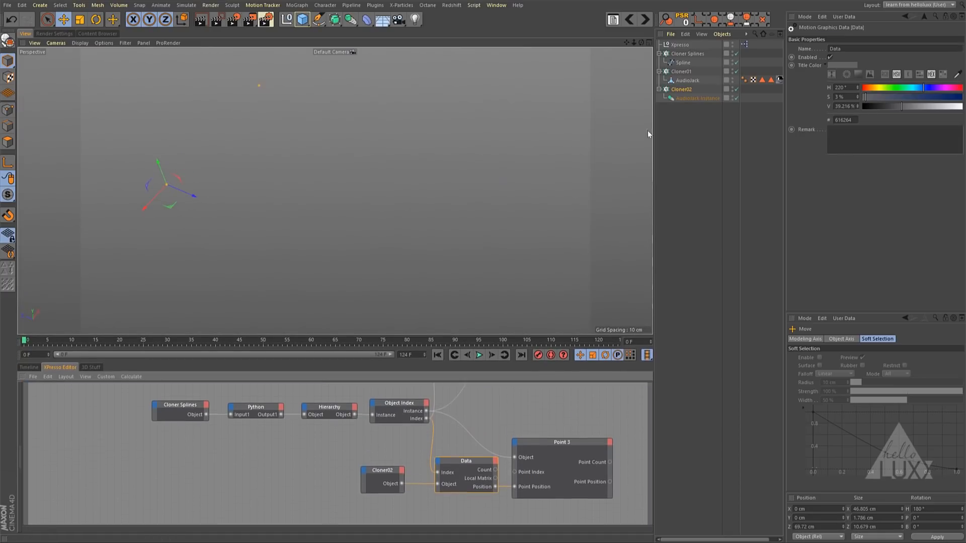
- Test the cable attachment by moving Cloner02 and Cloner01 freely, and undo both moves
left_click(677, 89)
left_click_drag(533, 262, 498, 242)
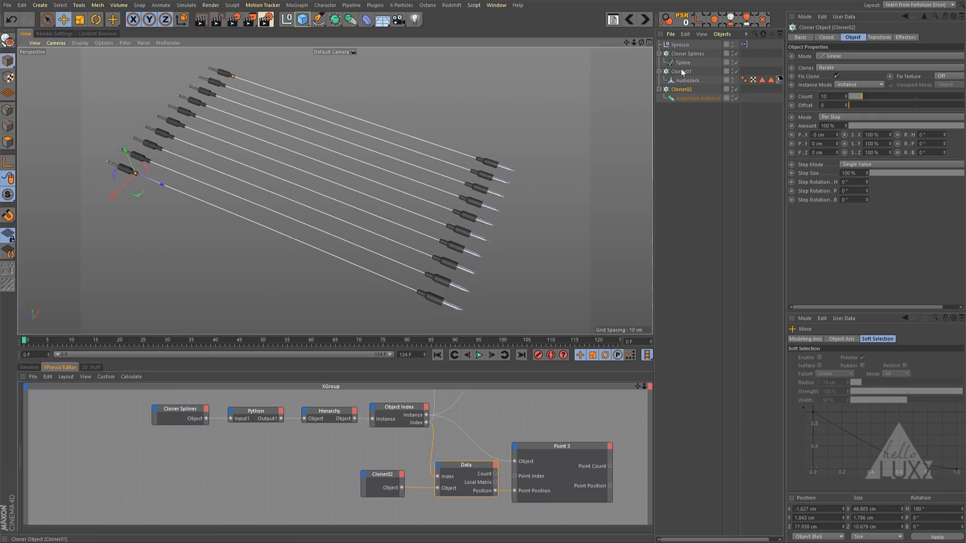
left_click(681, 71)
left_click_drag(566, 242, 634, 227)
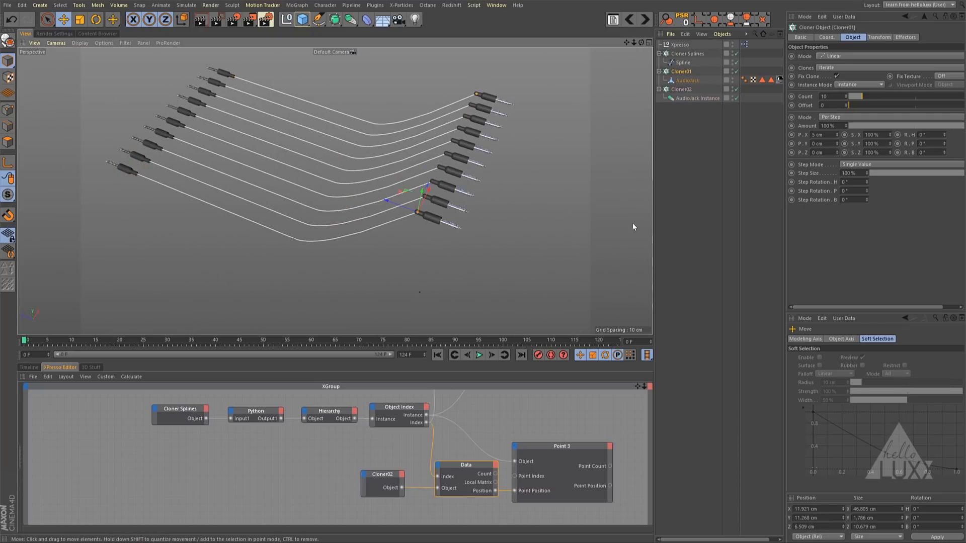
key("ctrl+z")
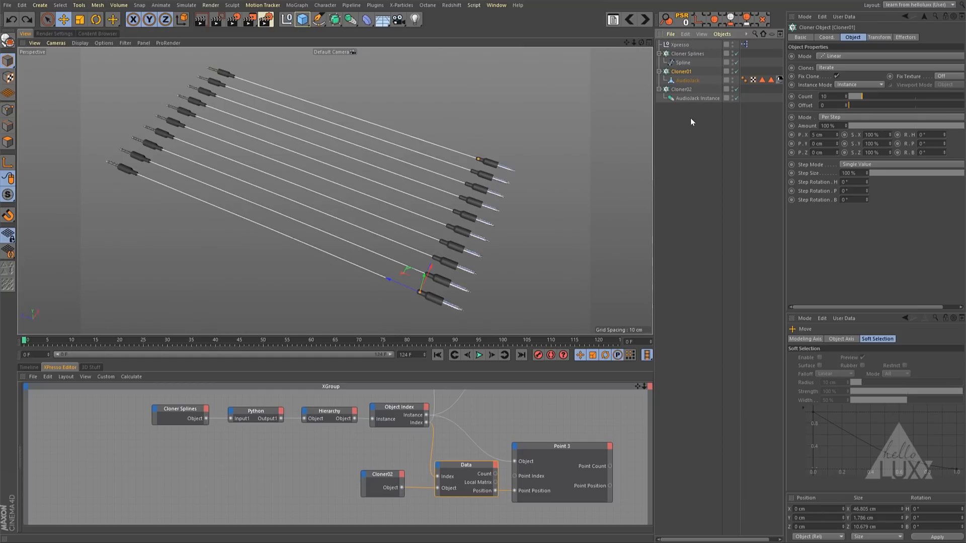
key("ctrl+z")
key("ctrl+z")
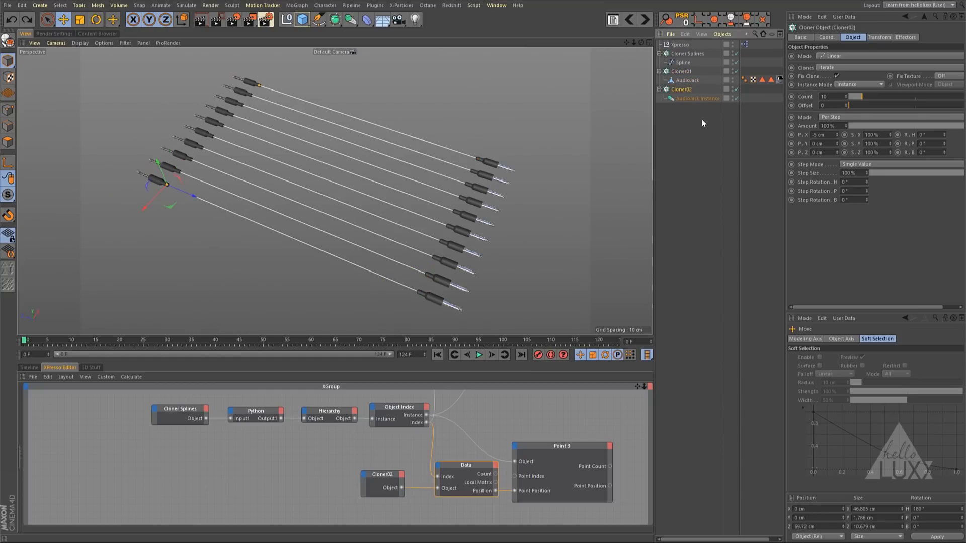
left_click(701, 119)
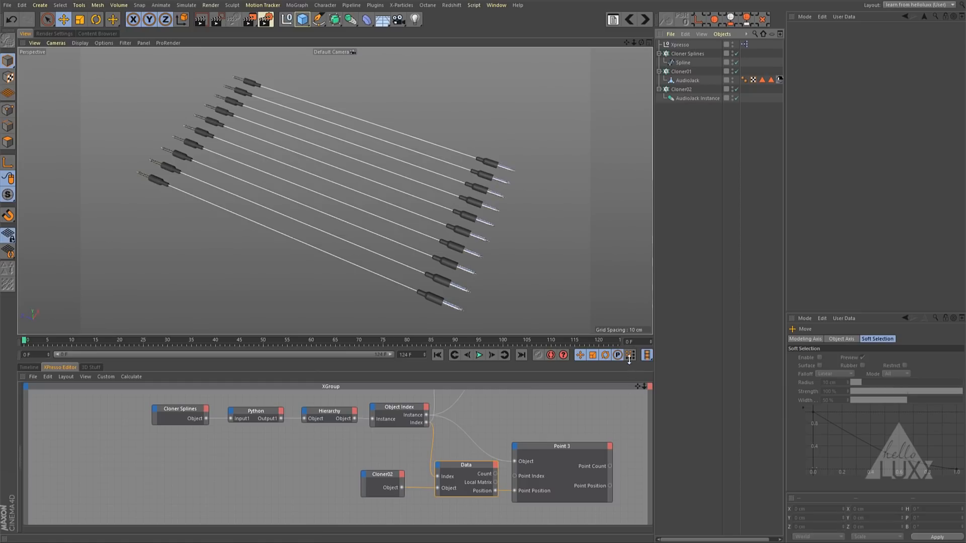
- Collapse the hierarchies of Cloner02, Cloner01 and Cloner Splines in the object list
left_click_drag(627, 336, 618, 184)
left_click_drag(636, 234, 572, 248)
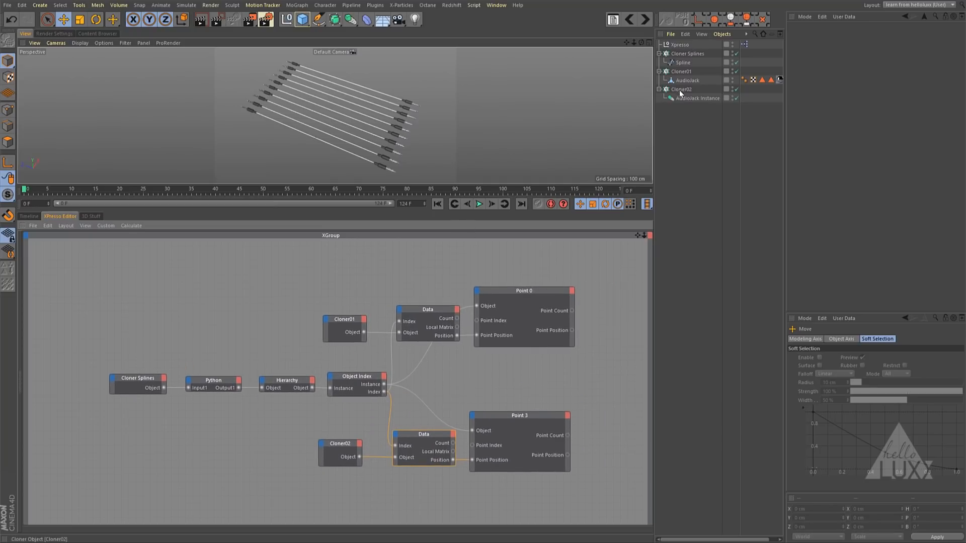
left_click(659, 89)
left_click(659, 71)
left_click(659, 54)
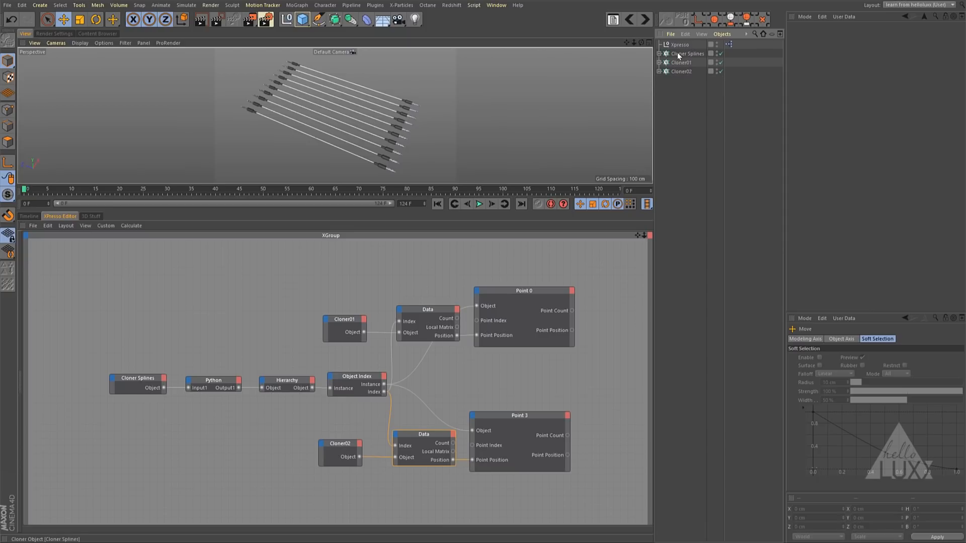
- Add a Count output port to the Cloner Splines node
left_click(164, 378)
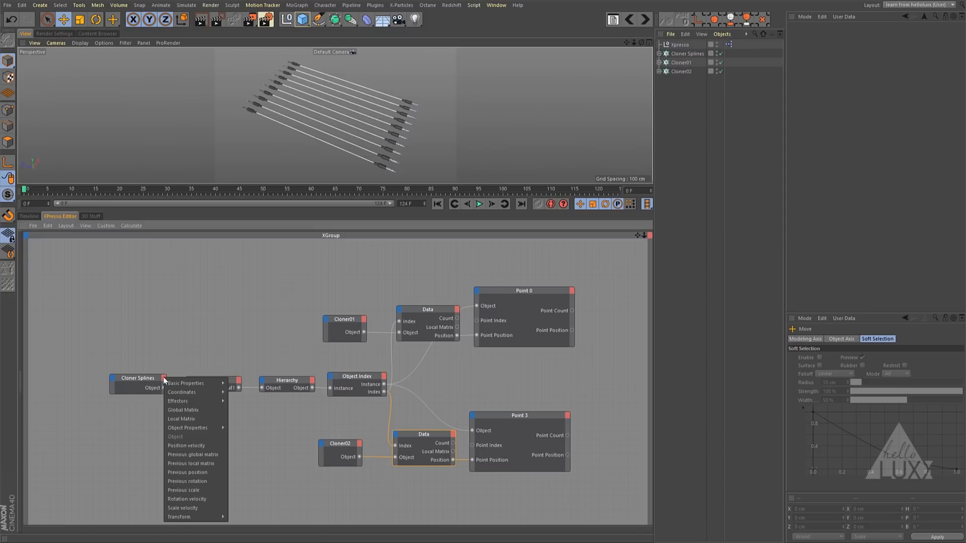
mouse_move(190, 427)
left_click(239, 446)
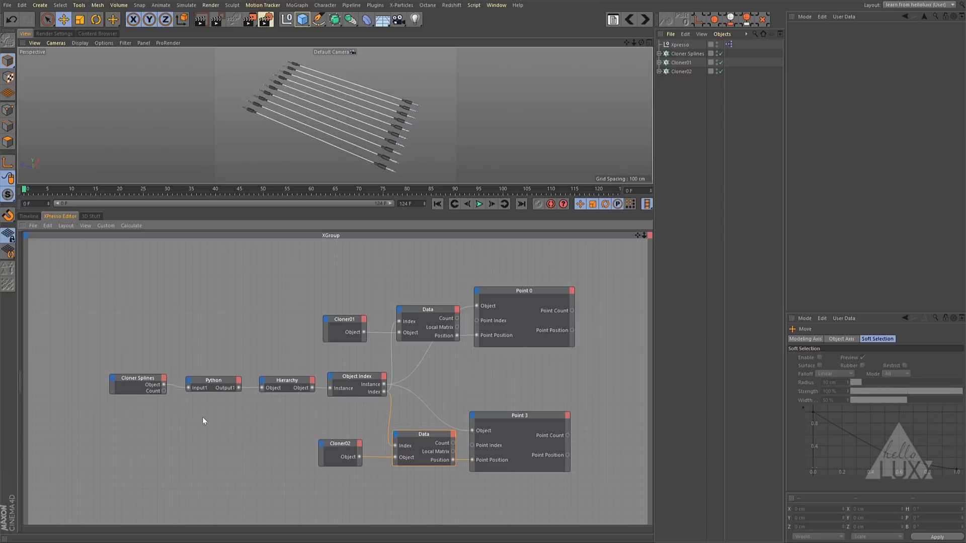
- Connect the Cloner Splines node's Count output to new Count inputs on the Cloner01 and Cloner02 nodes
left_click_drag(138, 377, 325, 318)
left_click_drag(345, 368, 346, 381)
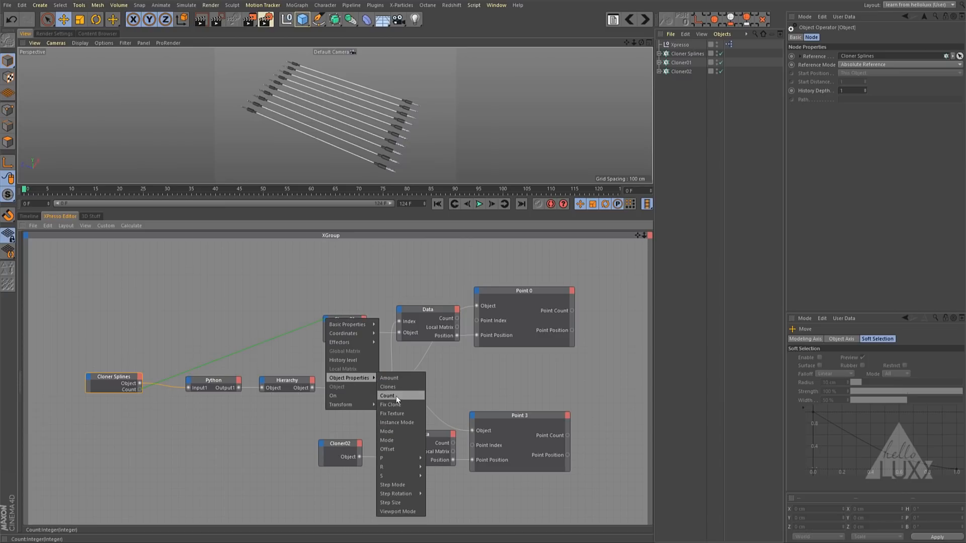
left_click_drag(396, 397, 397, 396)
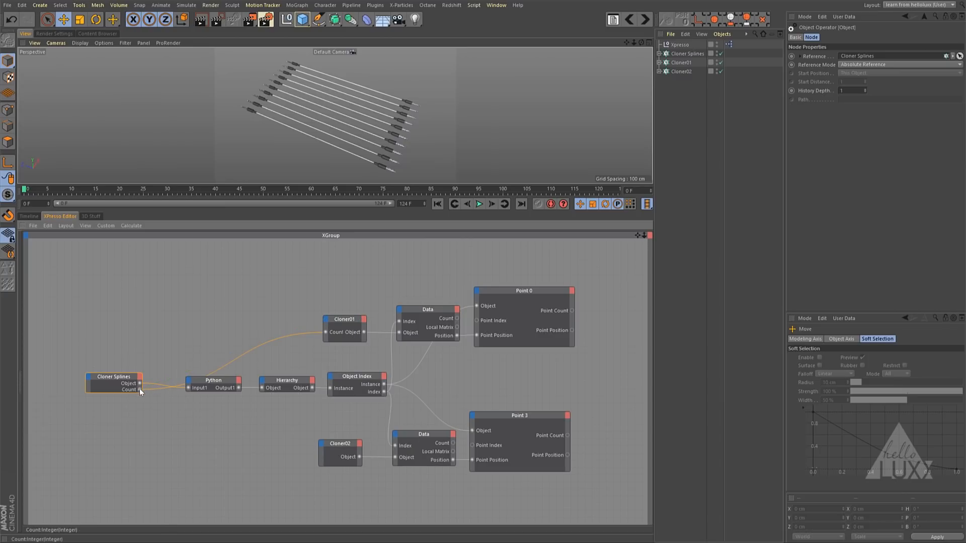
left_click_drag(139, 389, 389, 502)
left_click_drag(390, 469, 390, 469)
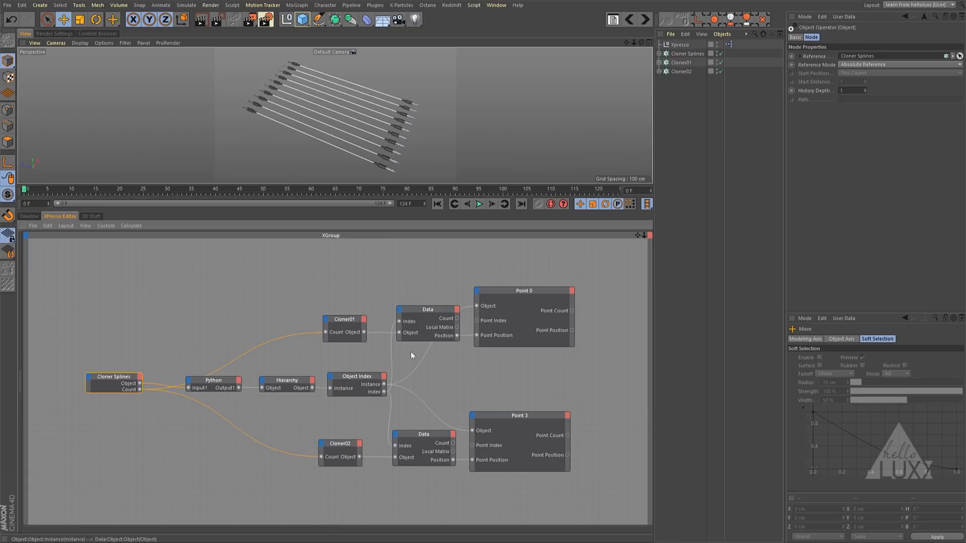
- Set the clone count of Cloner Splines to 20 and enlarge the viewport to see all the cables
left_click(687, 54)
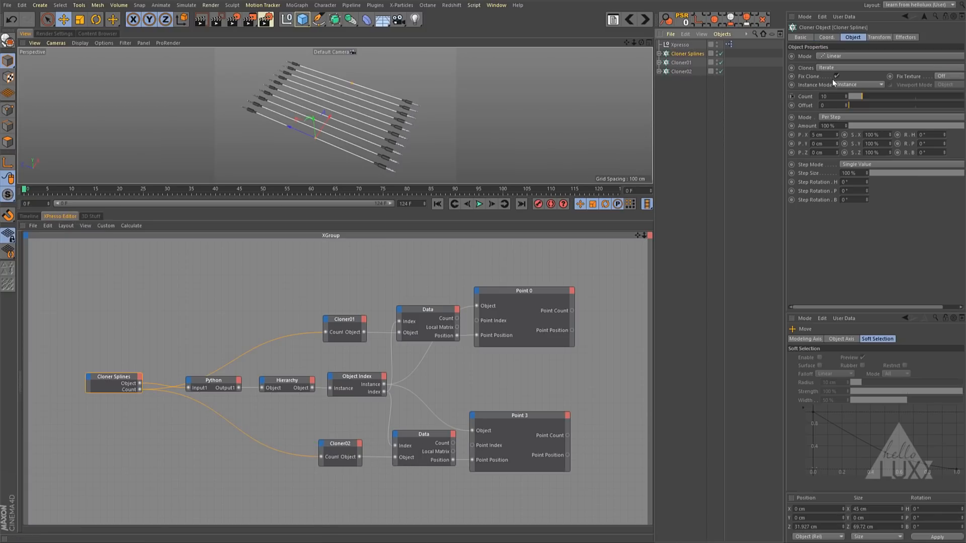
mouse_move(862, 96)
left_mouse_down()
mouse_move(928, 96)
mouse_move(856, 97)
mouse_move(920, 94)
mouse_move(873, 98)
left_mouse_up()
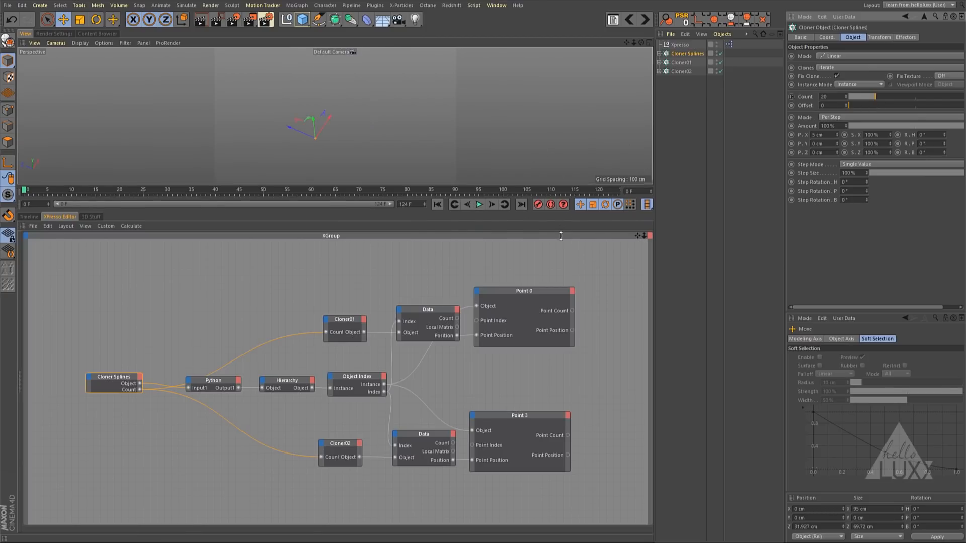
left_click_drag(561, 211, 547, 322)
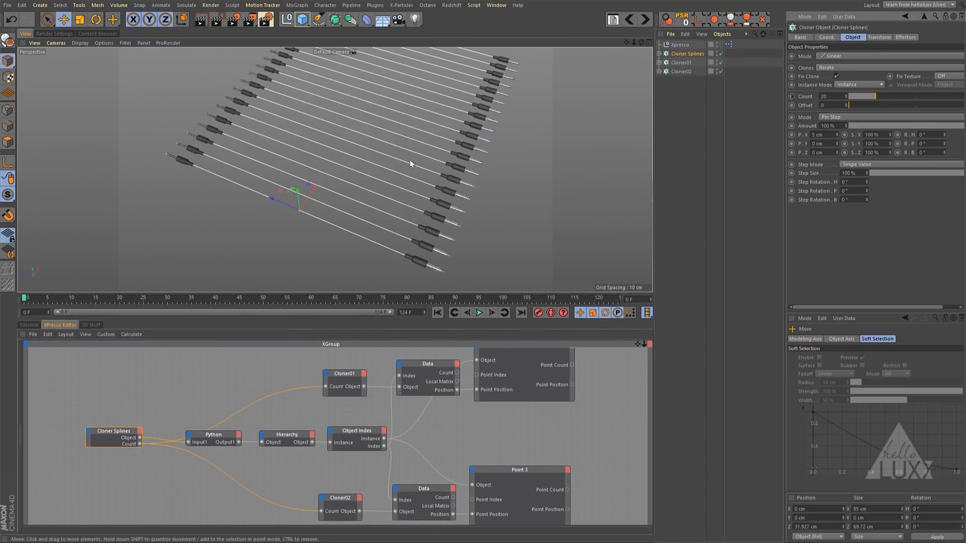
left_click_drag(403, 140, 353, 141, "alt")
right_click_drag(391, 136, 379, 134, "alt")
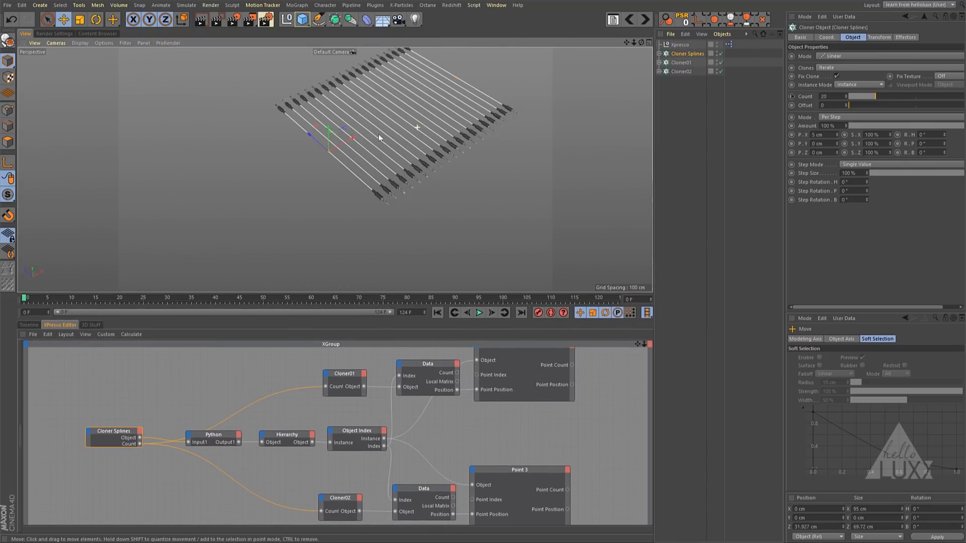
middle_click_drag(379, 134, 349, 172, "alt")
left_click_drag(349, 174, 385, 175, "alt")
middle_click_drag(378, 151, 351, 171, "alt")
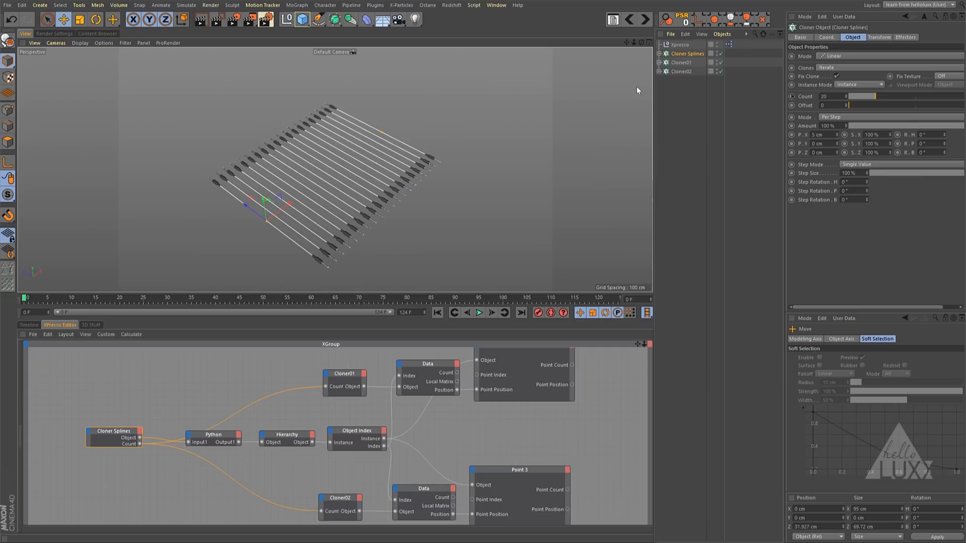
- Move Cloner02 upward and away from Cloner01, to about Y 36.58 cm and Z 97.085 cm
left_click(679, 72)
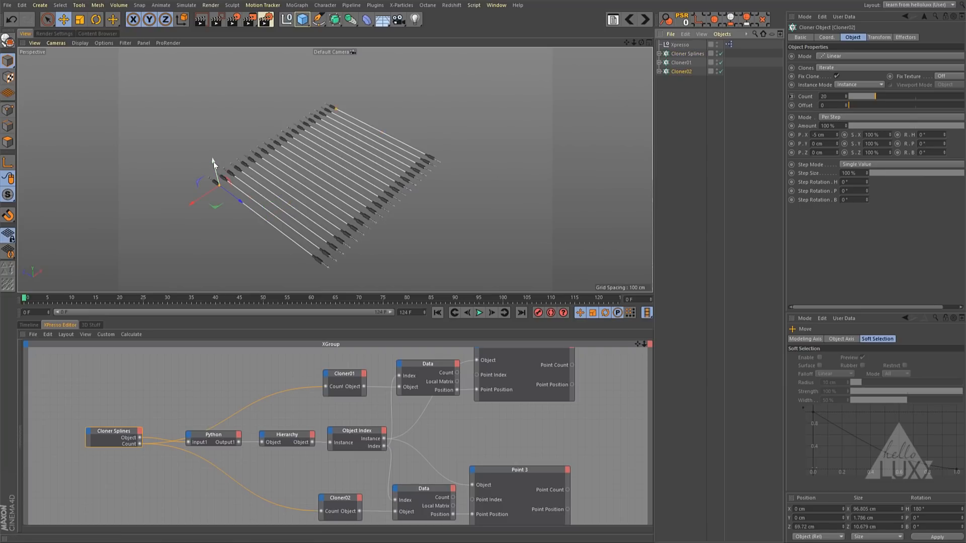
left_click_drag(213, 161, 208, 108)
left_click_drag(224, 146, 151, 181)
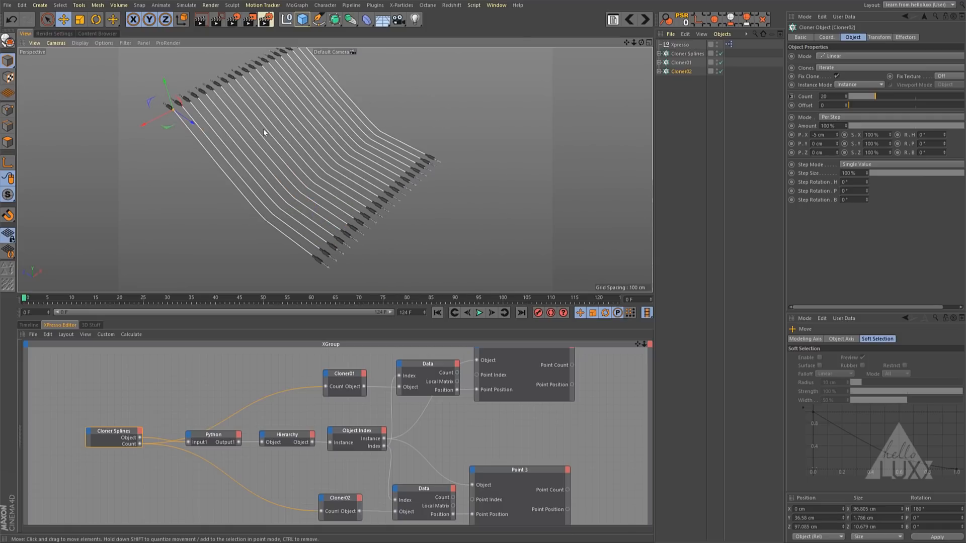
- Examine how the cables leave the jacks and bend between Cloner02 and Cloner01 from several angles
left_click_drag(264, 129, 202, 134, "alt")
right_click_drag(202, 134, 327, 120, "alt")
middle_click_drag(327, 119, 332, 122, "alt")
right_click_drag(331, 122, 198, 144, "alt")
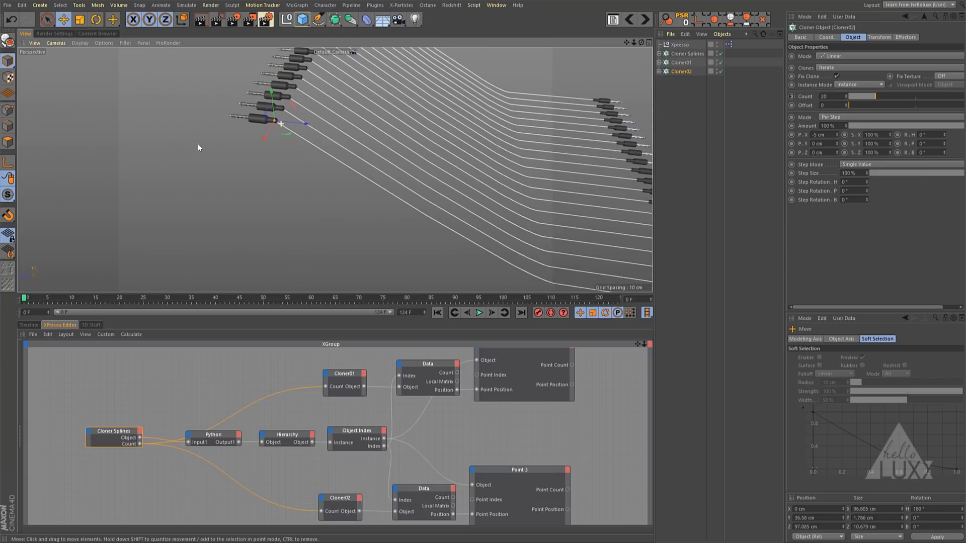
left_click_drag(198, 143, 264, 135, "alt")
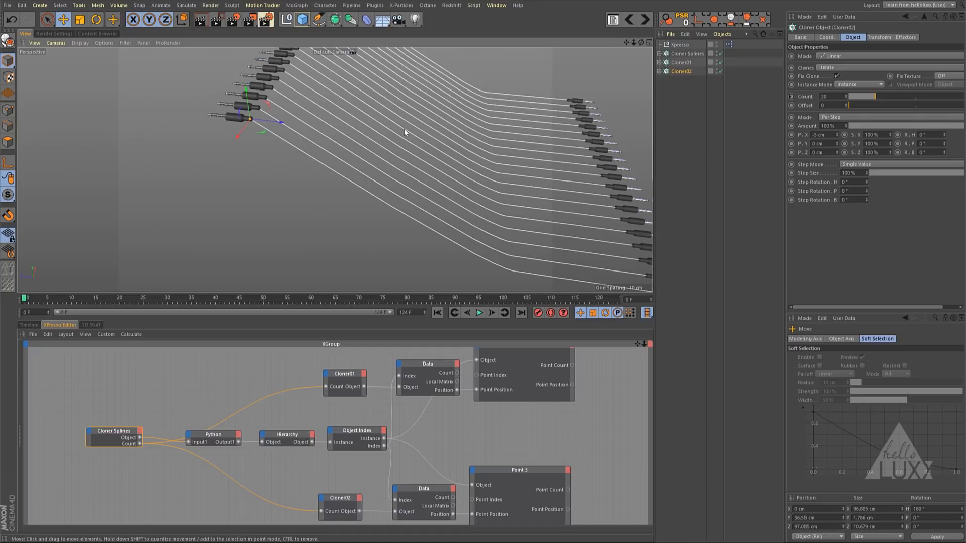
scroll(282, 121, "up", 5)
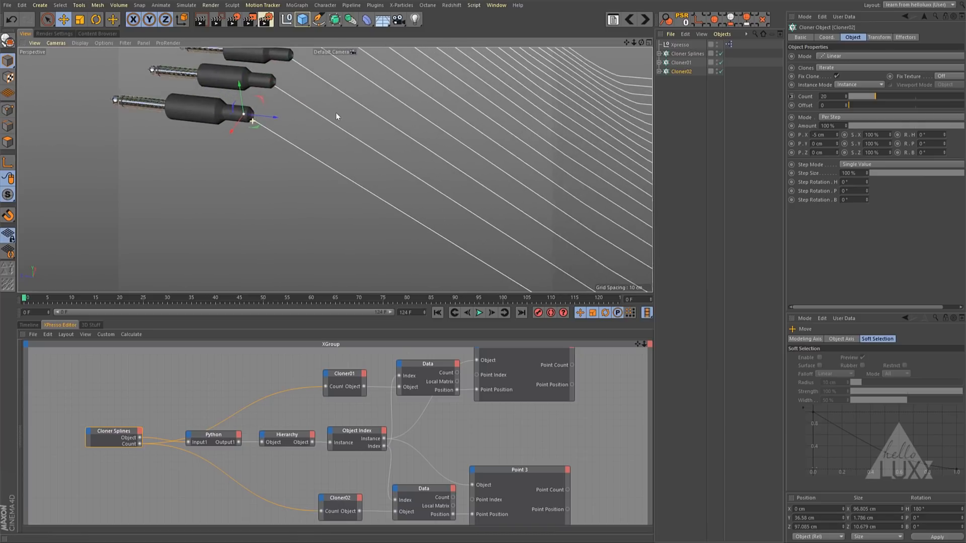
scroll(282, 123, "down", 5)
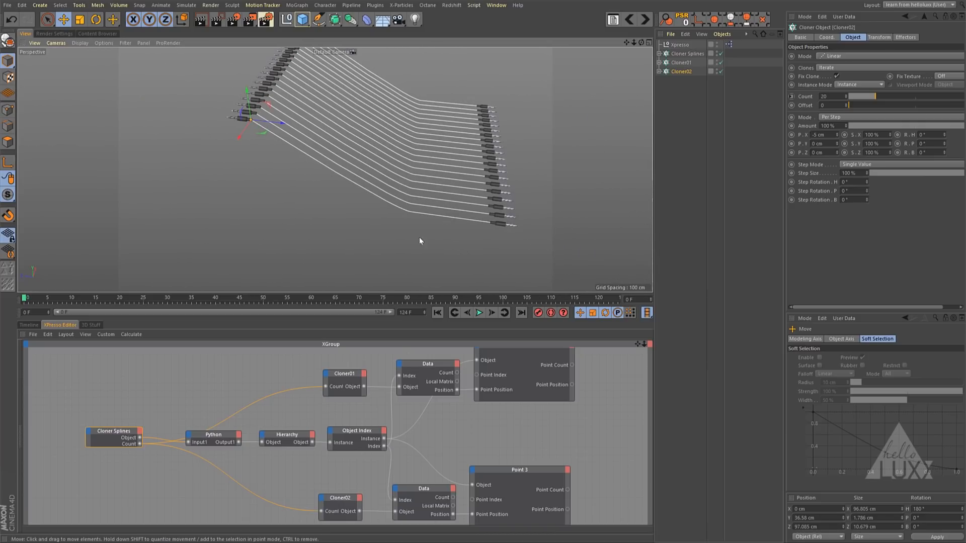
- Enlarge the XPresso Editor and move the Cloner02, Data and Point 3 nodes down to make room between the two branches
left_click_drag(496, 320, 497, 172)
left_click_drag(558, 502, 362, 397)
left_click_drag(532, 406, 536, 466)
left_click(539, 441)
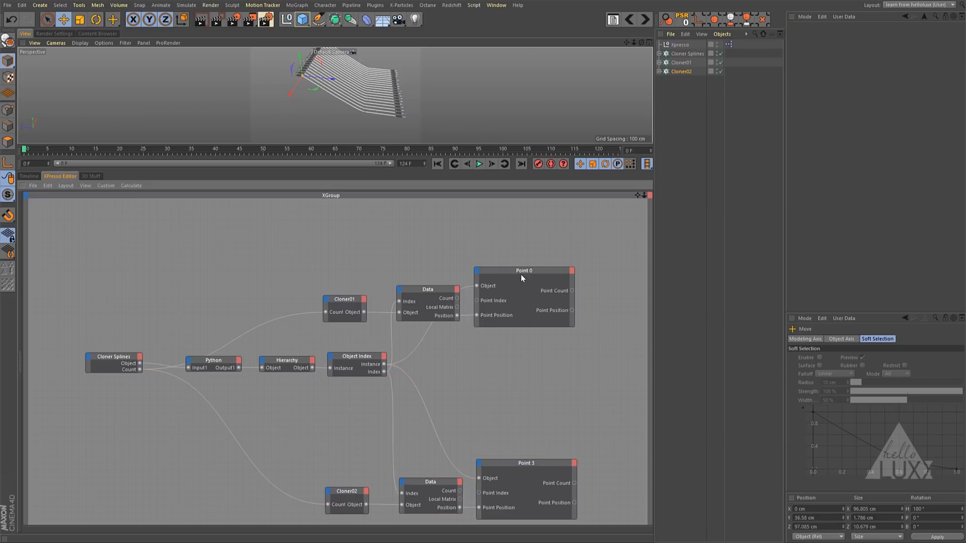
- Duplicate the Point 0 node just below the original and rename the copy Point 1
left_click(524, 271)
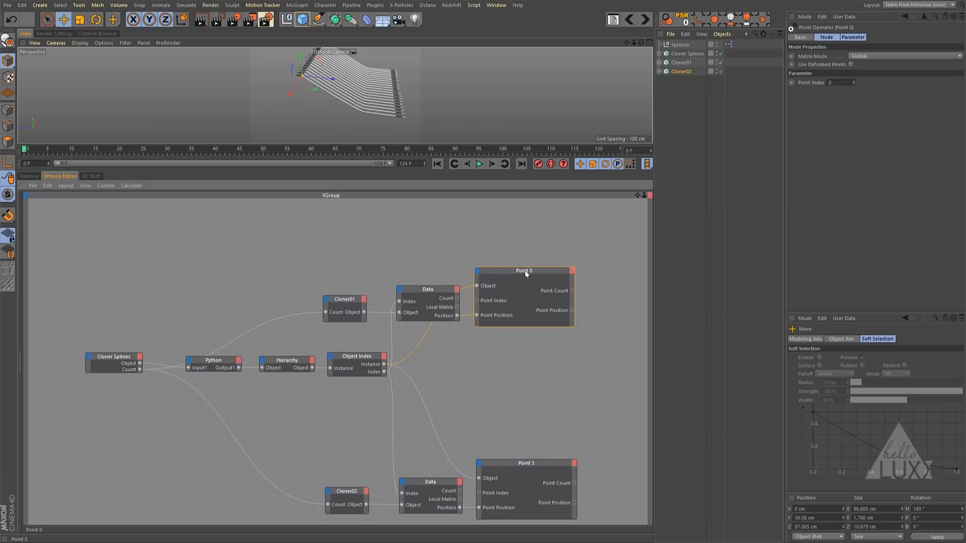
left_click_drag(524, 270, 521, 341, "ctrl")
left_click(810, 36)
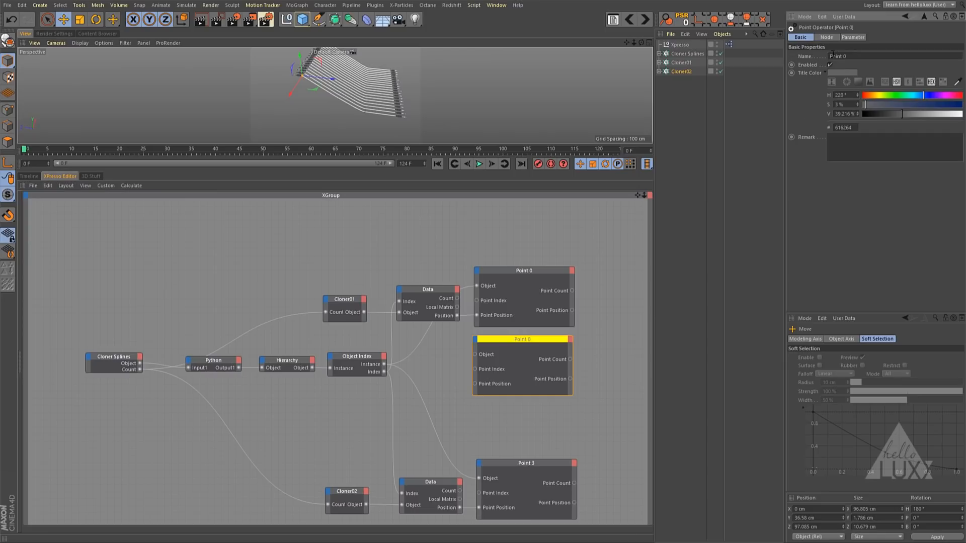
double_click(846, 56)
left_click(856, 37)
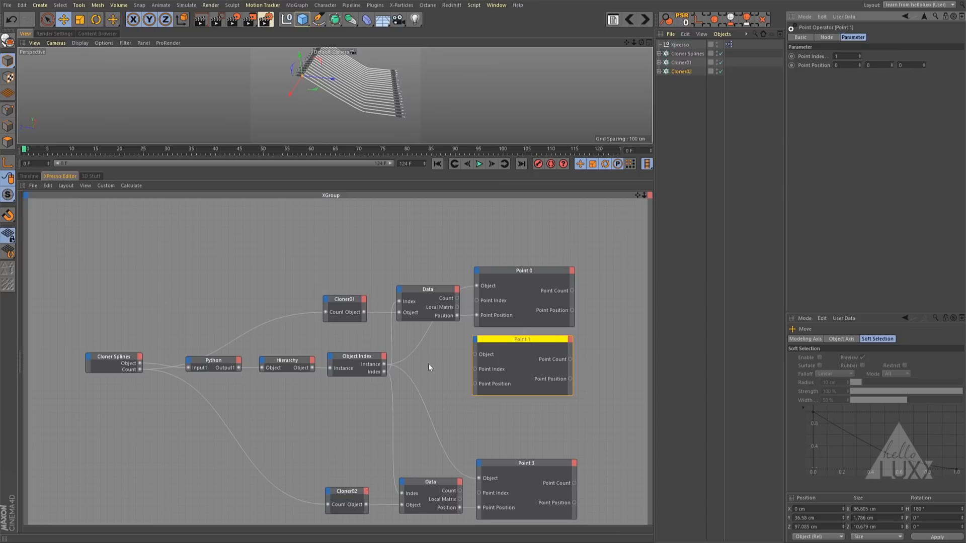
- Connect the Object Index node's Instance output to Point 1's Object input and move Point 1 farther from the Object Index node
left_click_drag(385, 364, 475, 356)
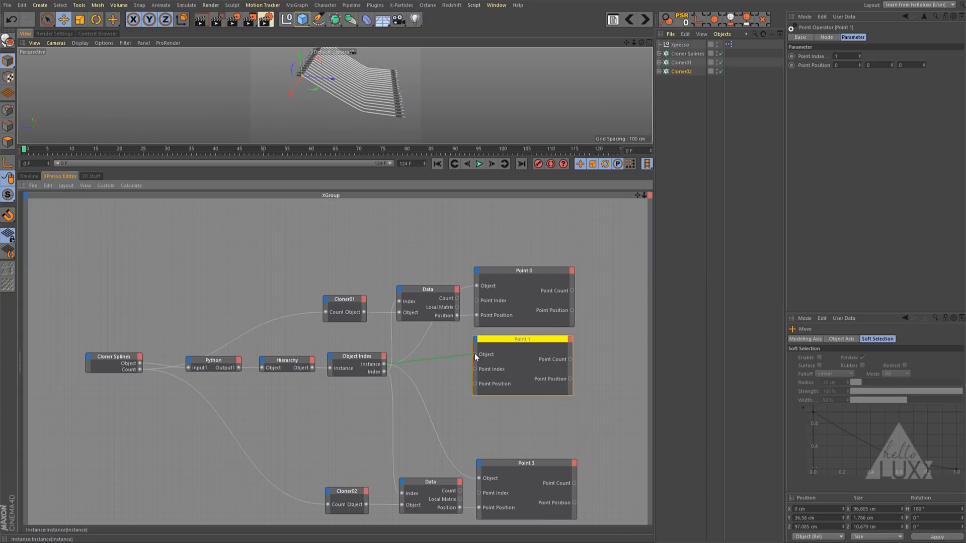
left_click_drag(475, 354, 581, 347)
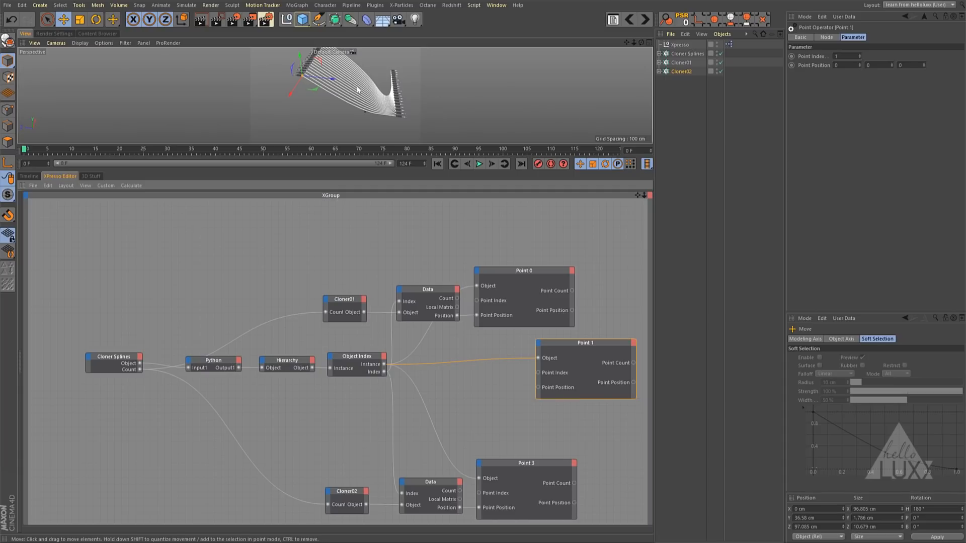
- Examine how the cables bend between the two cloners in an enlarged viewport, using the front, right and perspective views
key("F4")
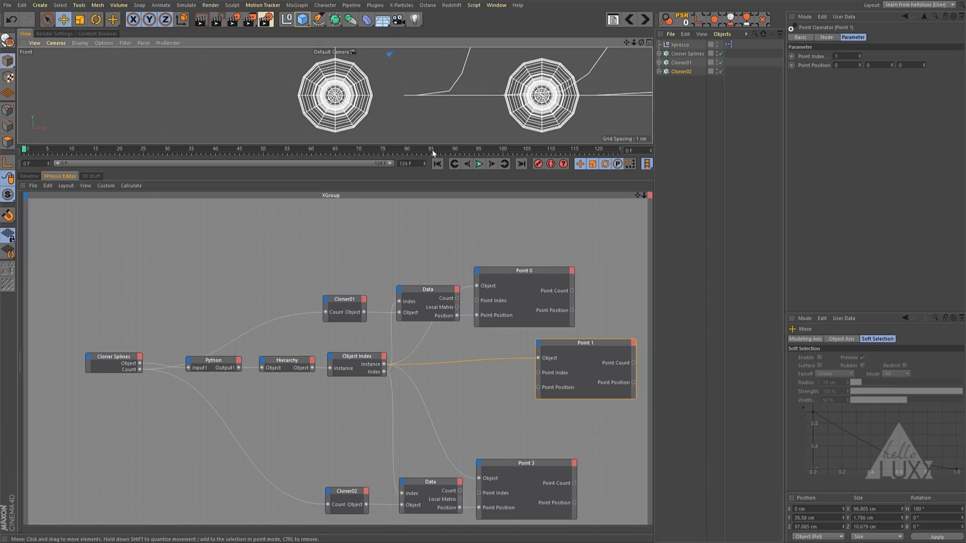
left_click_drag(438, 175, 434, 387)
key("h")
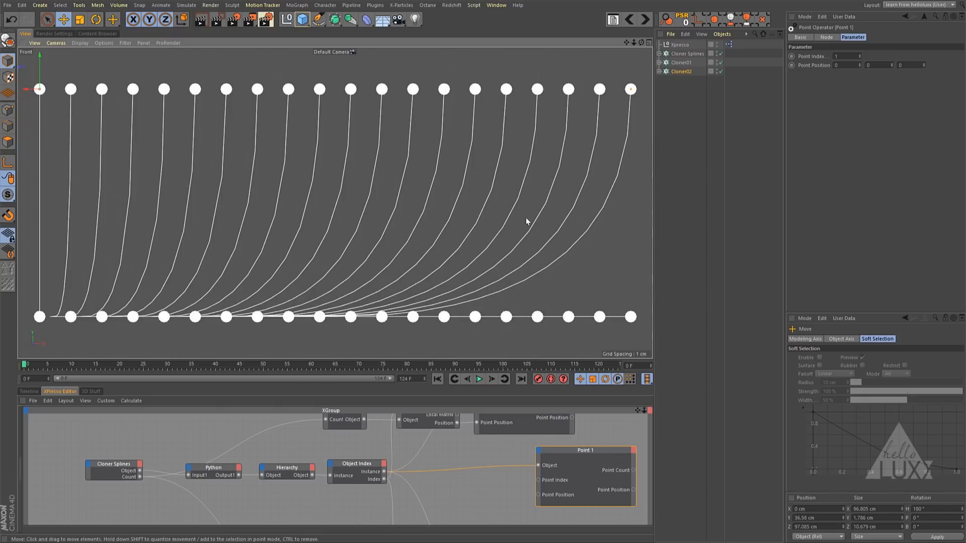
key("F3")
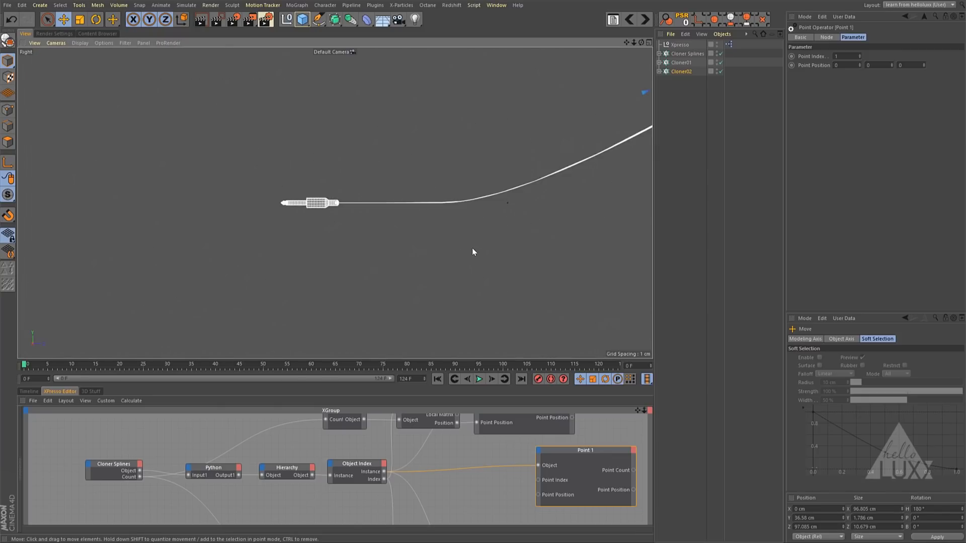
middle_click_drag(545, 223, 385, 243, "alt")
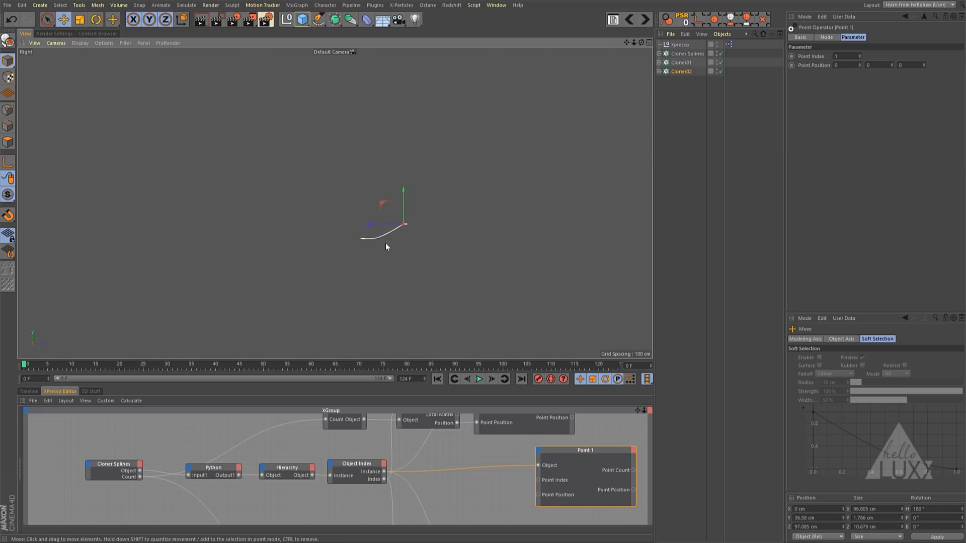
right_click_drag(373, 244, 442, 233, "alt")
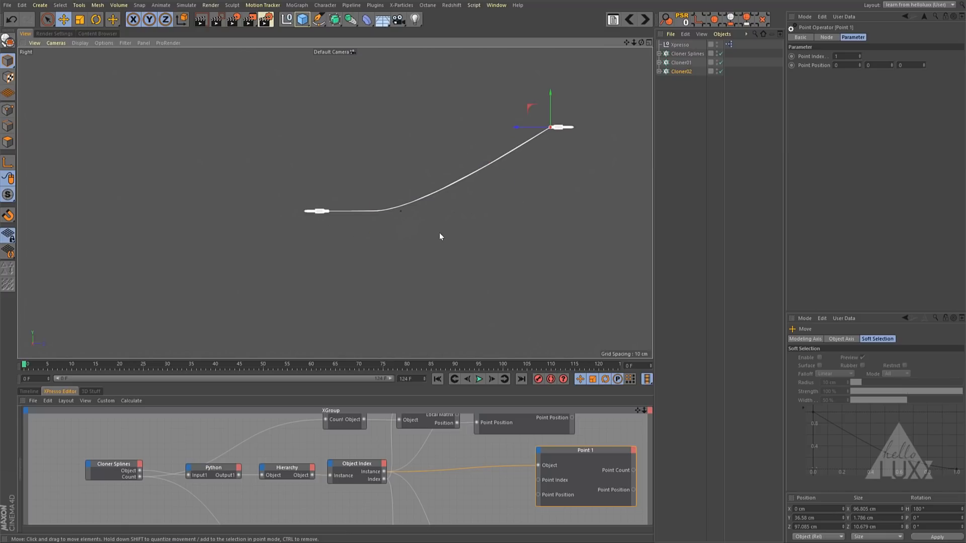
key("F1")
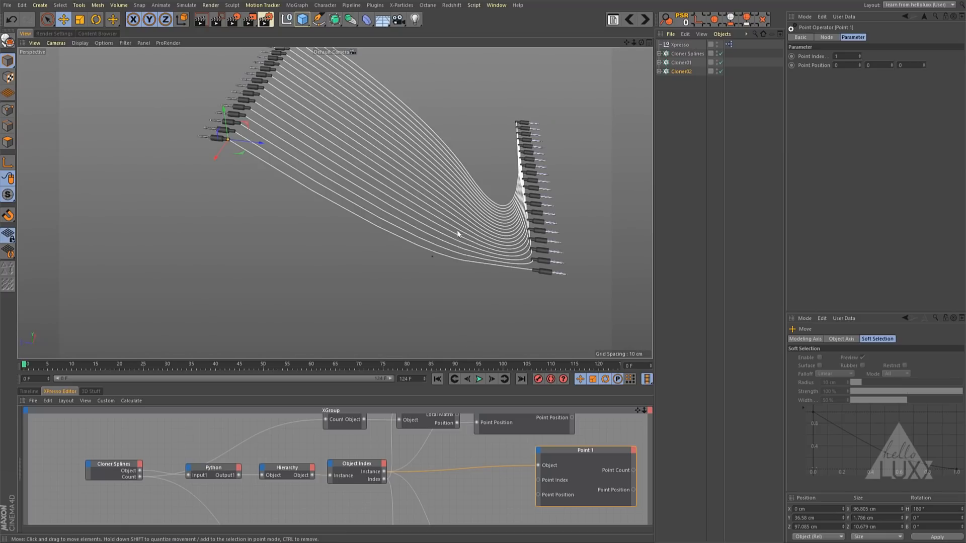
left_click_drag(457, 233, 477, 190, "alt")
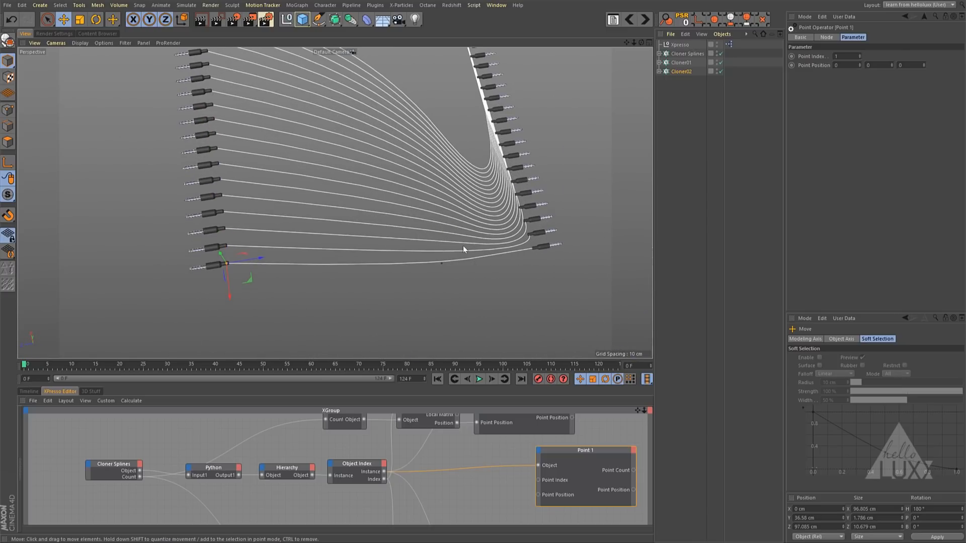
left_click_drag(462, 248, 485, 220, "alt")
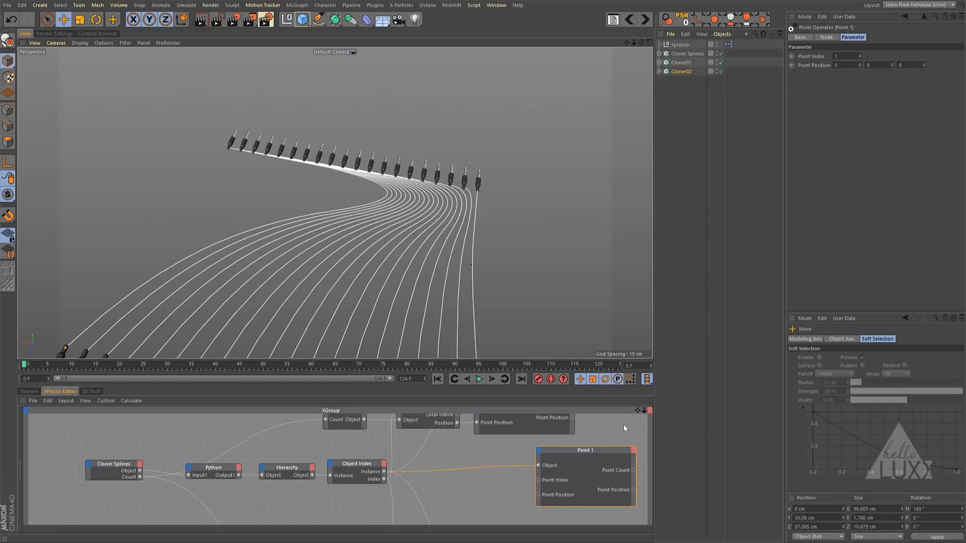
- Enlarge the XPresso Editor and spread the Cloner01 and Data nodes apart from Point 0 and Point 1 to make room between them
left_click_drag(612, 391, 604, 272)
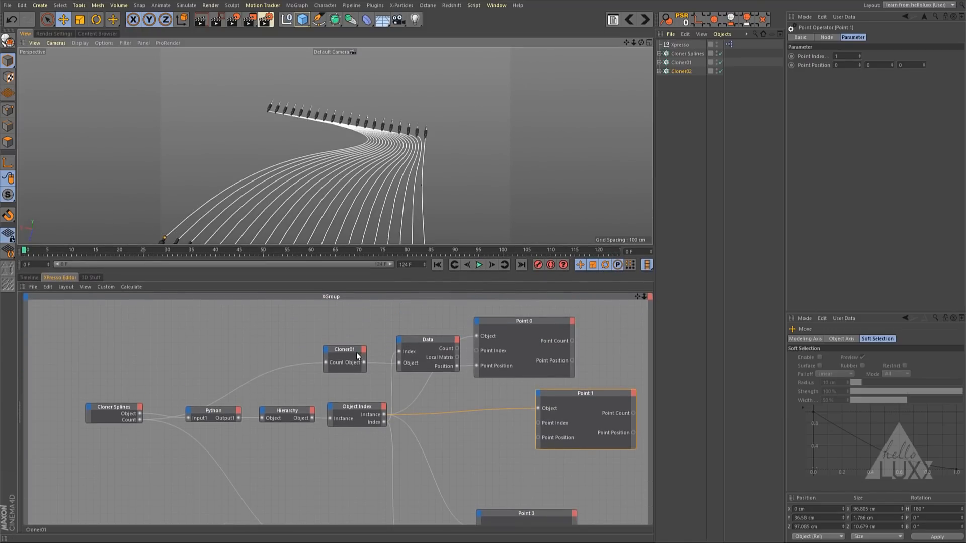
left_click_drag(518, 321, 546, 321)
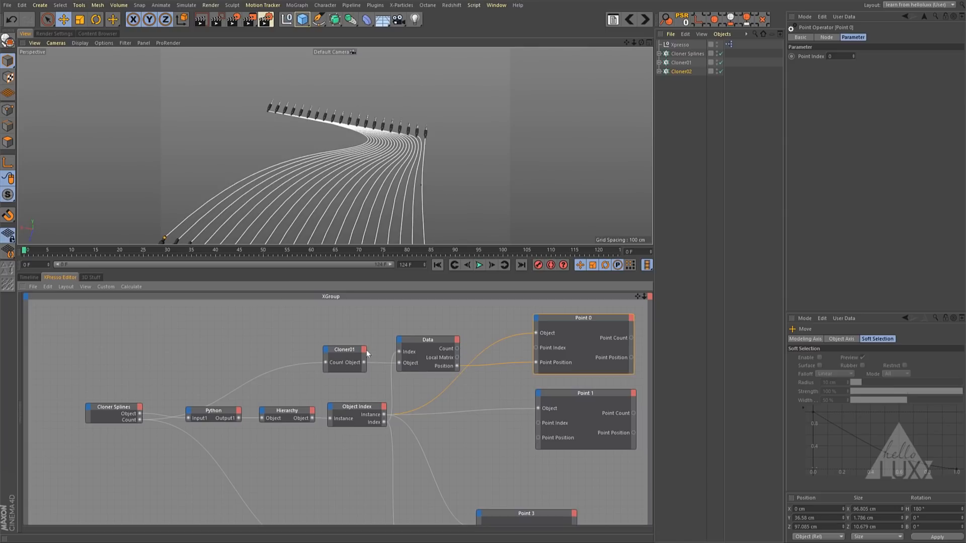
left_click_drag(303, 318, 383, 335)
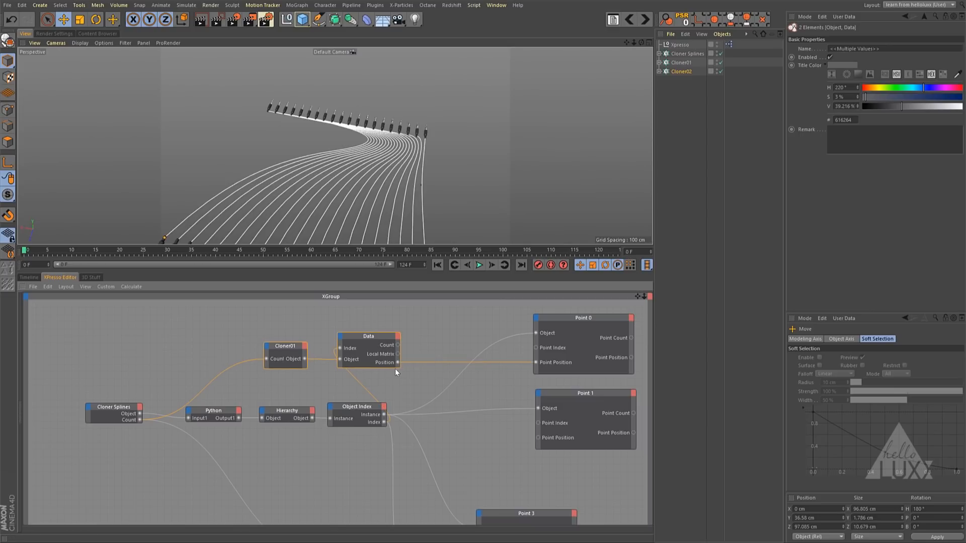
left_click_drag(512, 310, 609, 397)
left_click(543, 373)
left_click_drag(605, 322, 612, 319)
left_click(451, 378)
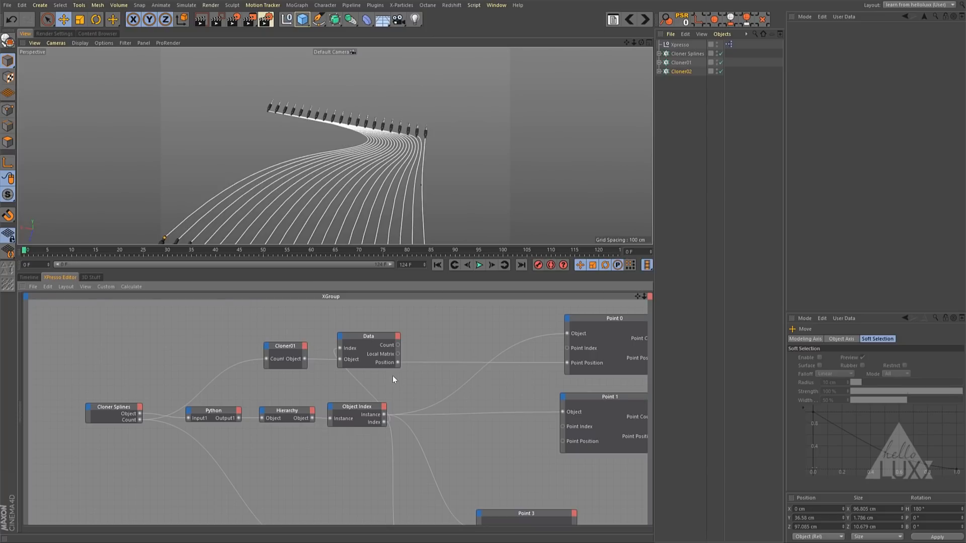
- Add a Vector2Reals node beside the upper Data node and feed the Data node's Position into its Input
right_click(393, 376)
mouse_move(418, 385)
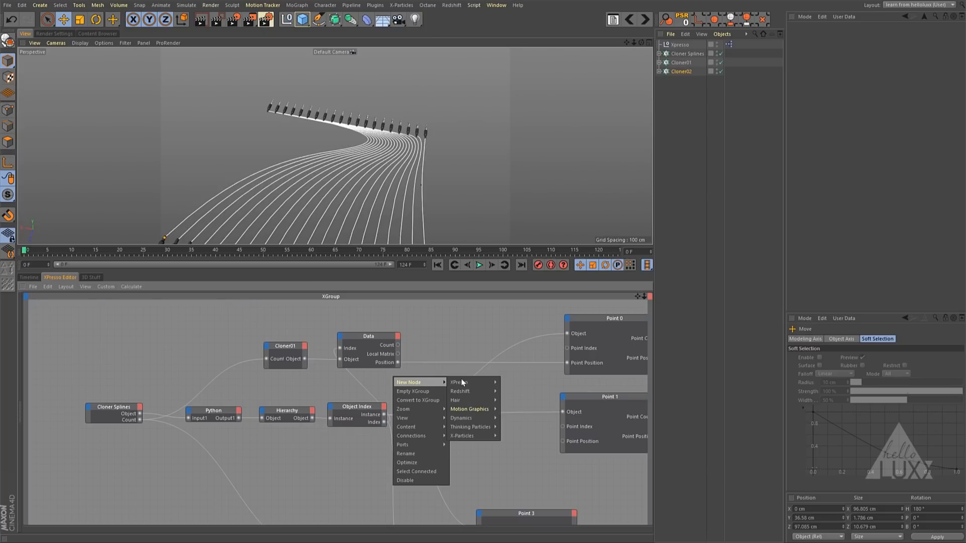
mouse_move(463, 382)
mouse_move(511, 392)
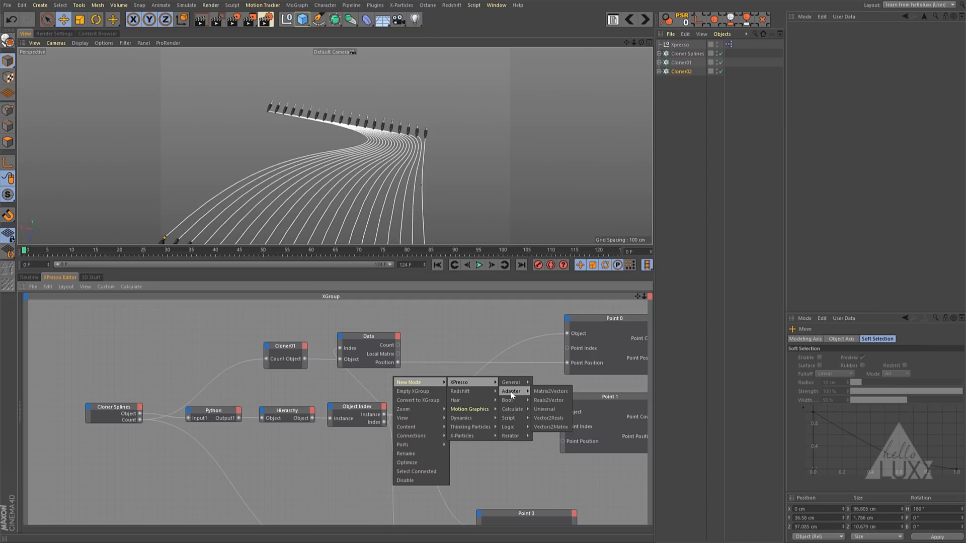
left_click(545, 418)
left_click_drag(385, 361, 421, 386)
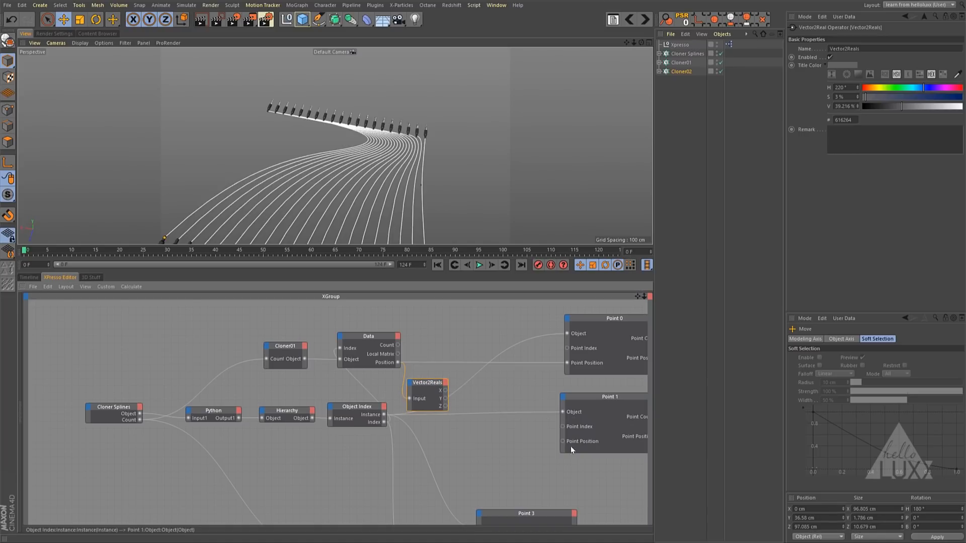
- Add a Reals2Vector node, connect its Output to Point 1's Point Position and link X and Y from Vector2Reals
right_click(498, 382)
mouse_move(519, 388)
mouse_move(569, 388)
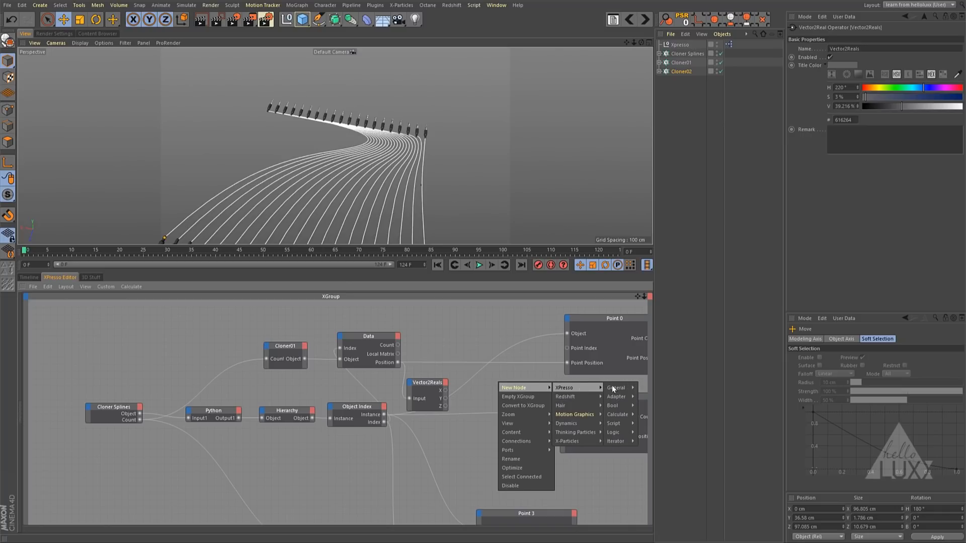
mouse_move(619, 414)
mouse_move(618, 397)
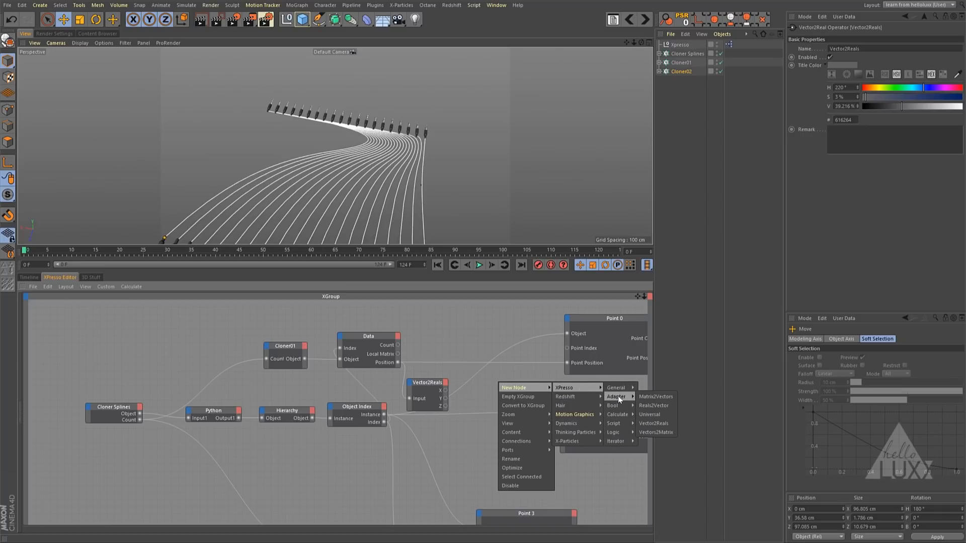
left_click(649, 406)
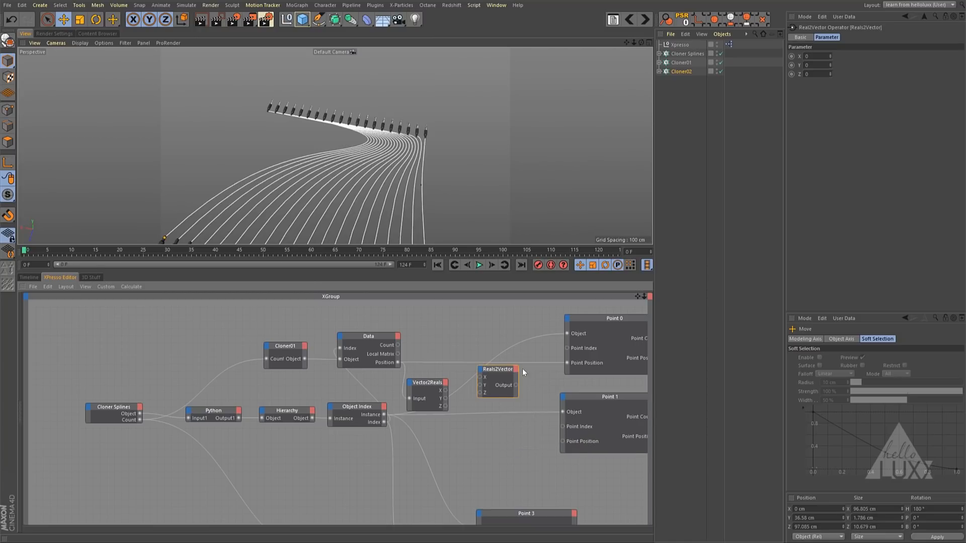
left_click_drag(529, 385, 527, 387)
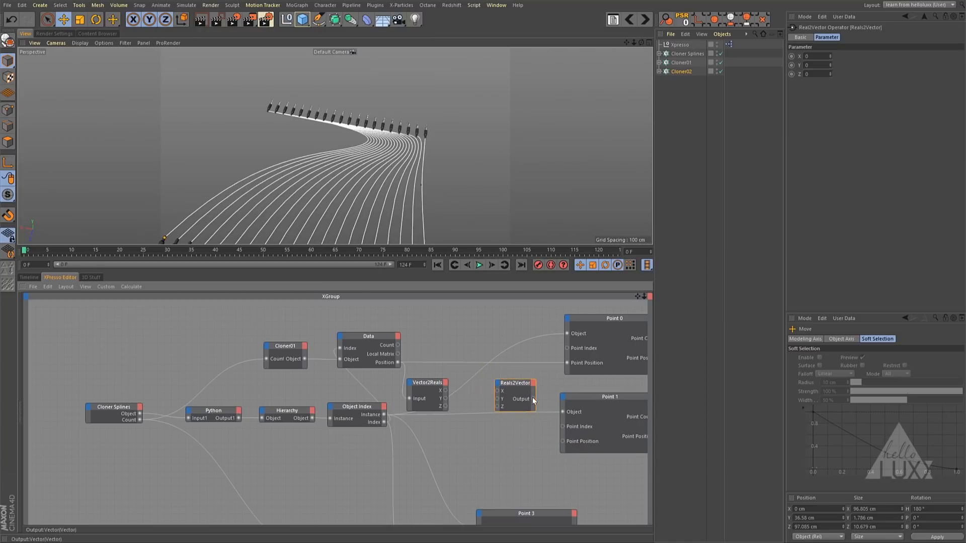
left_click_drag(564, 443, 563, 443)
left_click_drag(445, 391, 532, 382)
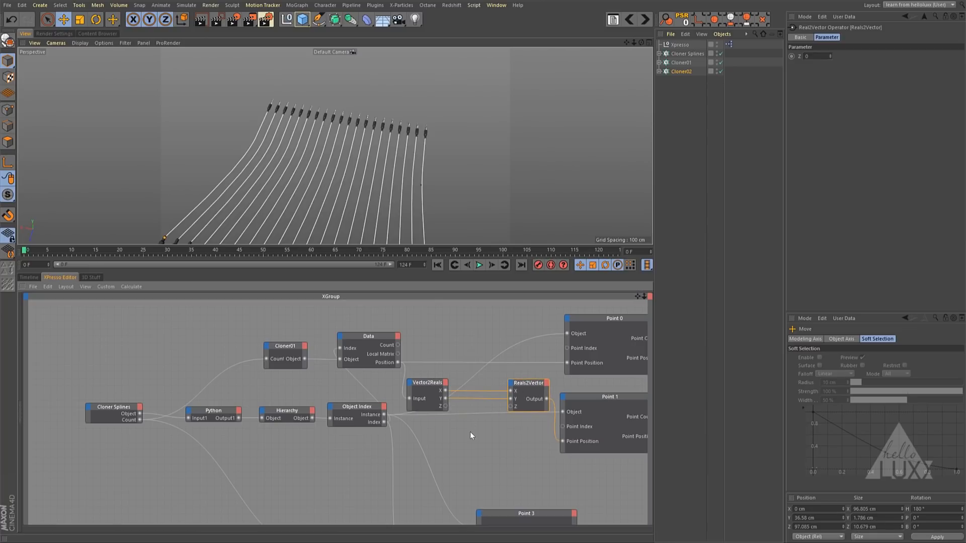
- Add a Math:Add node and route the Z value from Vector2Reals through it into the Z input of Reals2Vector
right_click(436, 429)
mouse_move(480, 434)
mouse_move(518, 434)
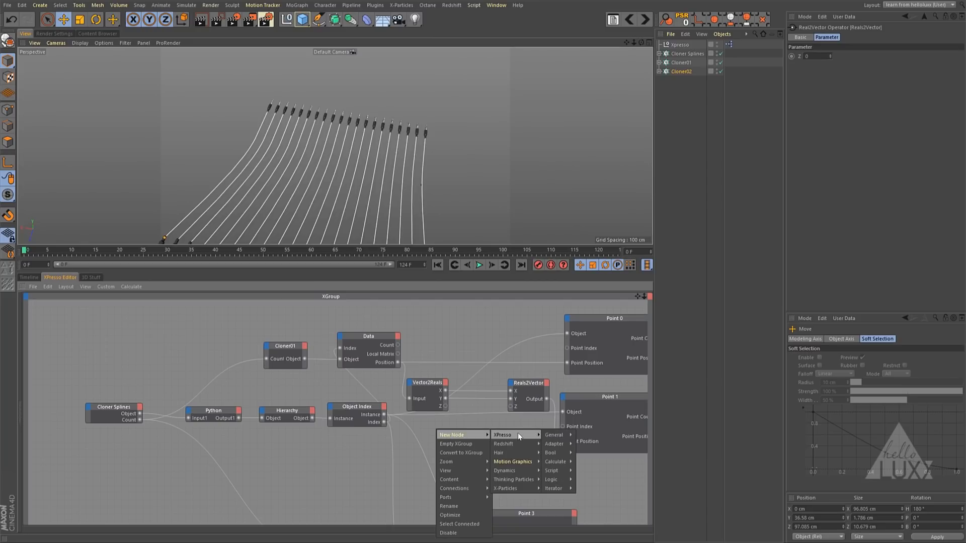
mouse_move(555, 461)
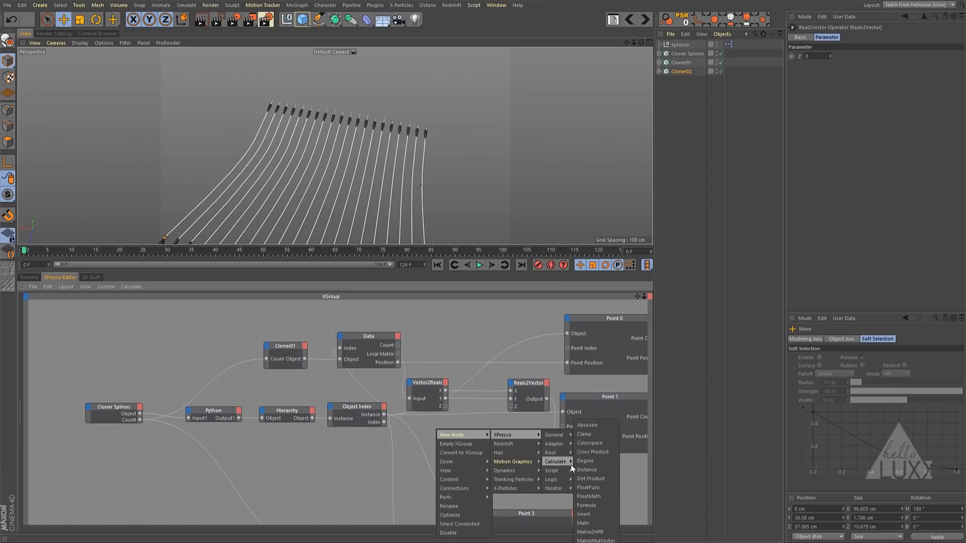
left_click(593, 524)
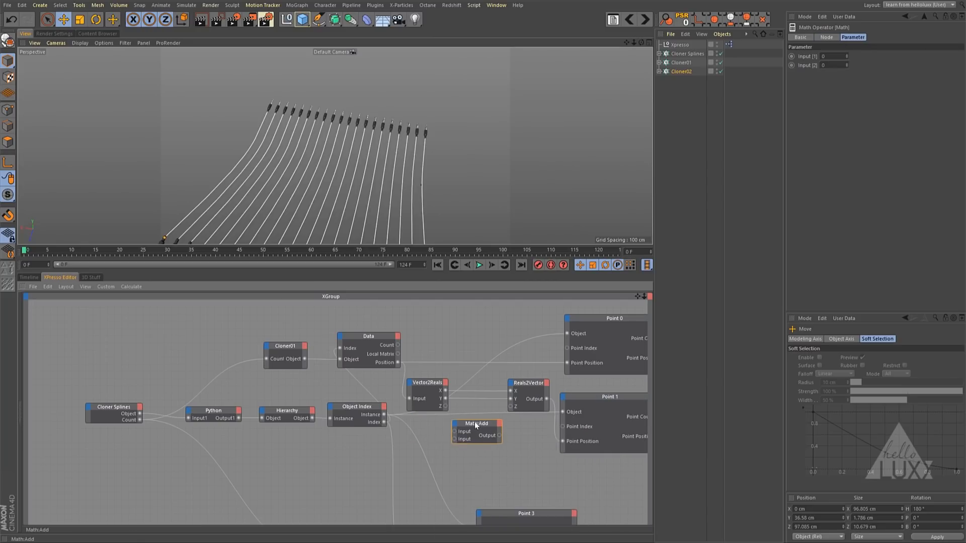
left_click_drag(446, 406, 455, 431)
left_click_drag(510, 406, 510, 406)
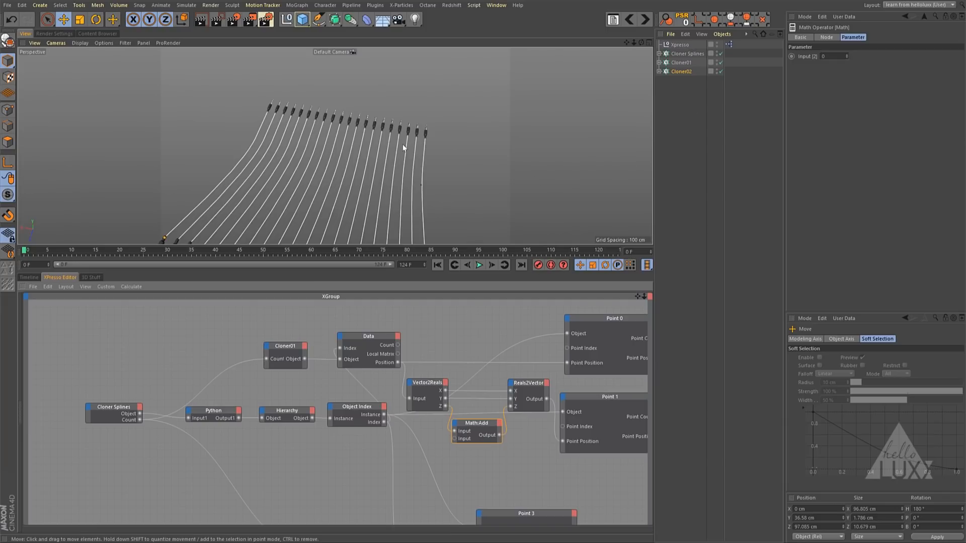
- Try 244 and 76 as the Math:Add node's second input to test the Z offset of Point 1
left_click_drag(413, 160, 352, 171, "alt")
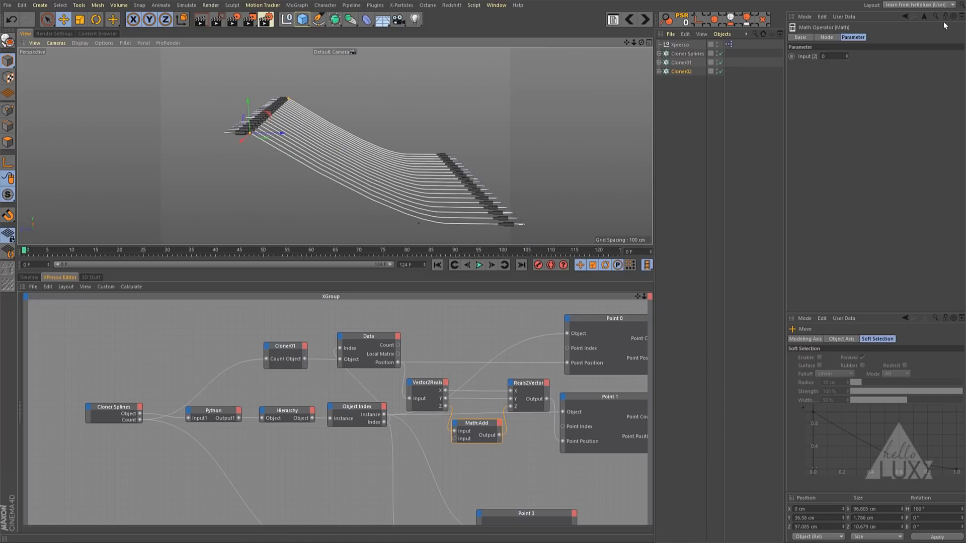
left_click_drag(847, 56, 870, 5)
left_click(421, 222)
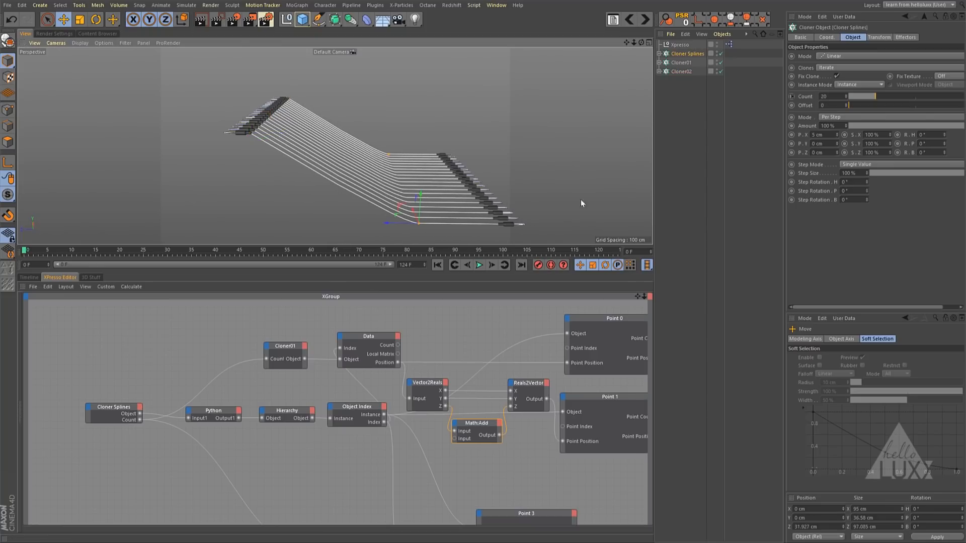
left_click(484, 425)
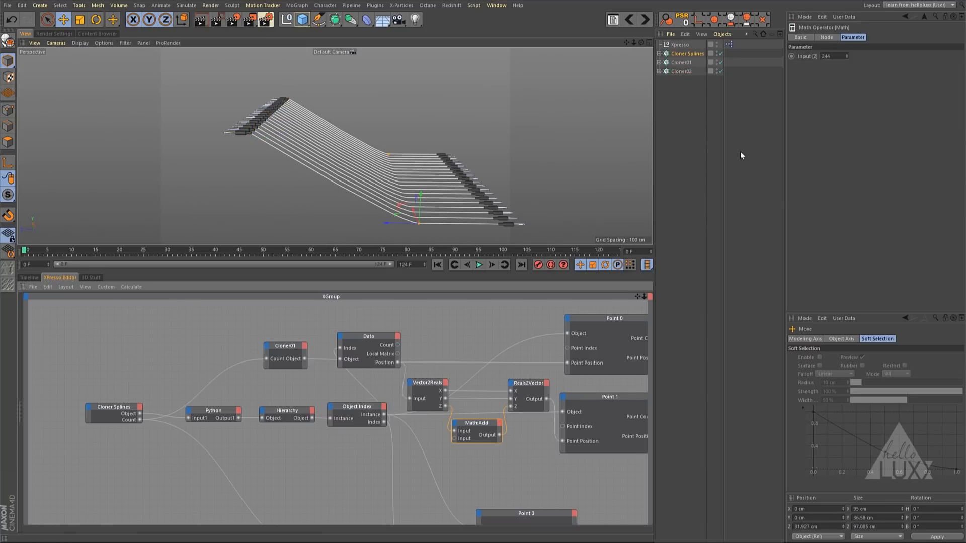
left_click_drag(847, 56, 904, 131)
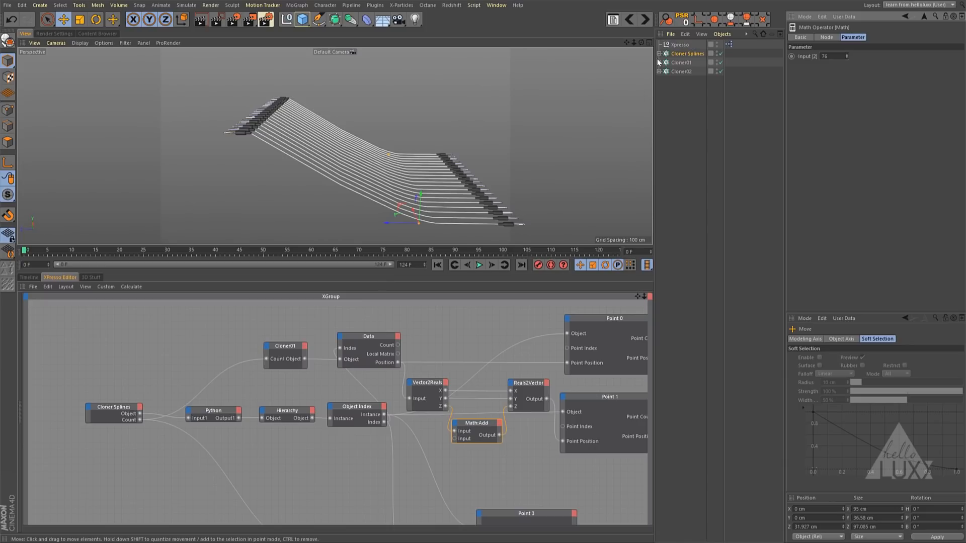
- Move Cloner01 upward and toward Cloner02, to about X 8.829 cm, Y 34.452 cm and Z 14.409 cm
left_click(681, 61)
left_click_drag(608, 156, 416, 133)
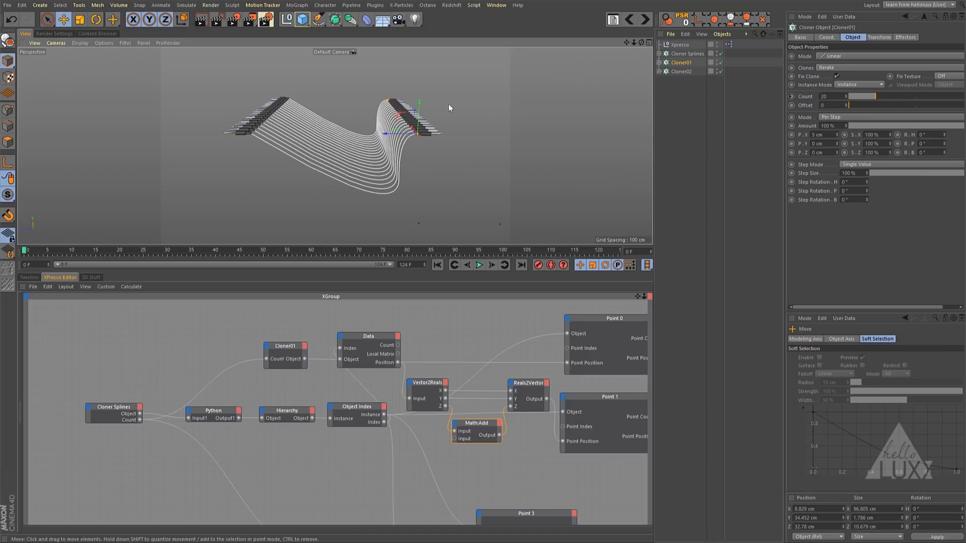
left_click_drag(406, 134, 446, 131)
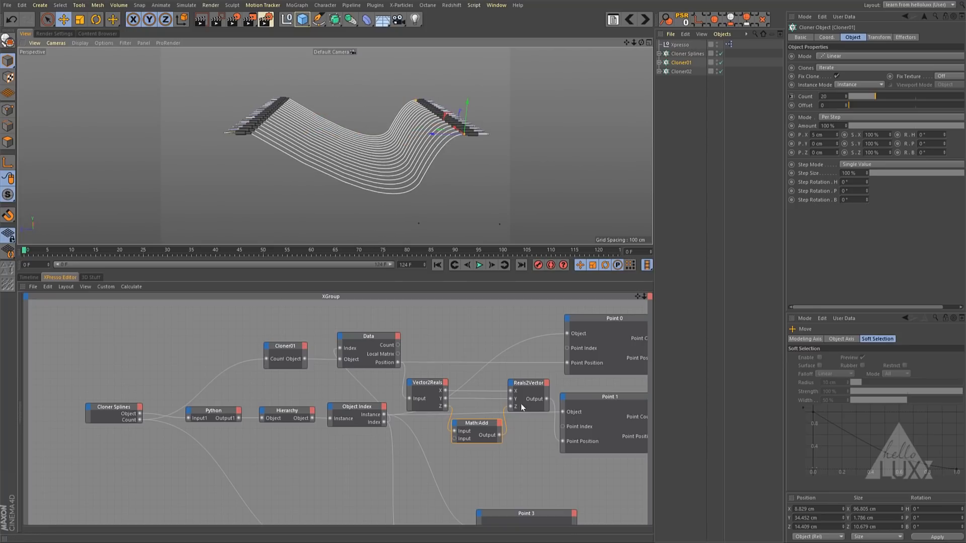
- Set the Math:Add node's second input to 264 and move Cloner01 to about Y 28.905 cm and Z 10.393 cm
left_click(482, 425)
left_click_drag(847, 56, 846, 15)
left_click_drag(441, 134, 507, 152)
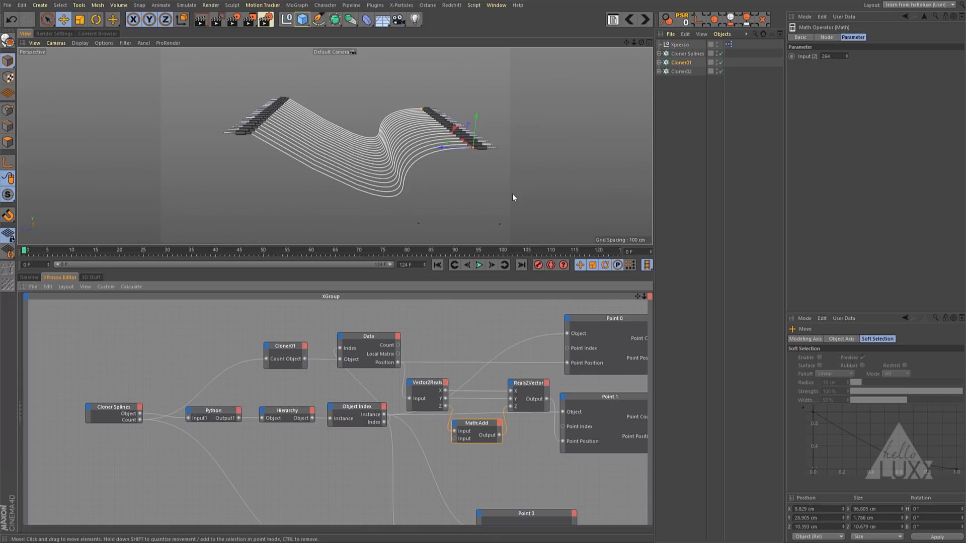
- Try rotating Cloner01 to about H 170.9°, P 25.7° and B -5.6° to test how the offset cables follow the jacks
left_click_drag(484, 150, 322, 151, "alt")
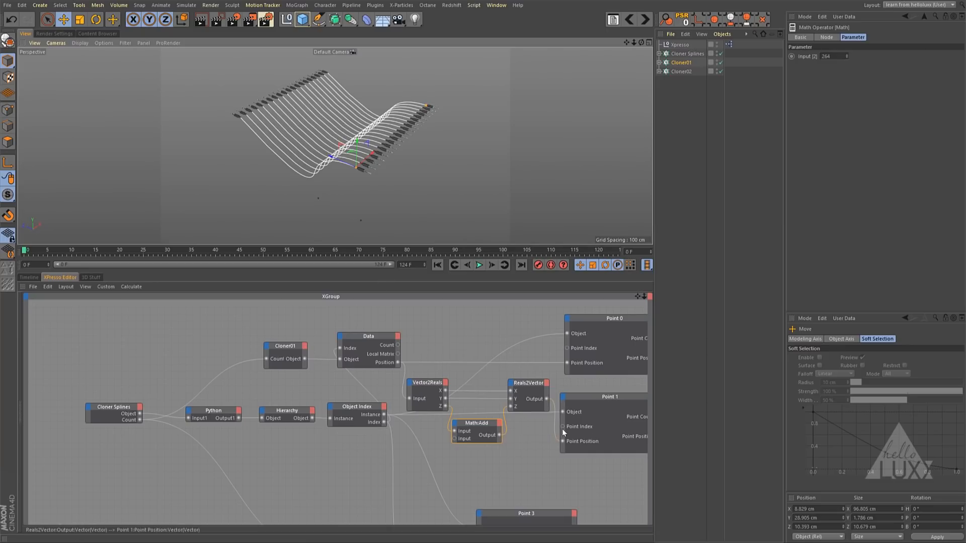
key("r")
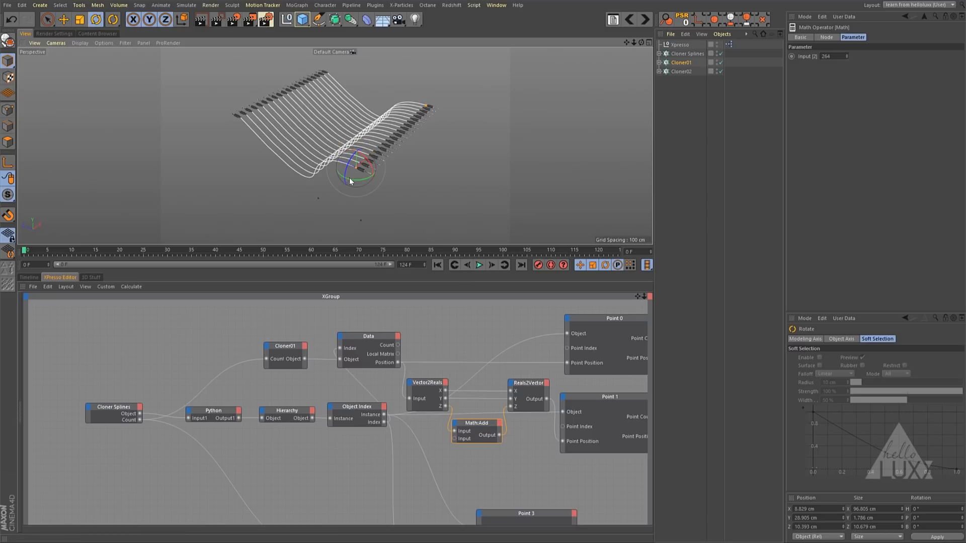
left_click_drag(354, 181, 296, 203)
scroll(254, 214, "up", 6)
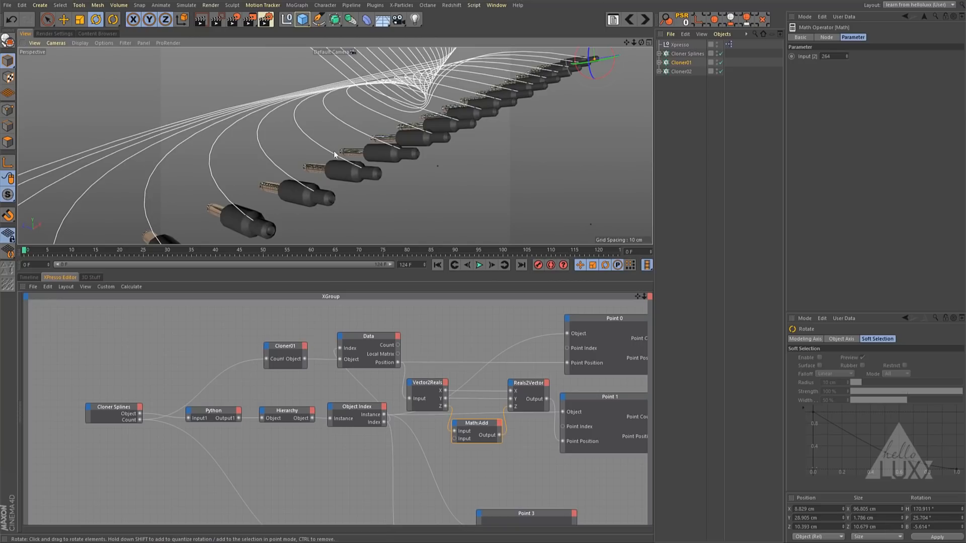
scroll(461, 147, "down", 5)
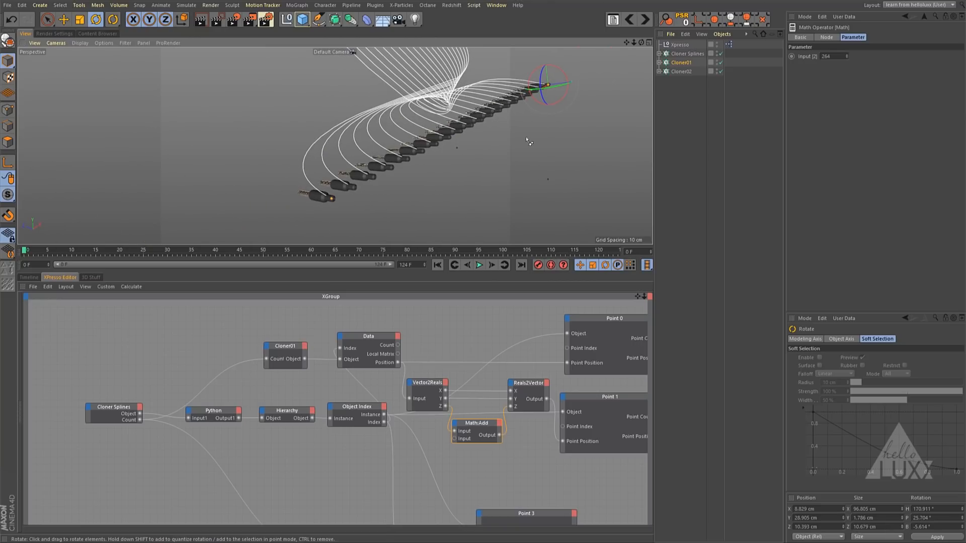
key("ctrl+z")
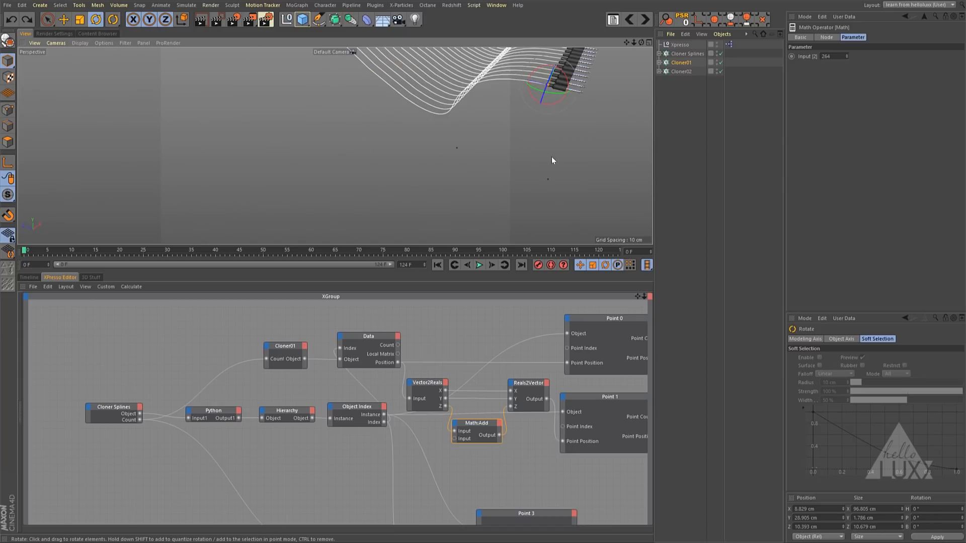
- Delete the Vector2Reals, Math:Add and Reals2Vector nodes between Cloner01's Data node and Point 1
scroll(550, 156, "down", 5)
middle_click_drag(470, 148, 378, 192, "alt")
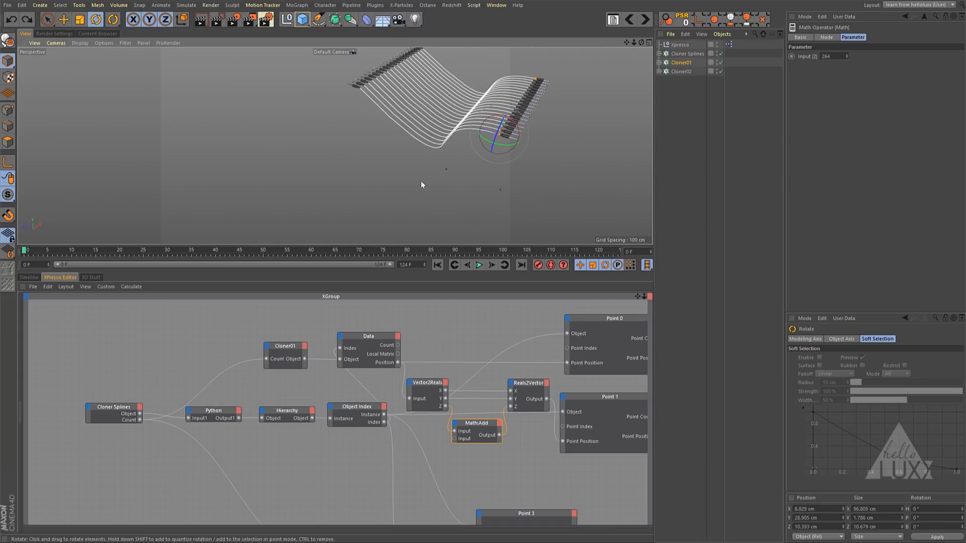
left_click_drag(463, 167, 472, 135, "alt")
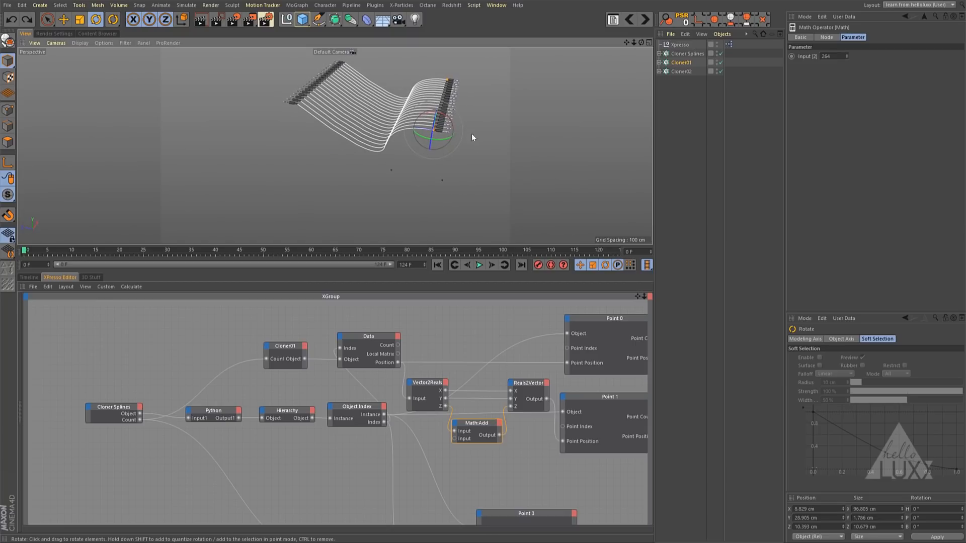
middle_click_drag(472, 135, 383, 187, "alt")
left_click_drag(393, 134, 412, 134, "alt")
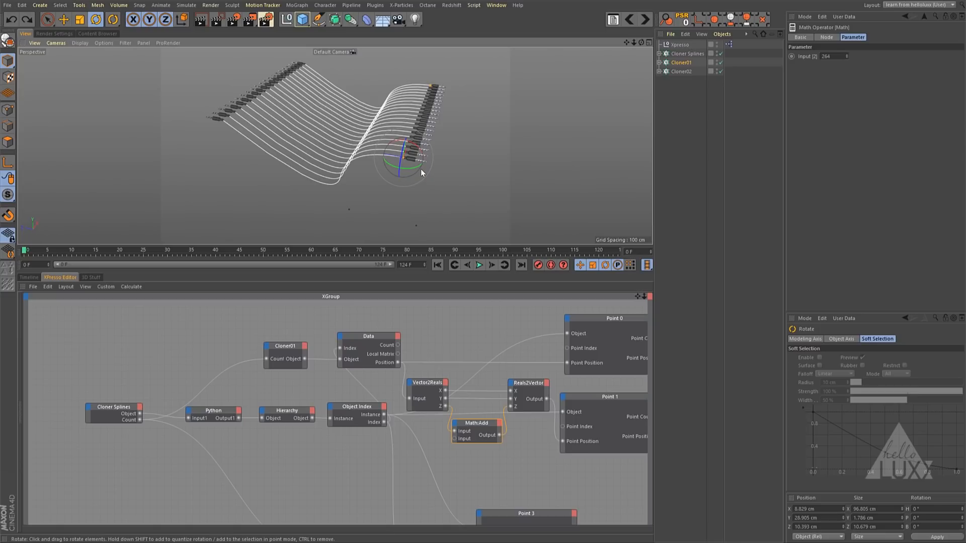
left_click_drag(424, 370, 527, 444)
key("Delete")
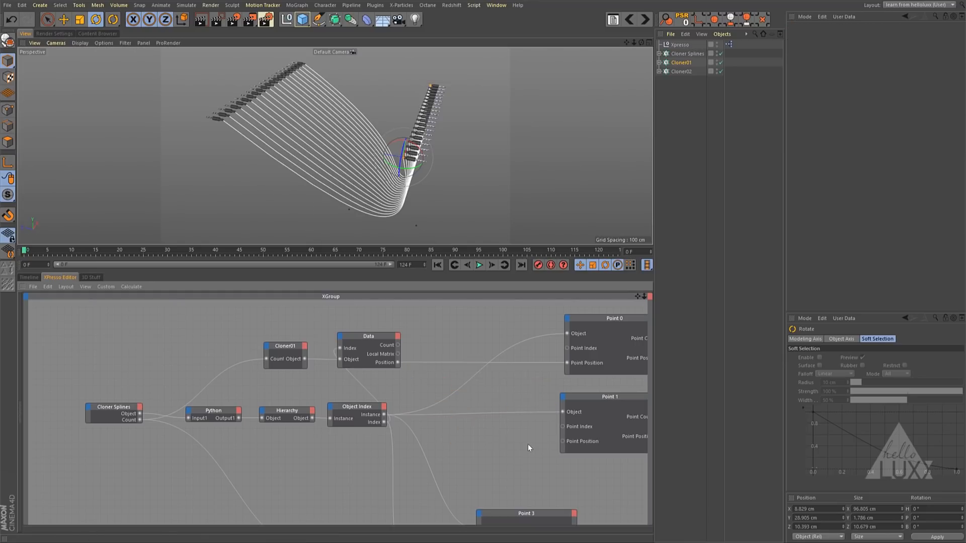
- Add a Global Matrix output port to the Data node connected to Cloner01
left_click(367, 335)
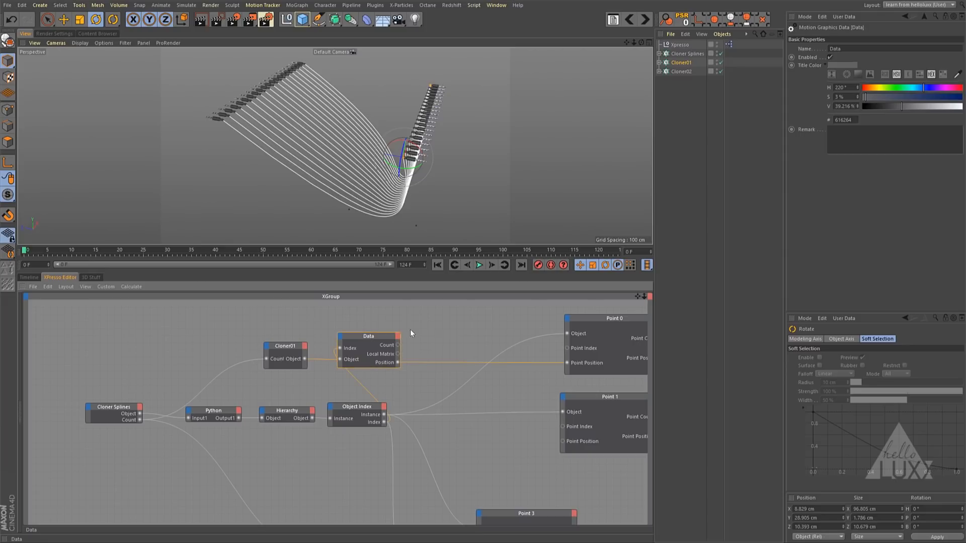
left_click(398, 336)
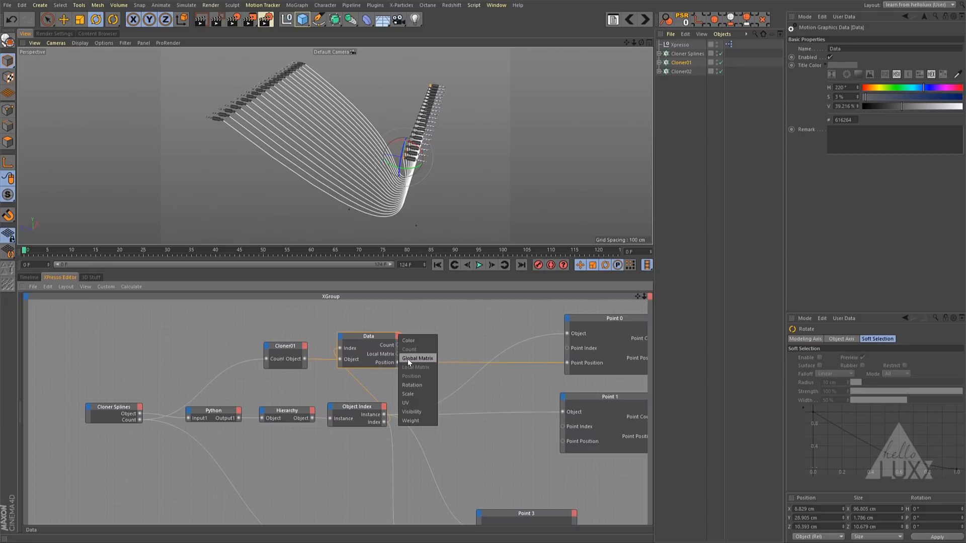
left_click(408, 359)
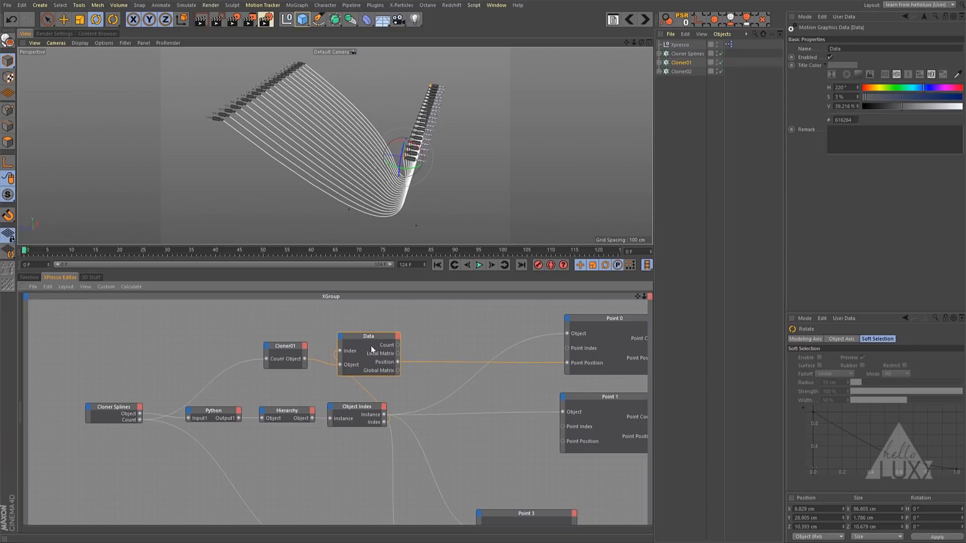
- Rearrange the Cloner01, Data, Cloner Splines, Python, Hierarchy, Object Index and Point 3 nodes to clear space before the Point nodes
left_click_drag(367, 334, 407, 341)
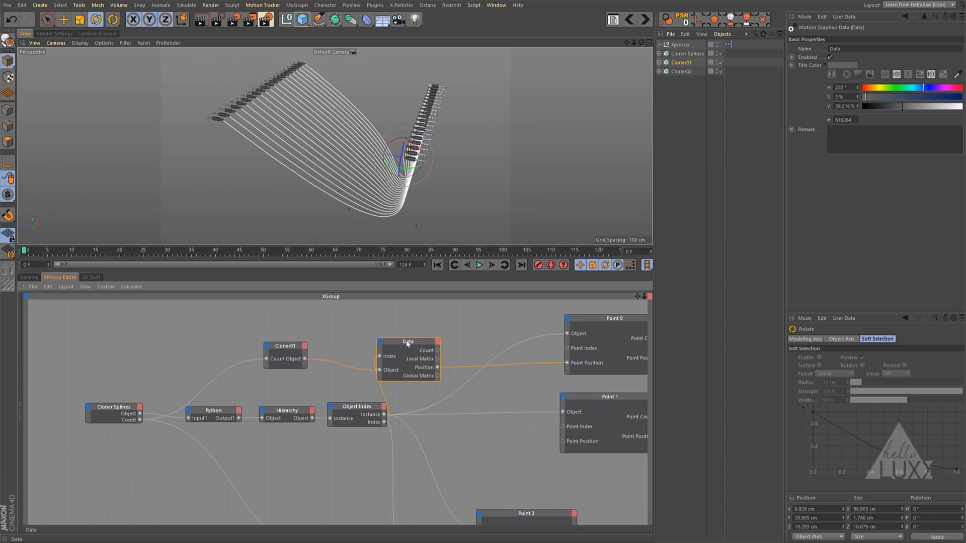
left_click_drag(287, 347, 324, 355)
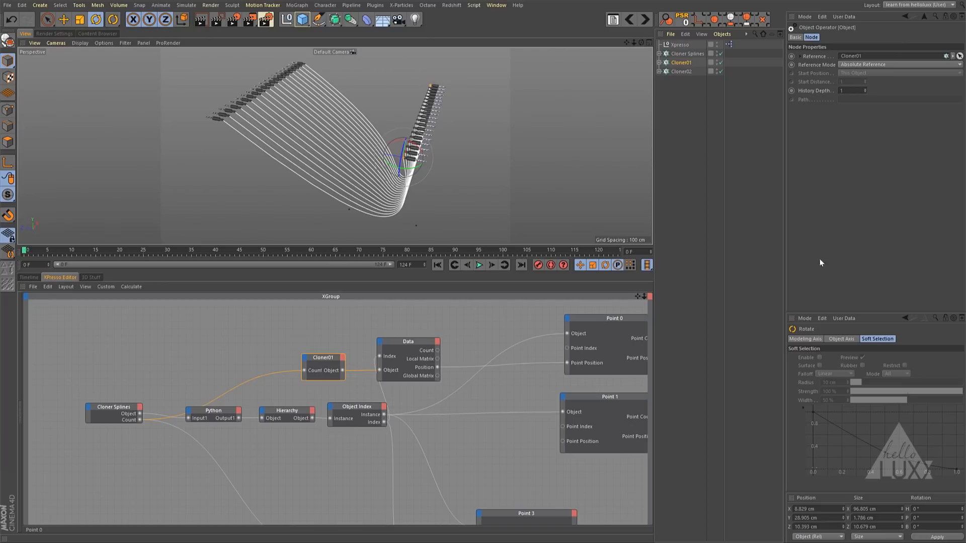
left_click_drag(89, 446, 317, 405)
left_click(273, 443)
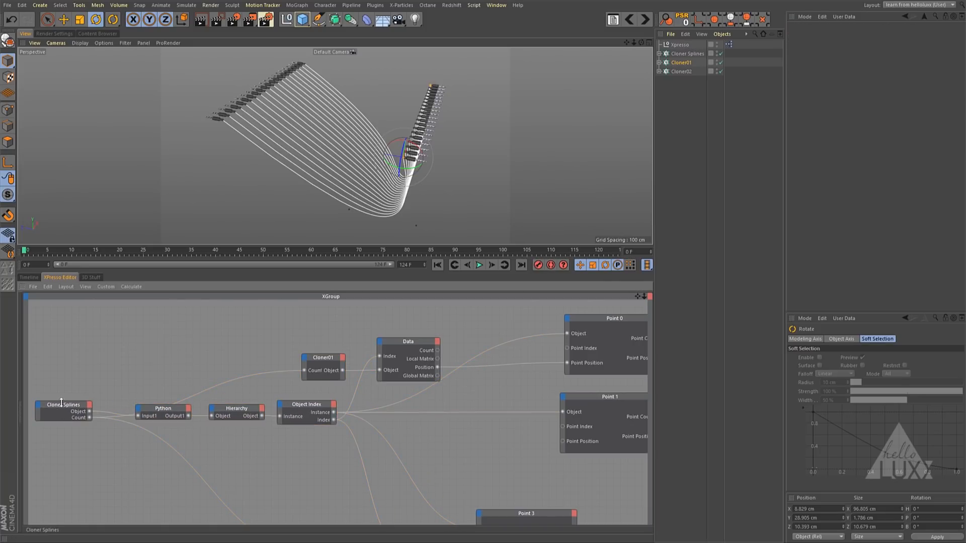
left_click_drag(61, 405, 83, 410)
left_click(263, 442)
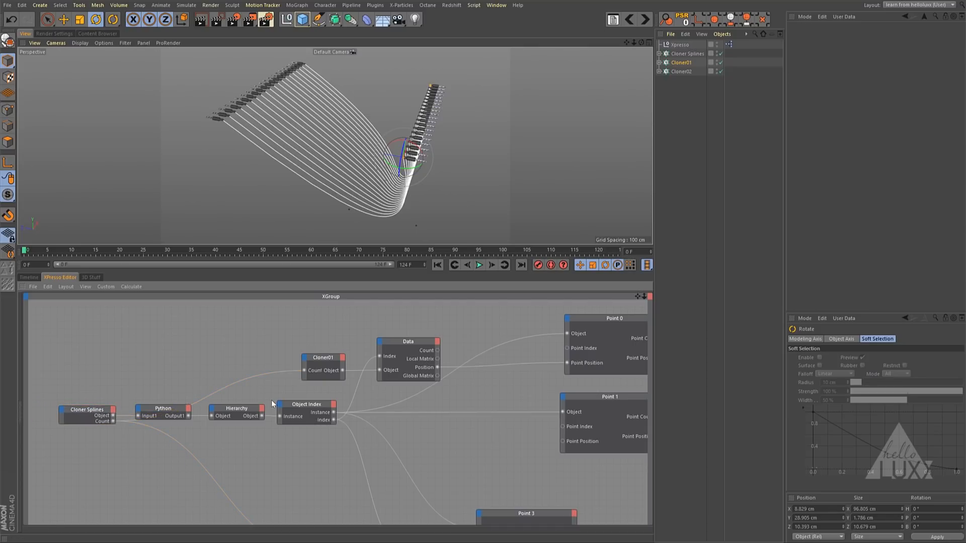
left_click_drag(406, 341, 396, 342)
left_click(169, 409)
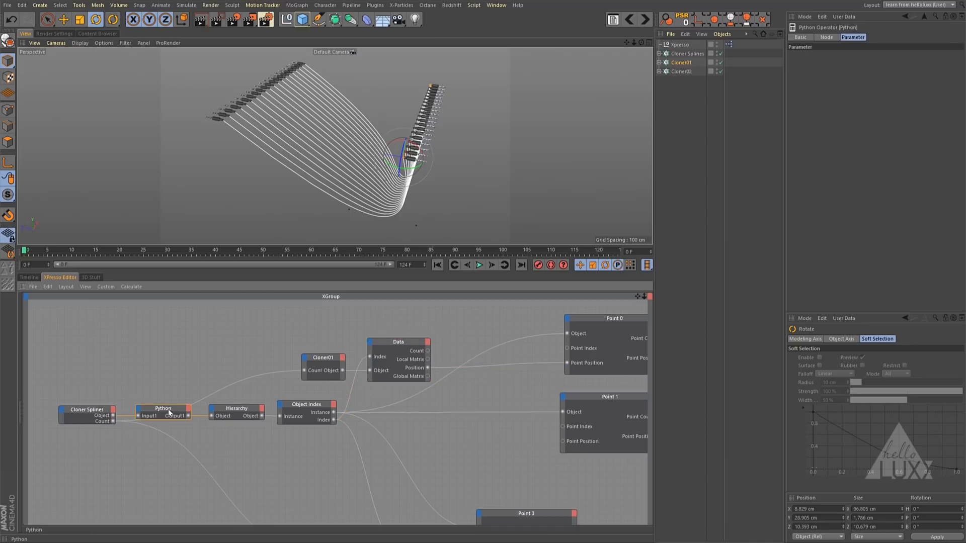
left_click(447, 376)
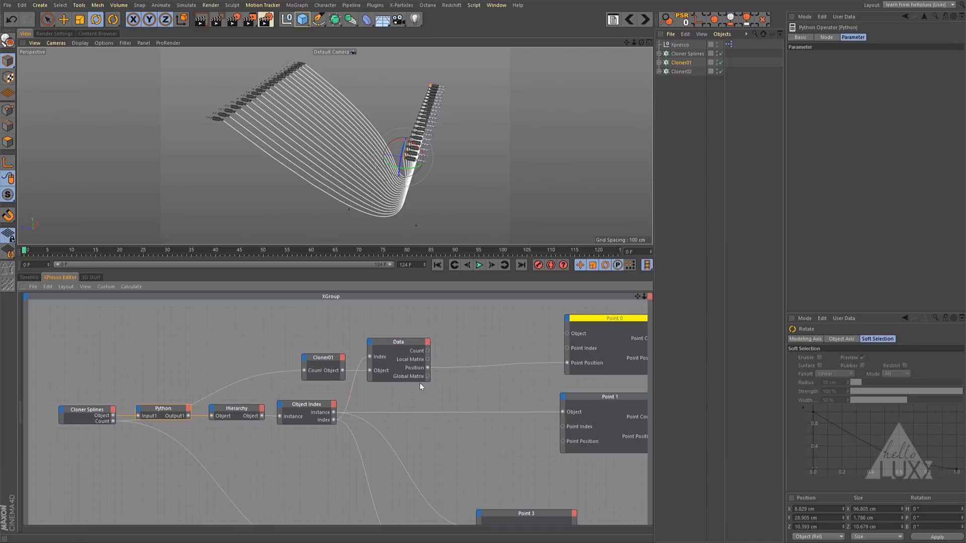
key("ctrl+z")
left_click(482, 386)
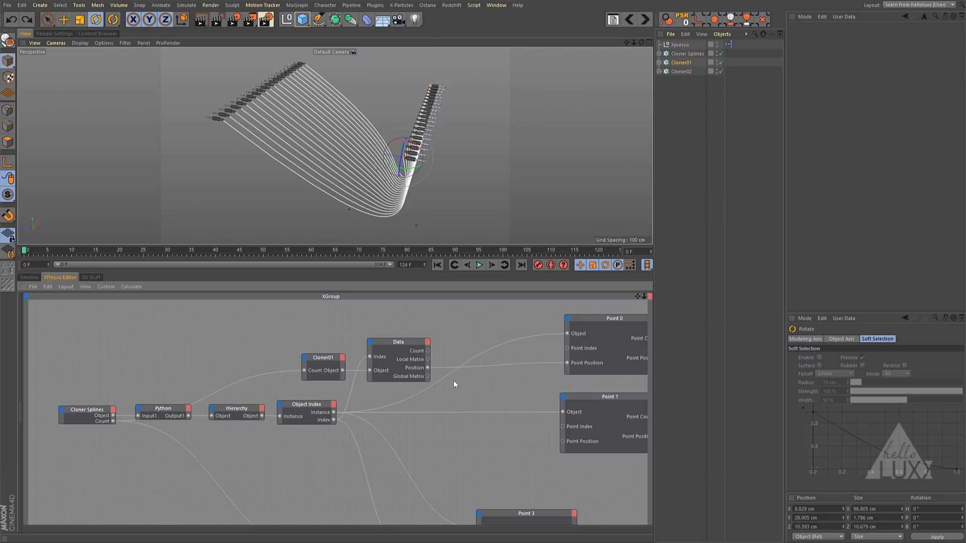
left_click_drag(544, 513, 633, 526)
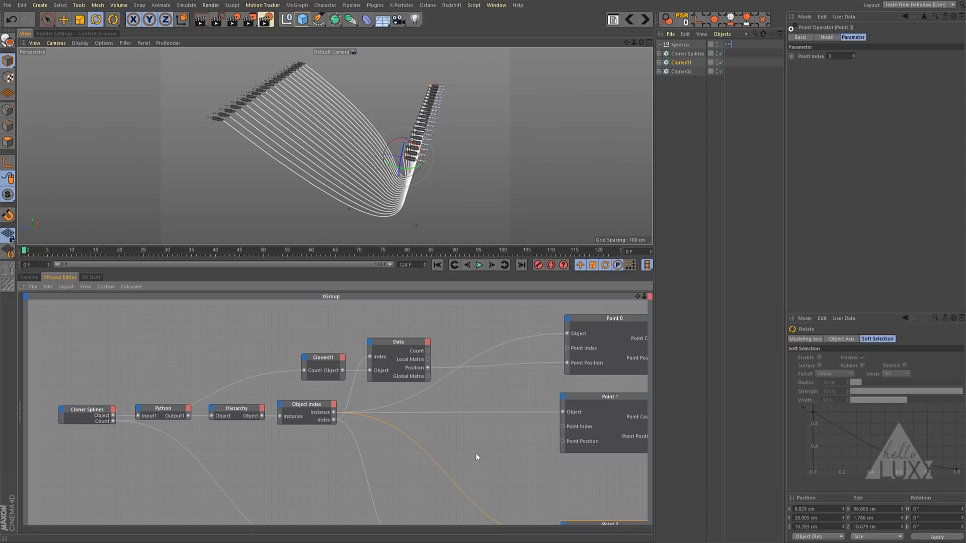
left_click(456, 389)
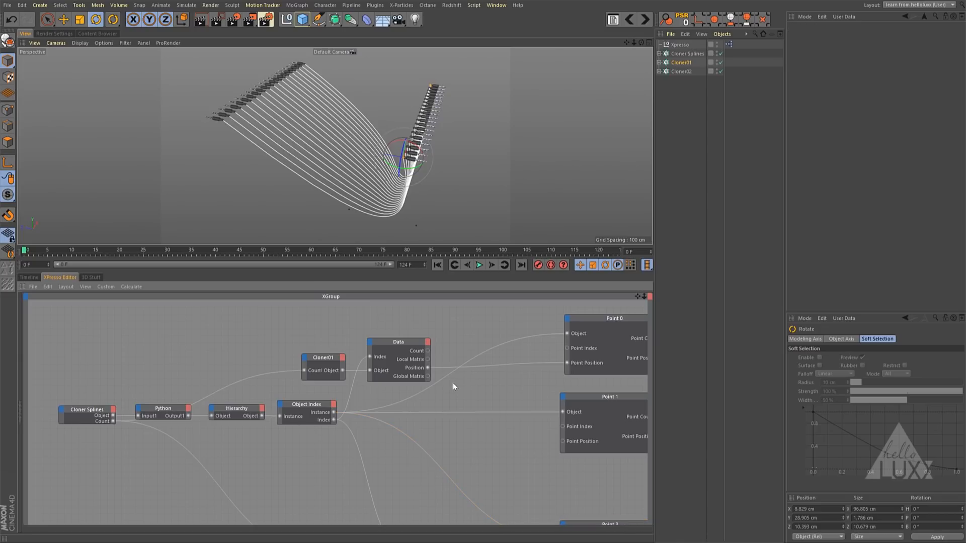
- Add a MatrixMulVector node and place it between Cloner01's Data node and Point 1
right_click(453, 383)
mouse_move(481, 390)
mouse_move(538, 390)
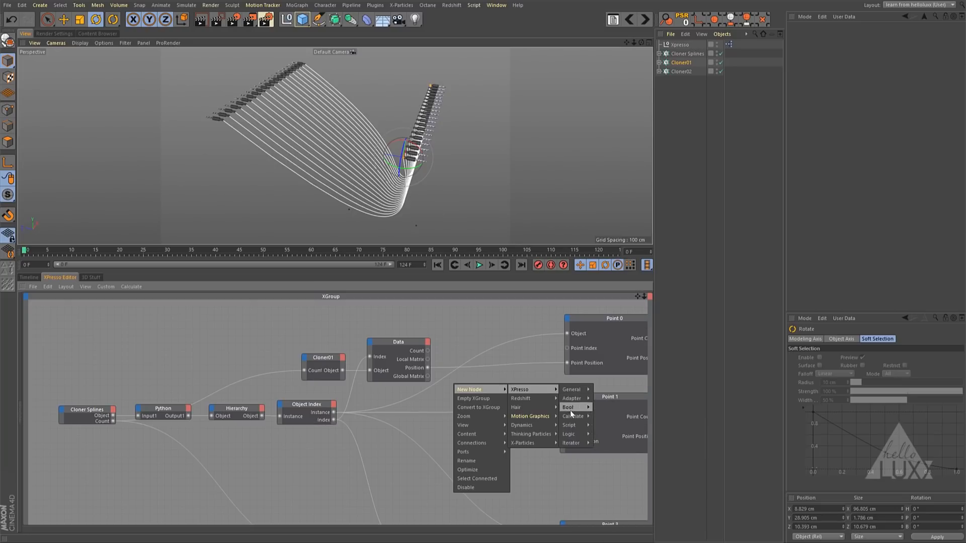
mouse_move(569, 417)
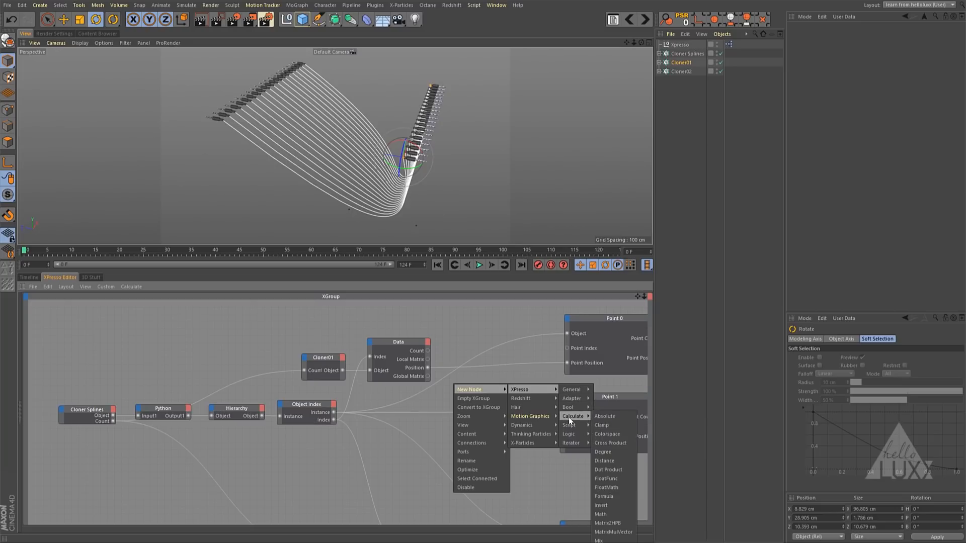
left_click(623, 533)
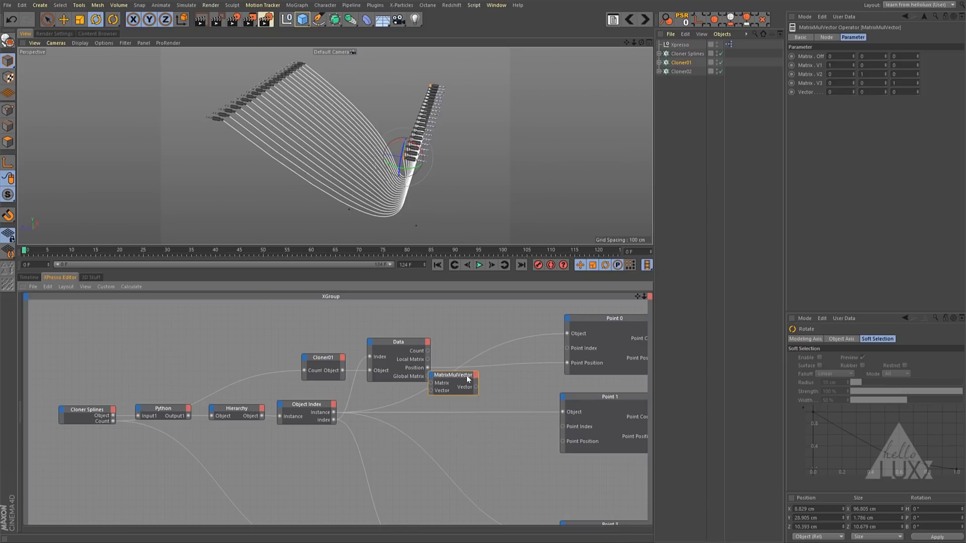
left_click_drag(467, 379, 486, 392)
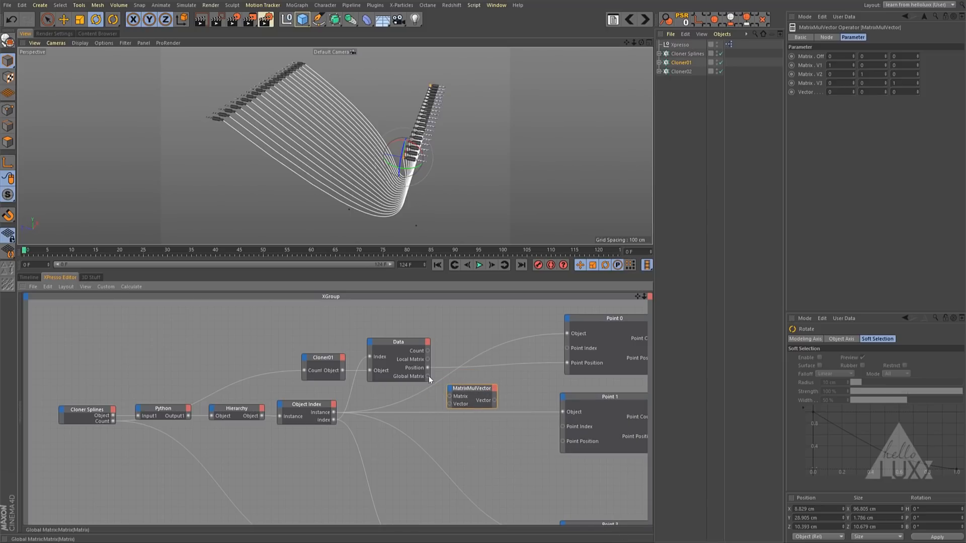
- Route Data's Global Matrix through MatrixMulVector into Point 1's Point Position, and raise the node's Vector Z value to offset the point
left_click_drag(427, 376, 449, 396)
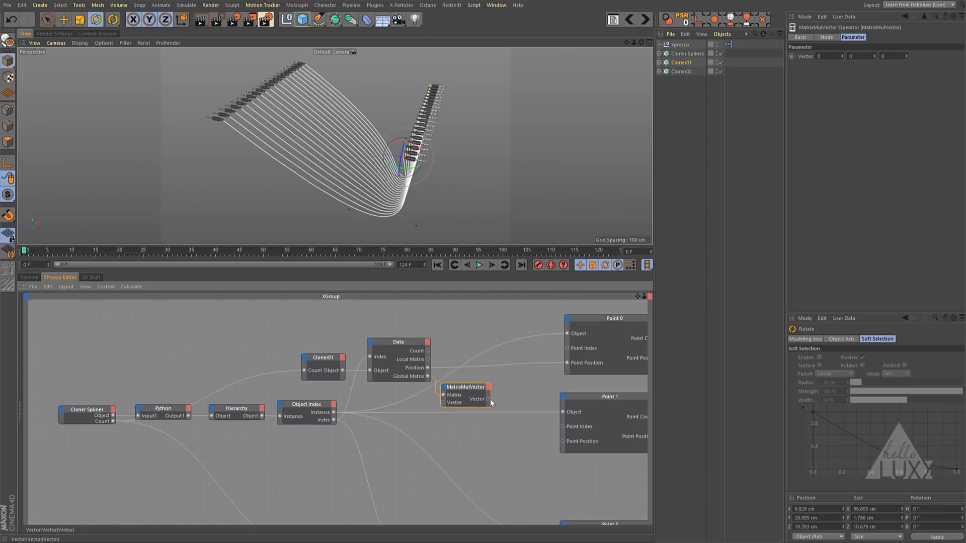
left_click_drag(562, 442, 561, 441)
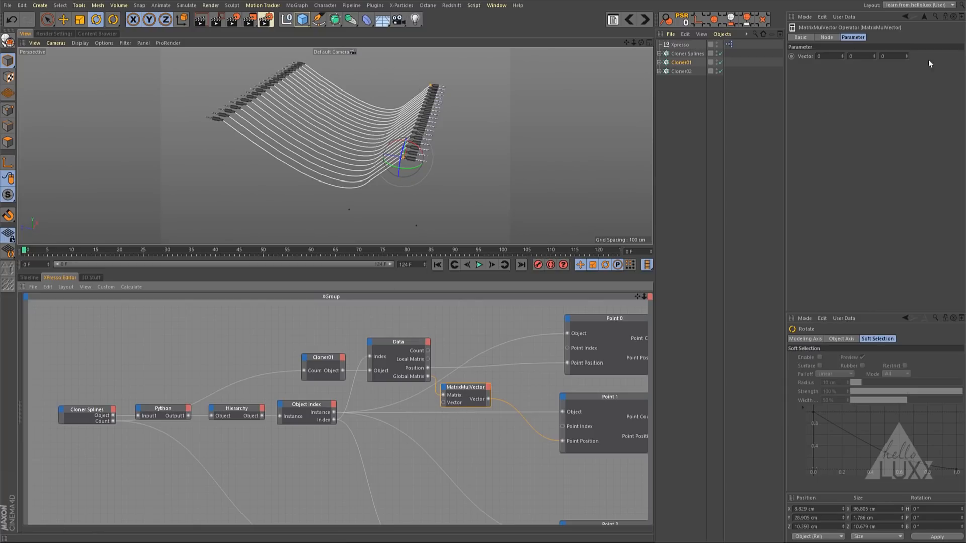
left_click_drag(906, 56, 902, 9)
left_click_drag(906, 56, 906, 20)
- Rotate Cloner01 freely to test the matrix offset, and undo back to a heading of about -5.8° with zero pitch and bank
left_click(680, 63)
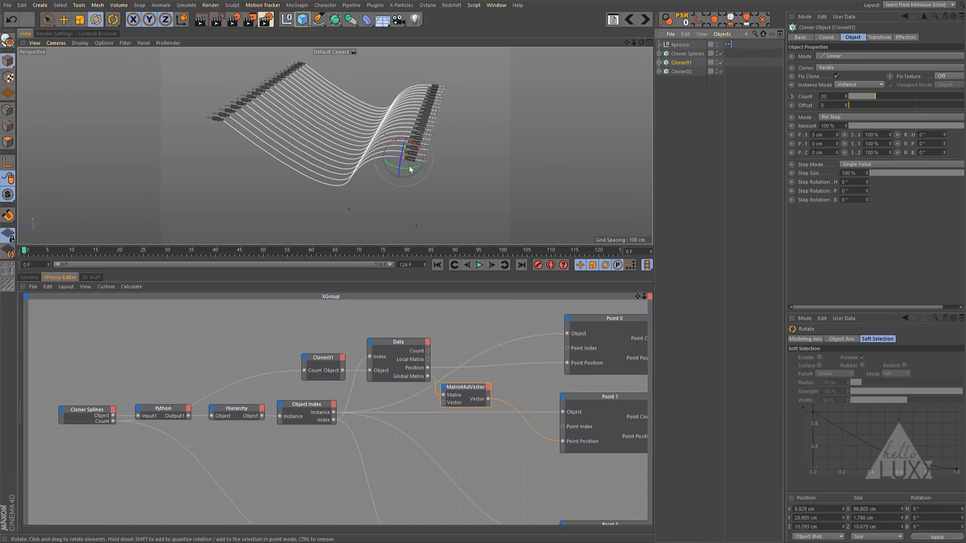
mouse_move(405, 168)
left_mouse_down()
mouse_move(450, 158)
mouse_move(362, 162)
mouse_move(451, 155)
mouse_move(397, 166)
mouse_move(332, 152)
mouse_move(424, 147)
mouse_move(361, 131)
mouse_move(380, 198)
mouse_move(456, 178)
mouse_move(365, 174)
mouse_move(441, 165)
mouse_move(395, 169)
mouse_move(404, 170)
left_mouse_up()
mouse_move(411, 135)
left_mouse_down()
mouse_move(398, 176)
mouse_move(425, 127)
mouse_move(427, 140)
mouse_move(372, 115)
mouse_move(359, 127)
mouse_move(383, 161)
mouse_move(428, 150)
mouse_move(429, 138)
mouse_move(371, 146)
mouse_move(372, 125)
mouse_move(365, 162)
mouse_move(403, 173)
mouse_move(452, 141)
mouse_move(405, 175)
mouse_move(421, 140)
left_mouse_up()
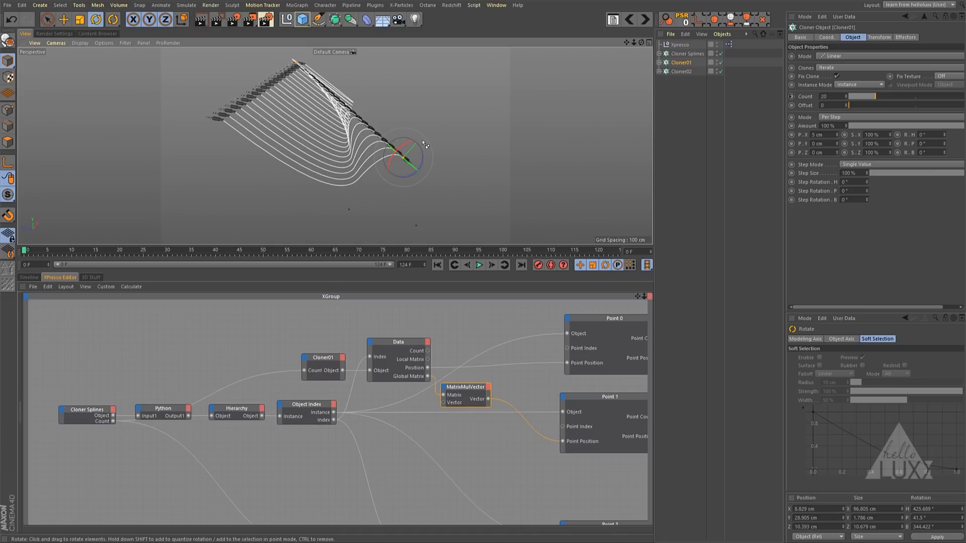
key("ctrl+z")
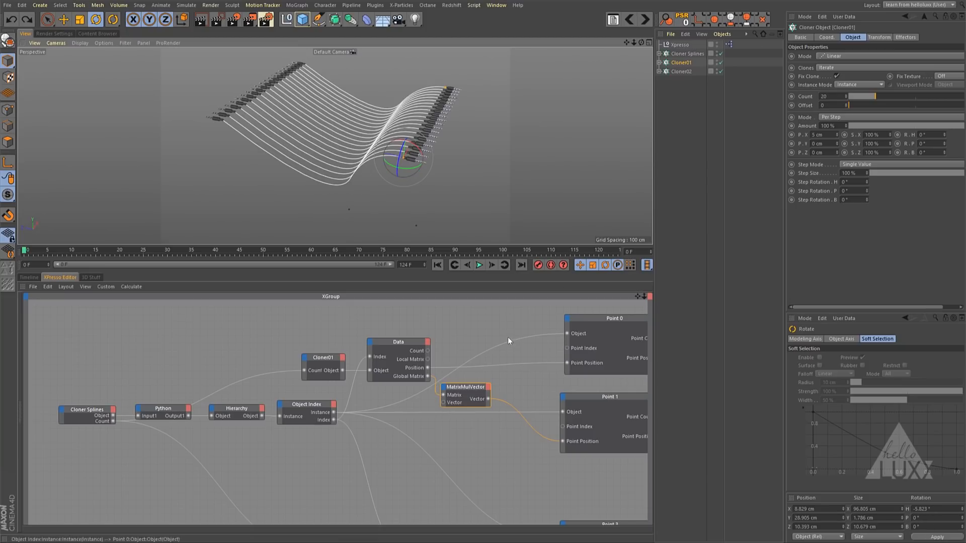
- Duplicate the Point 1 node, place the copy between Point 1 and Point 3, and set its Point Index to 2
middle_click_drag(508, 337, 360, 263)
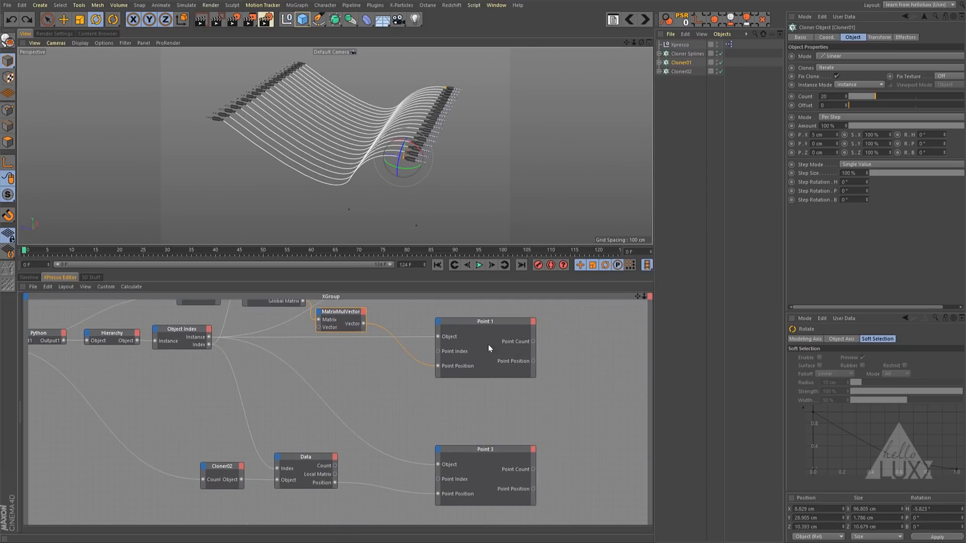
left_click_drag(490, 321, 490, 386)
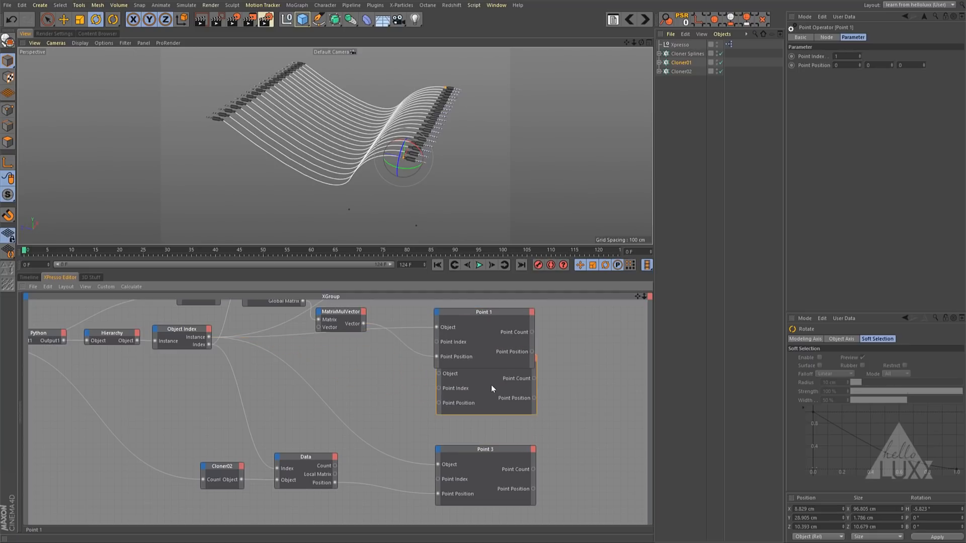
left_click_drag(500, 311, 500, 300)
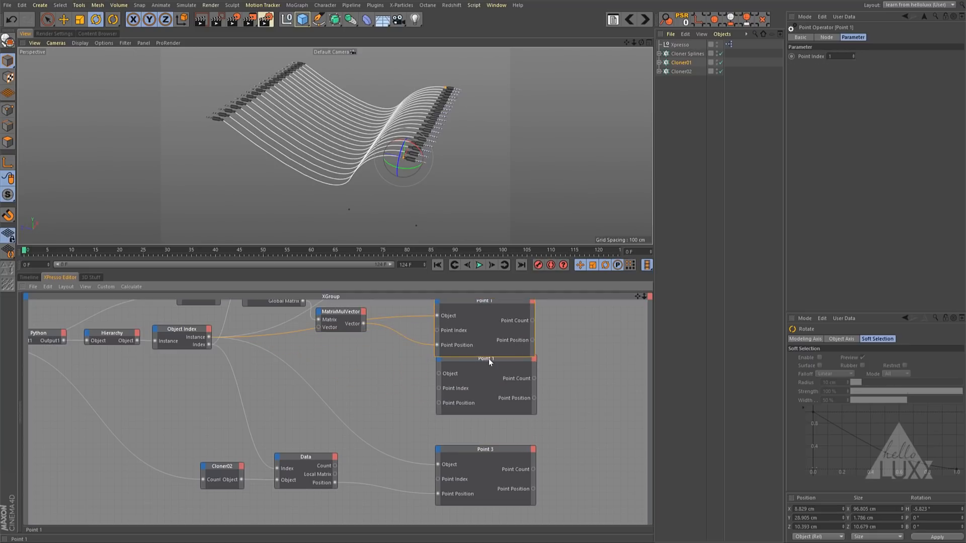
left_click_drag(489, 362, 489, 376)
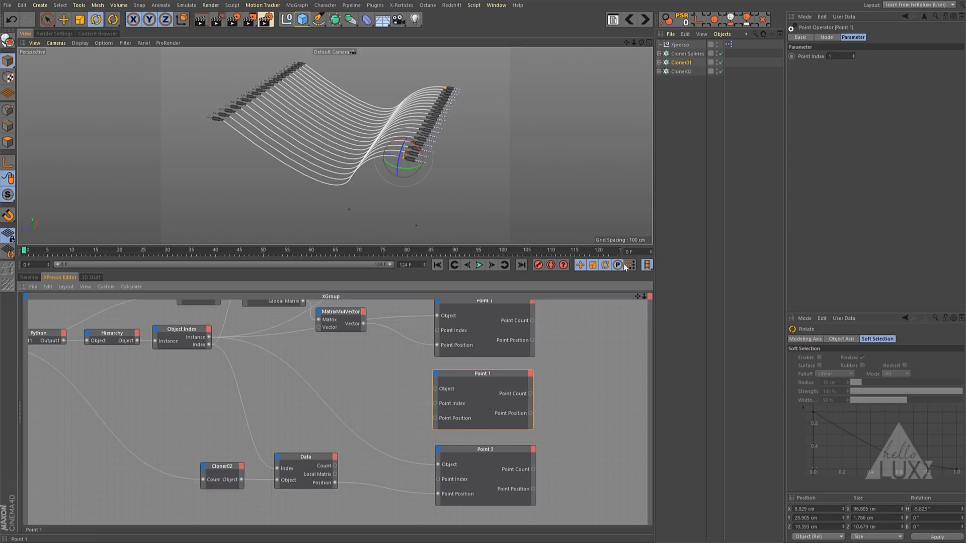
left_click(842, 57)
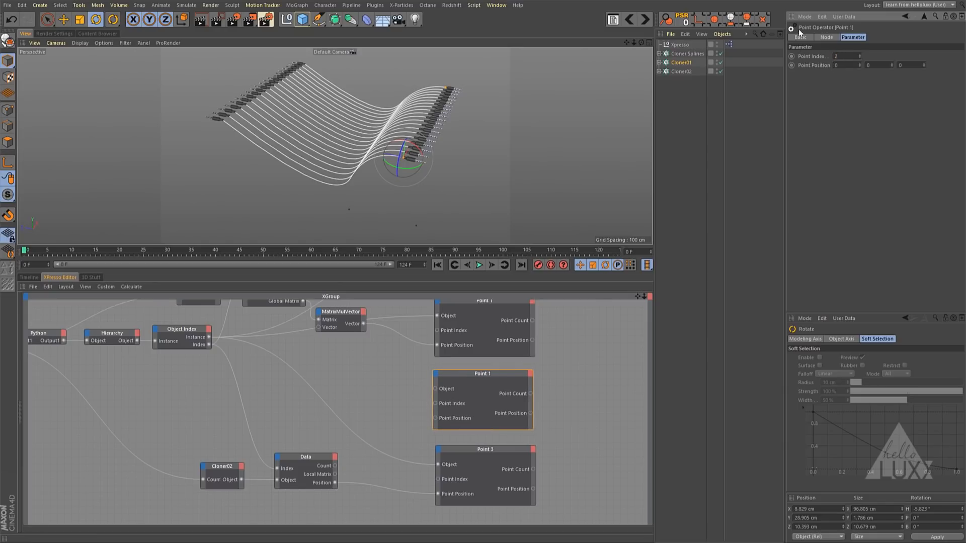
- Rename the duplicated point node to Point 2
left_click(800, 37)
double_click(844, 56)
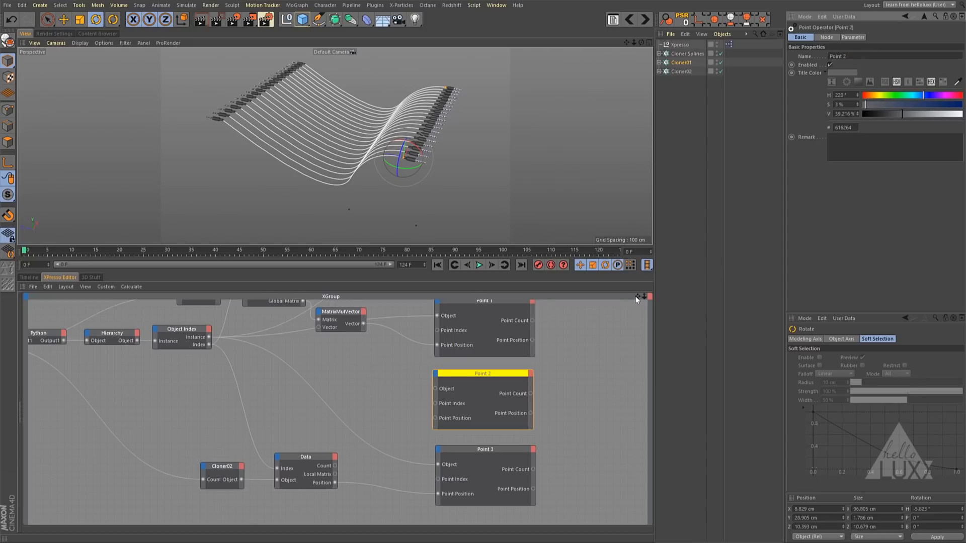
- Duplicate the MatrixMulVector node and place the copy beside Point 2
left_click_drag(637, 300, 700, 342)
left_click(401, 352)
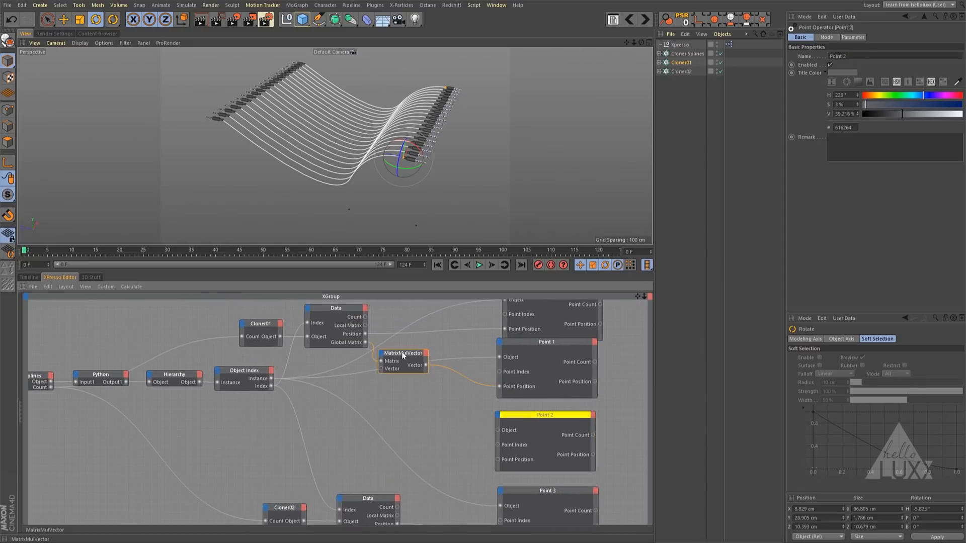
key("Delete")
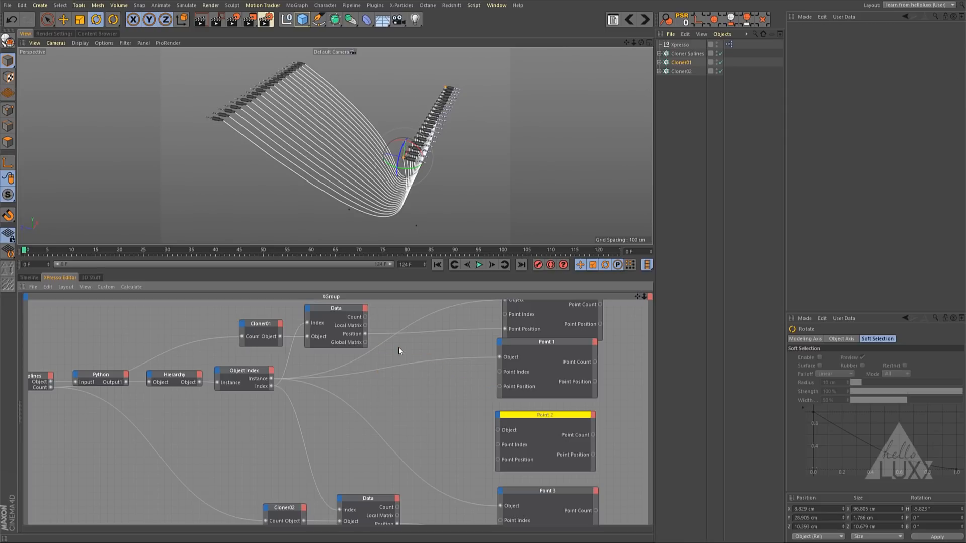
key("ctrl+z")
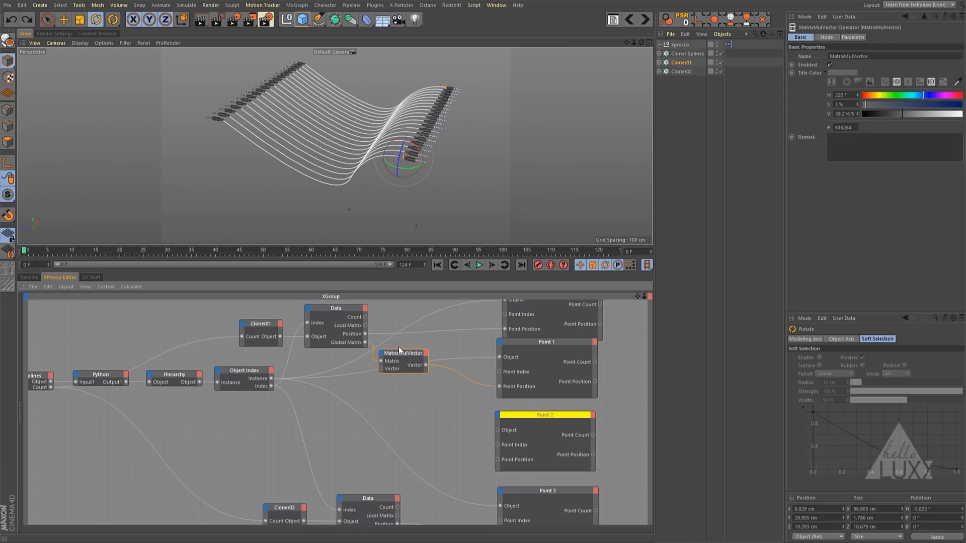
key("ctrl+v")
left_click_drag(412, 355, 421, 416)
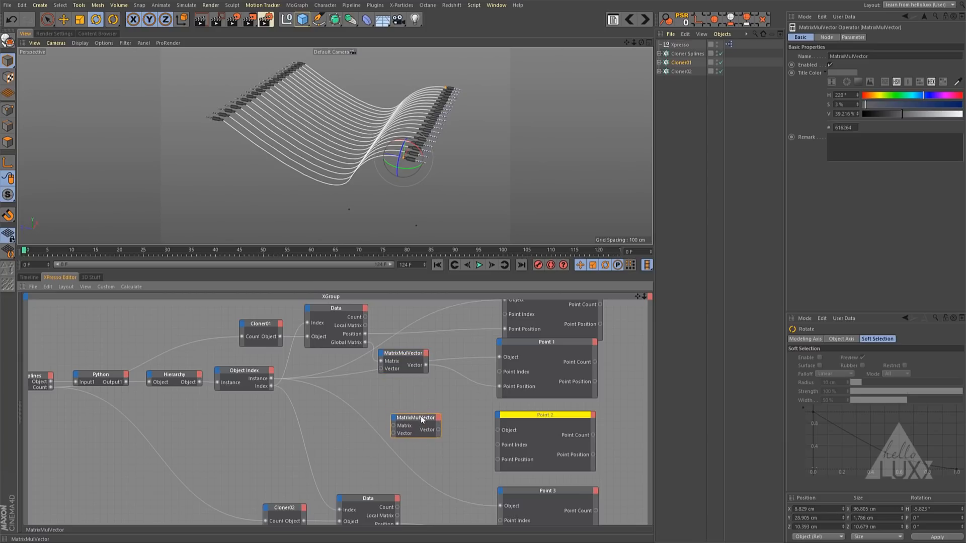
- Add a Global Matrix output to Cloner02's Data node, reposition the nodes, and connect it to the copied MatrixMulVector's Matrix input
middle_click_drag(342, 438, 312, 413, "alt")
left_click(358, 456)
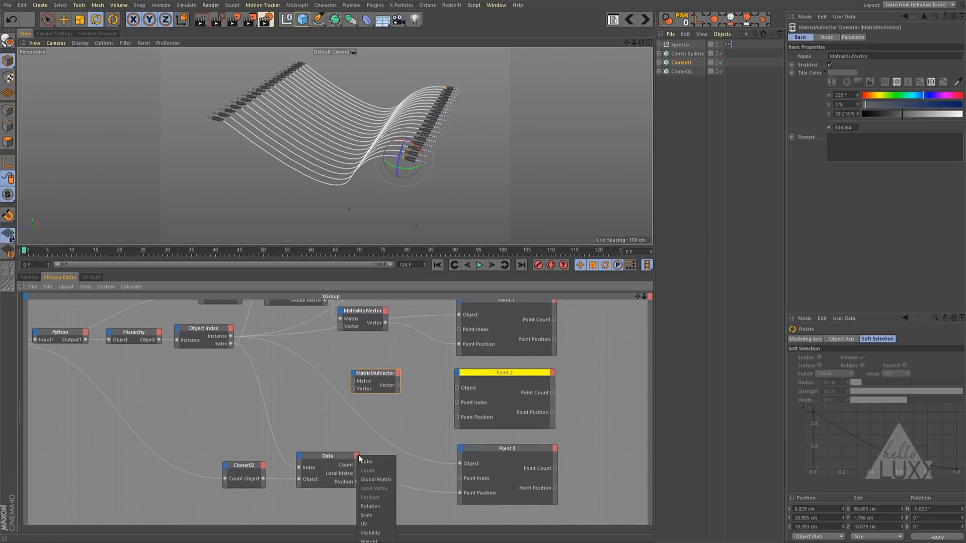
left_click(383, 481)
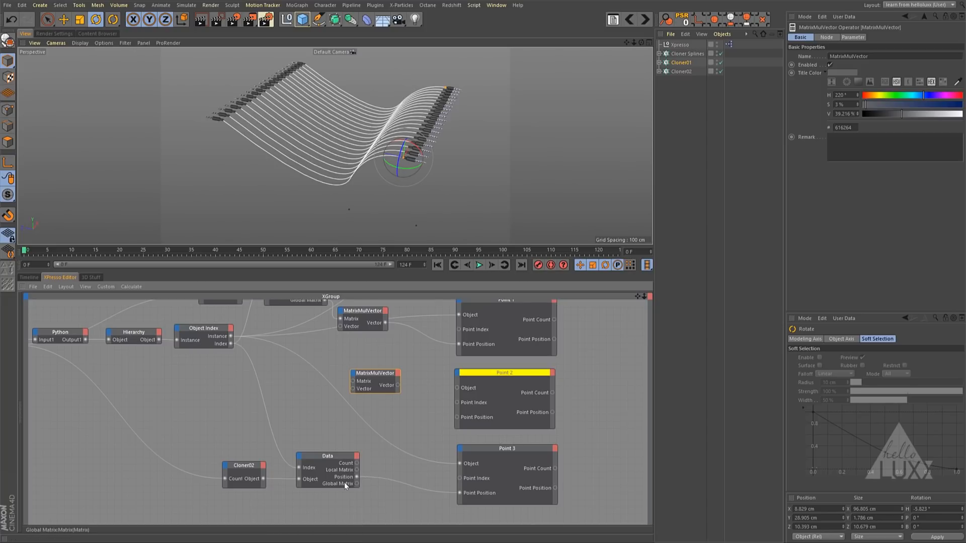
left_click_drag(344, 482, 338, 463)
left_click_drag(192, 443, 316, 412)
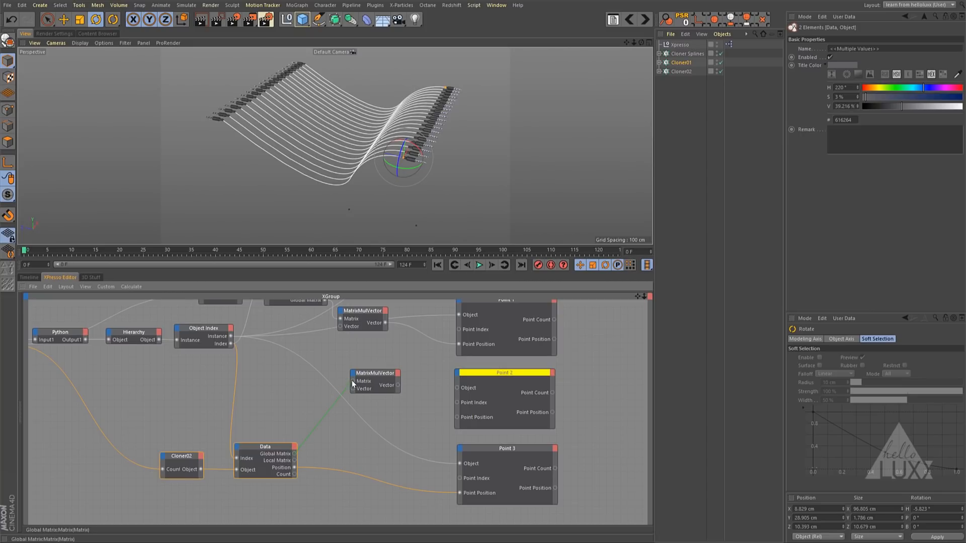
left_click_drag(351, 380, 352, 380)
left_click(373, 377)
left_click(372, 384)
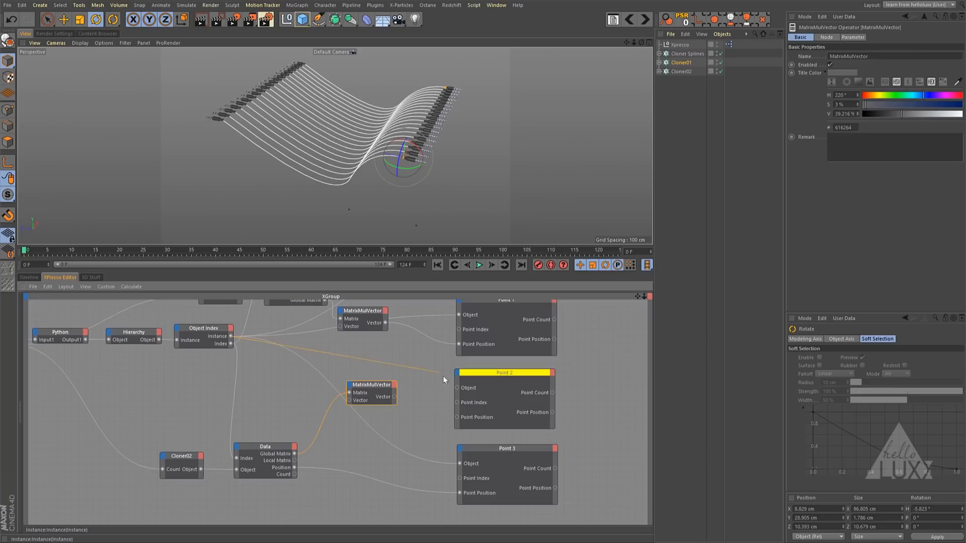
- Connect Object Index's Instance to Point 2's Object, and the copied MatrixMulVector's Vector output to Point 2's Point Position
left_click_drag(443, 376, 456, 386)
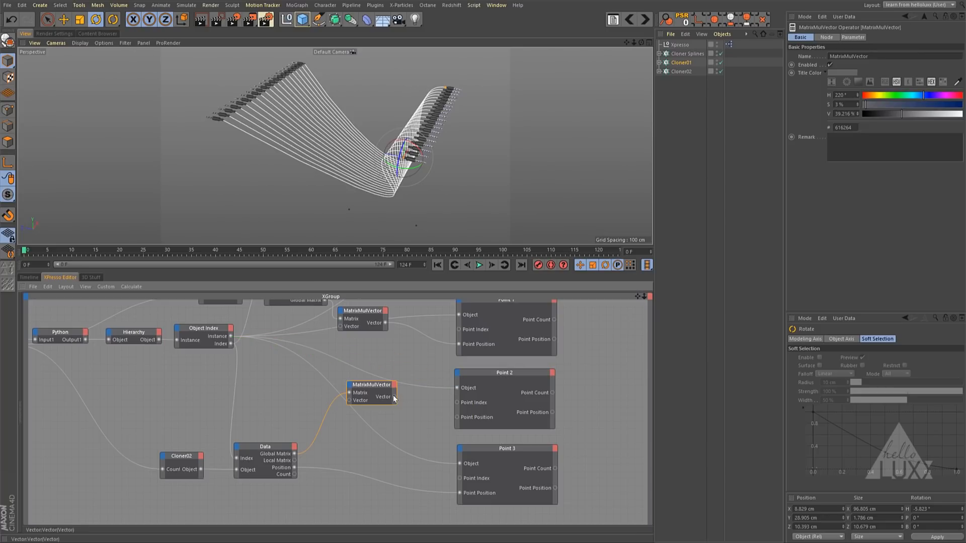
left_click_drag(458, 420, 457, 418)
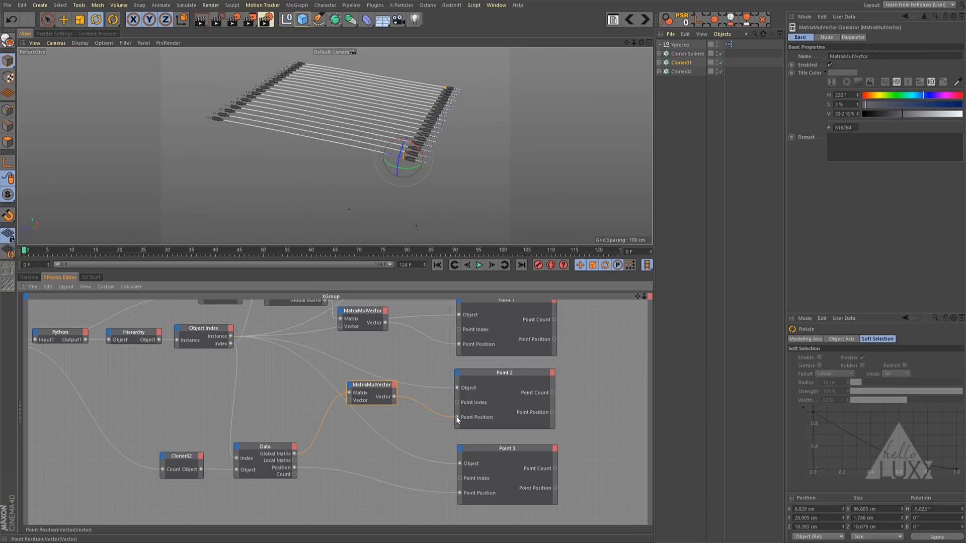
left_click_drag(371, 385, 361, 390)
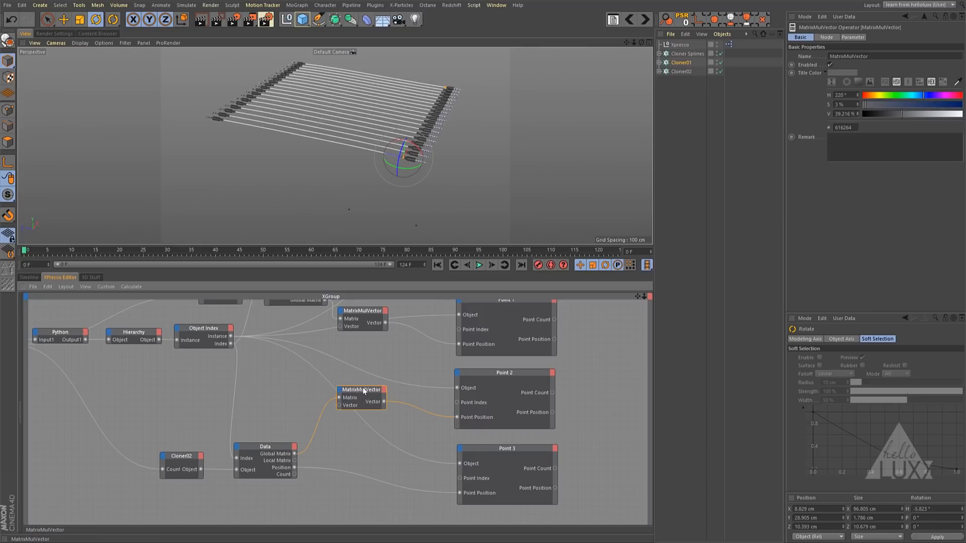
- Try a negative Vector Z of about -156 on the MatrixMulVector feeding Point 2
left_click(852, 37)
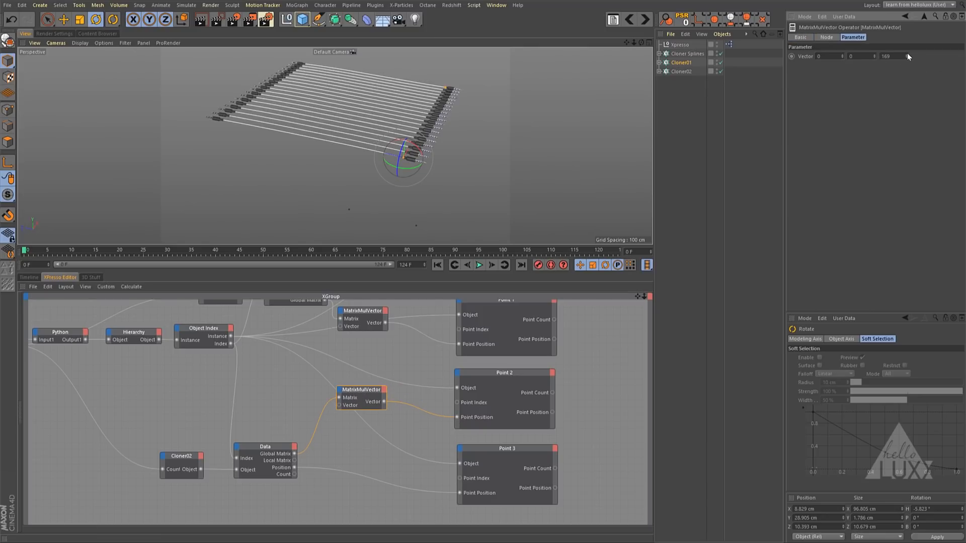
left_click_drag(908, 53, 928, 196)
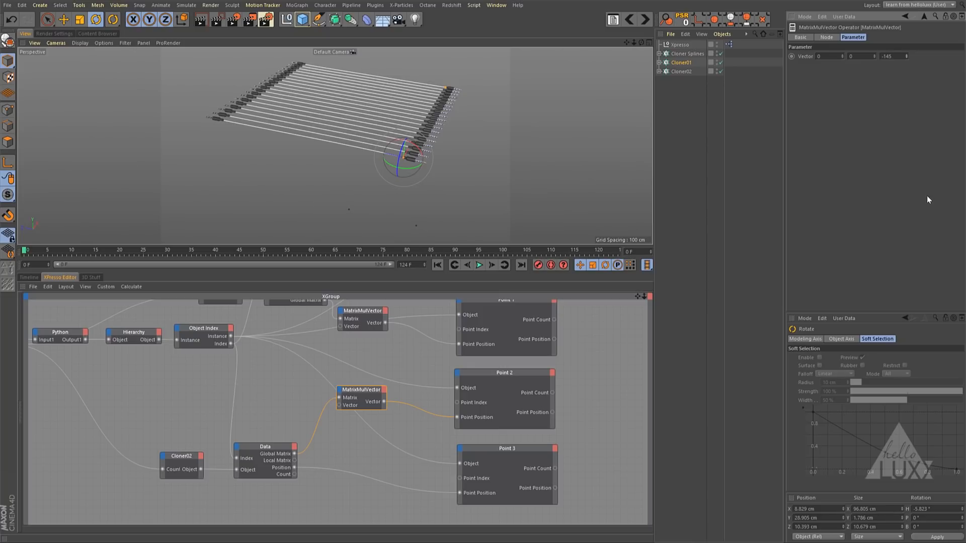
- Move Cloner02 freely to about X -6.9 cm, Y 4.2 cm, Z 60.9 cm
left_click(682, 71)
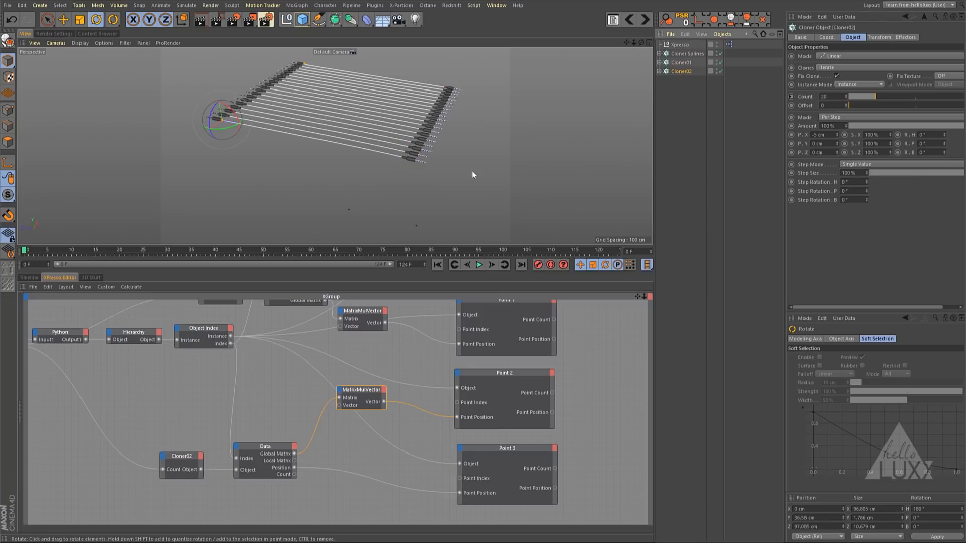
key("e")
left_click_drag(453, 170, 543, 221)
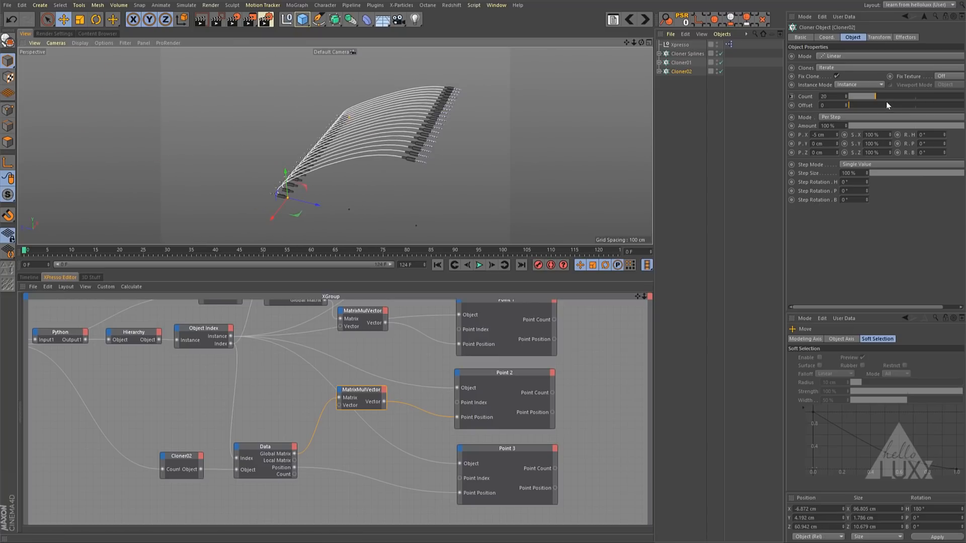
- Set the Vector Z of the MatrixMulVector feeding Point 2 to 150
left_click(337, 391)
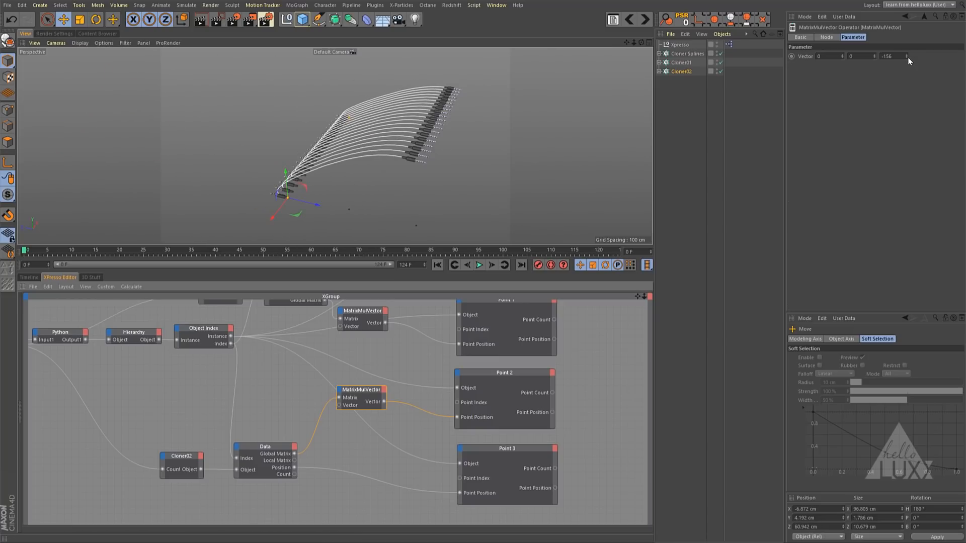
left_click_drag(907, 57, 900, 15)
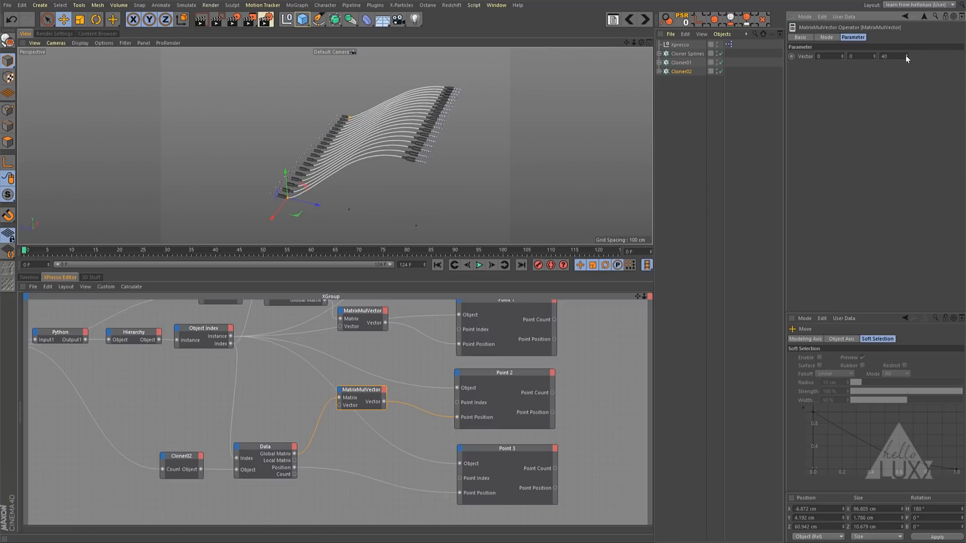
left_click_drag(907, 56, 899, 35)
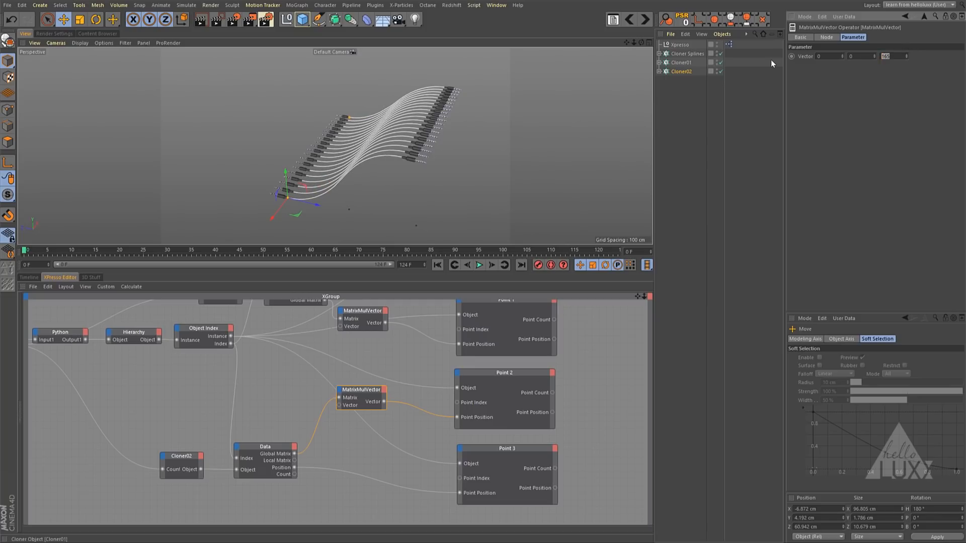
type("150")
key("Return")
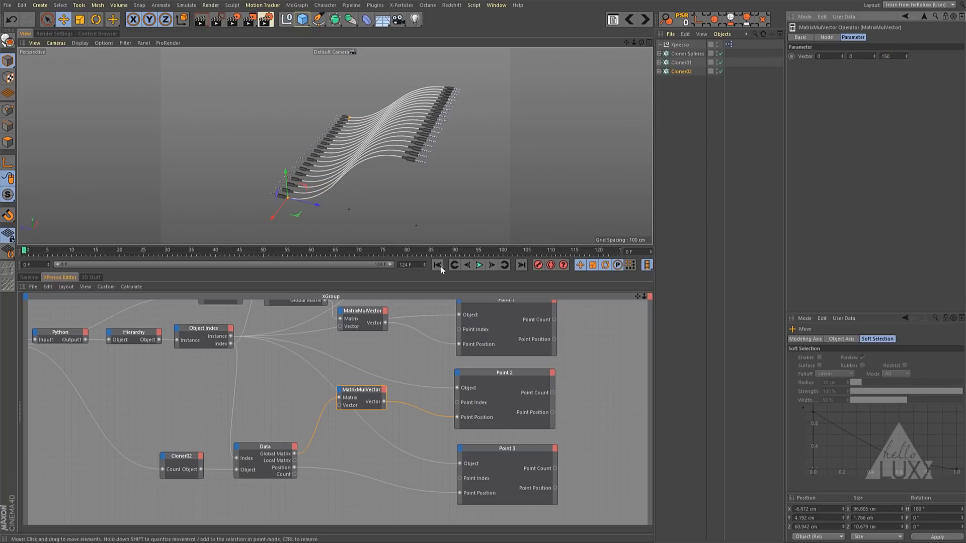
- Set the Vector Z of the MatrixMulVector feeding Point 1 to 150
left_click(363, 312)
left_click_drag(897, 56, 824, 45)
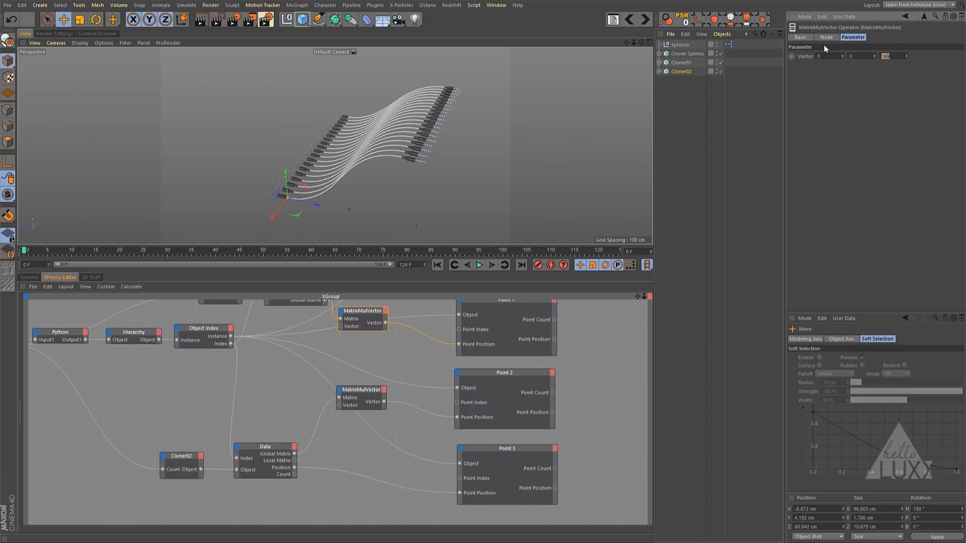
type("150")
key("Return")
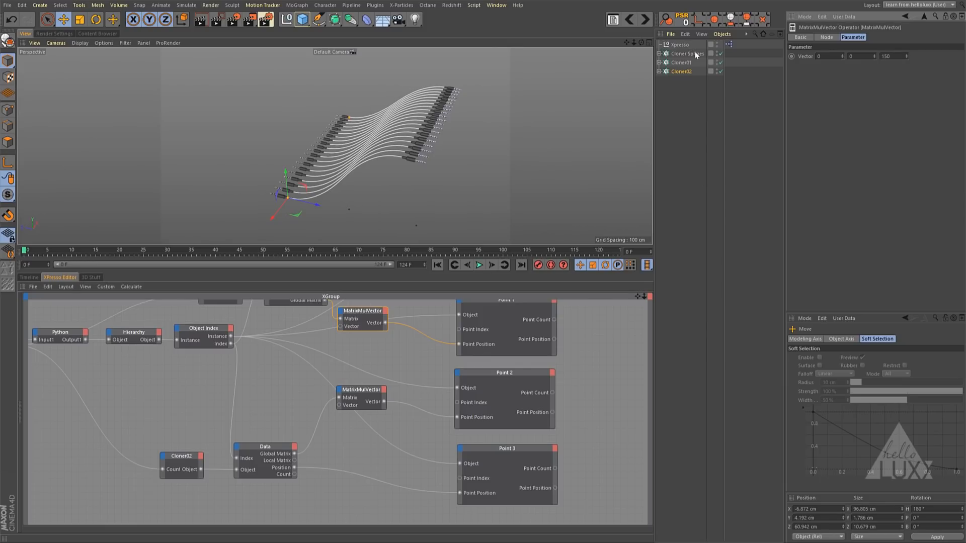
- Move Cloner01 freely to about X 16.2 cm, Y 34.8 cm, Z 0.4 cm
left_click(681, 62)
left_click_drag(577, 131, 527, 101)
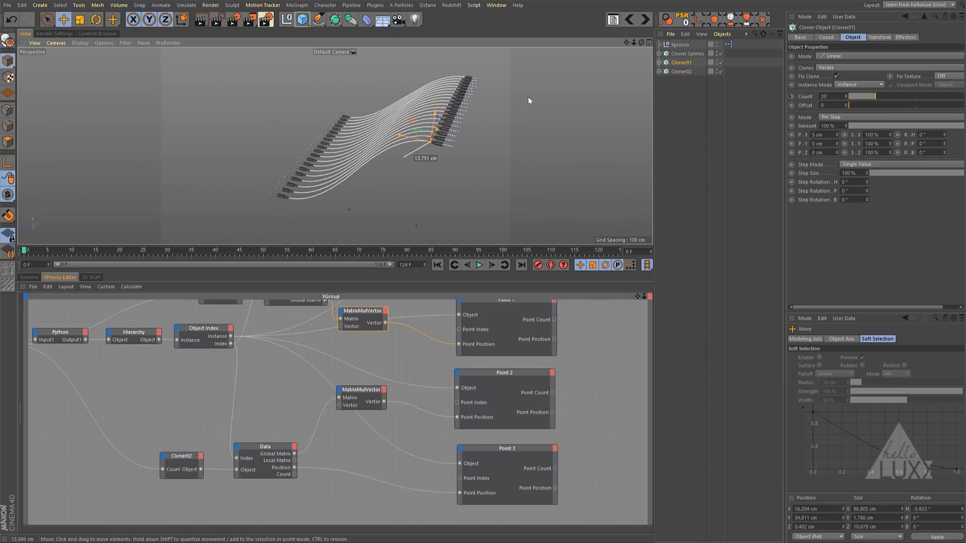
mouse_move(415, 143)
left_mouse_down("alt")
mouse_move(385, 186)
mouse_move(499, 158)
mouse_move(551, 192)
mouse_move(432, 151)
mouse_move(434, 159)
mouse_move(327, 168)
mouse_move(341, 171)
mouse_move(355, 147)
mouse_move(415, 146)
mouse_move(398, 163)
left_mouse_up("alt")
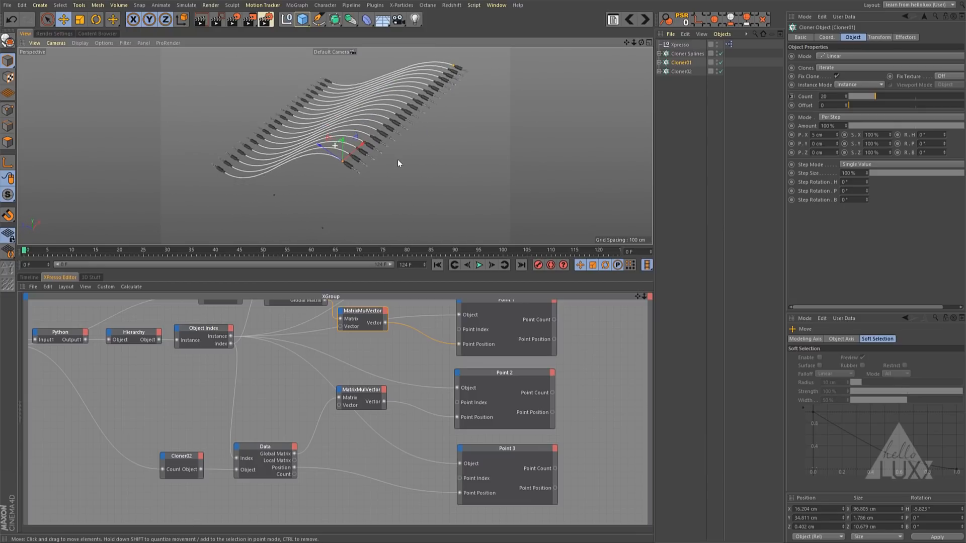
- Add a MoGraph Random effector that affects both Cloner01 and Cloner02
left_click(681, 71, "ctrl")
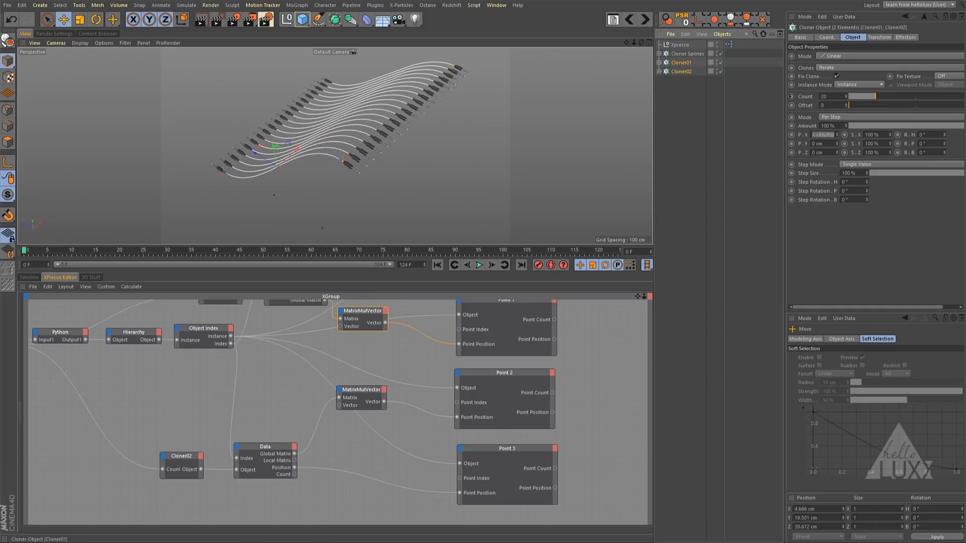
left_click(297, 5)
mouse_move(304, 20)
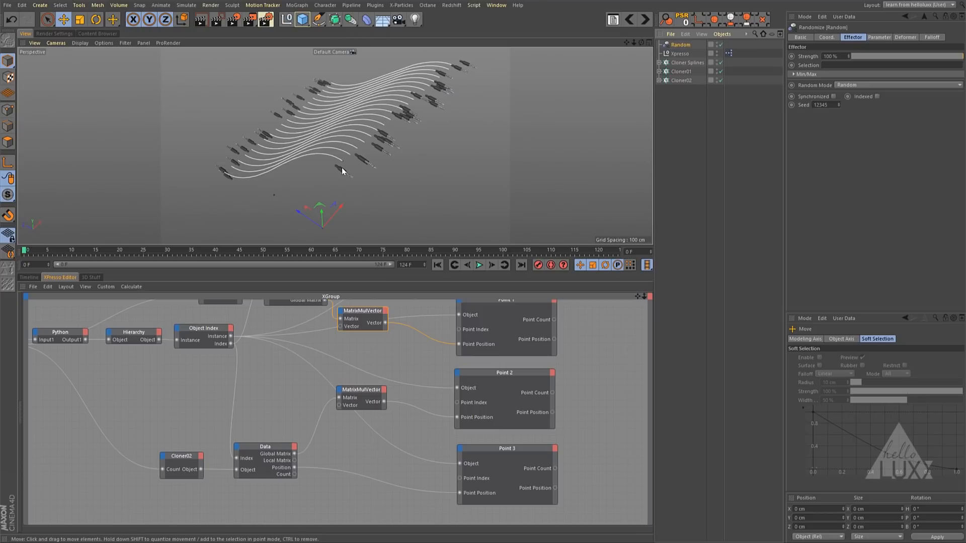
- Advance one frame and play the animation to check the cables against the randomized jacks, and return to frame 0
left_click(492, 265)
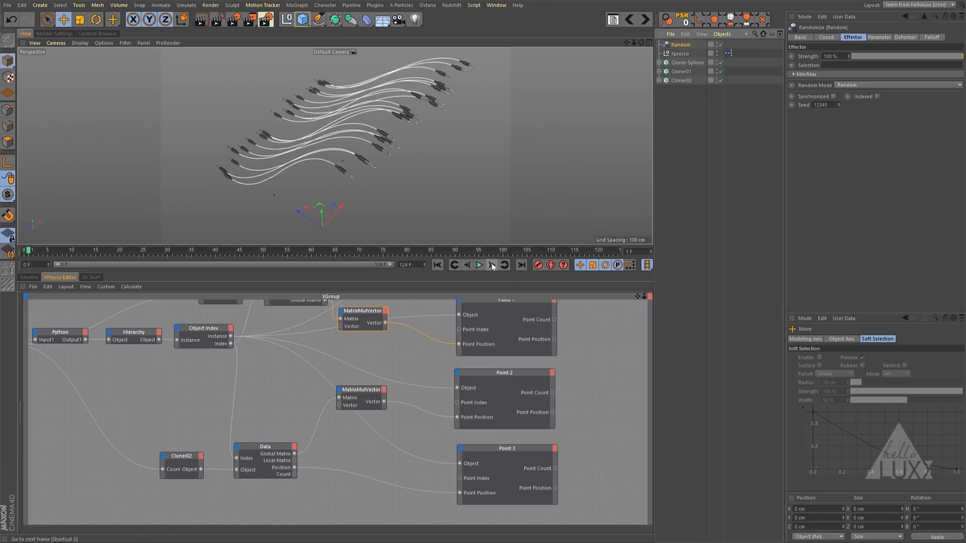
left_click(480, 265)
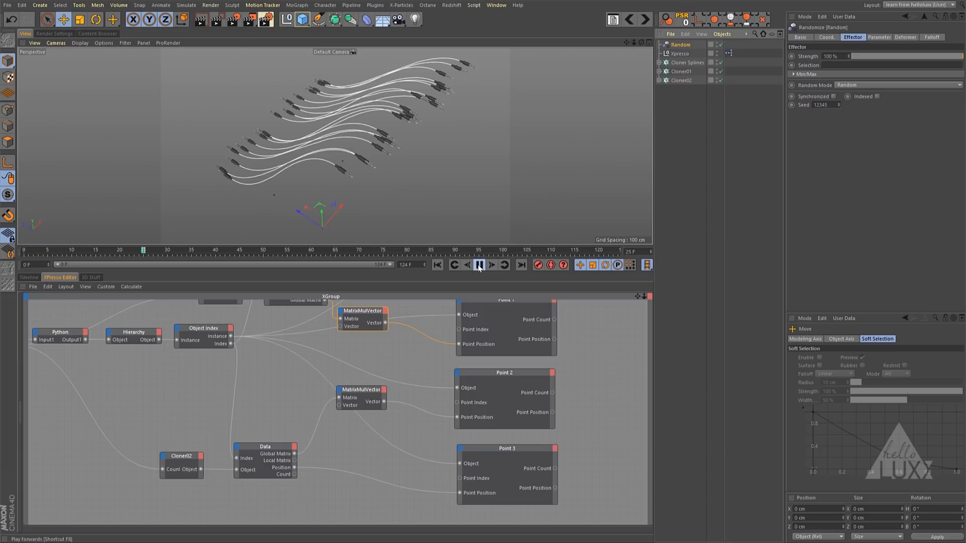
left_click(467, 265)
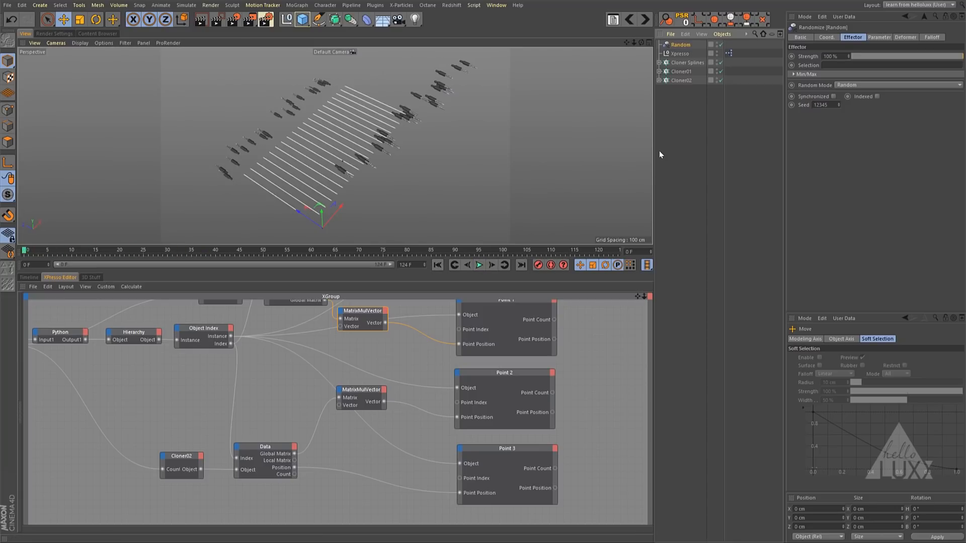
- Place the Random effector below Cloner02 in the object hierarchy and set its Random Mode to Noise
left_click_drag(681, 45, 681, 82)
left_click(861, 85)
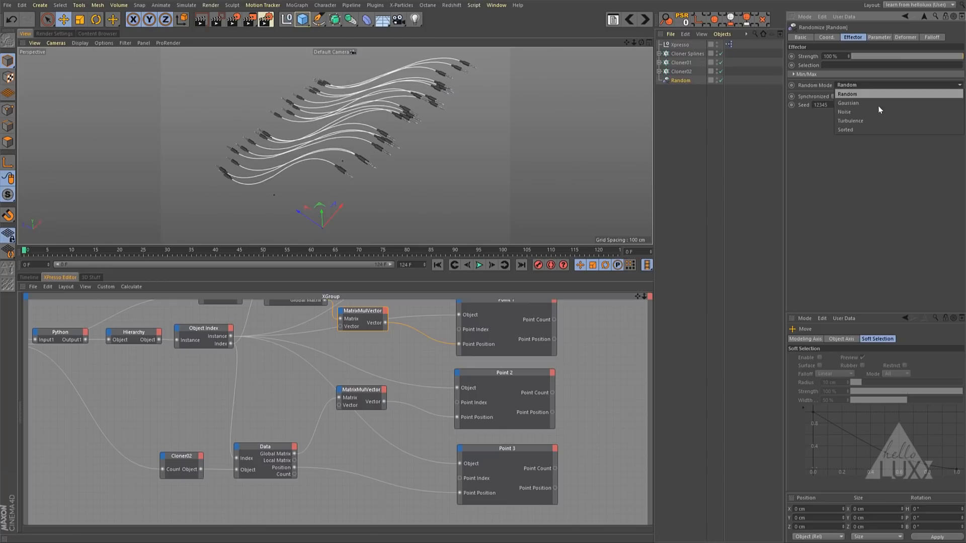
left_click(874, 113)
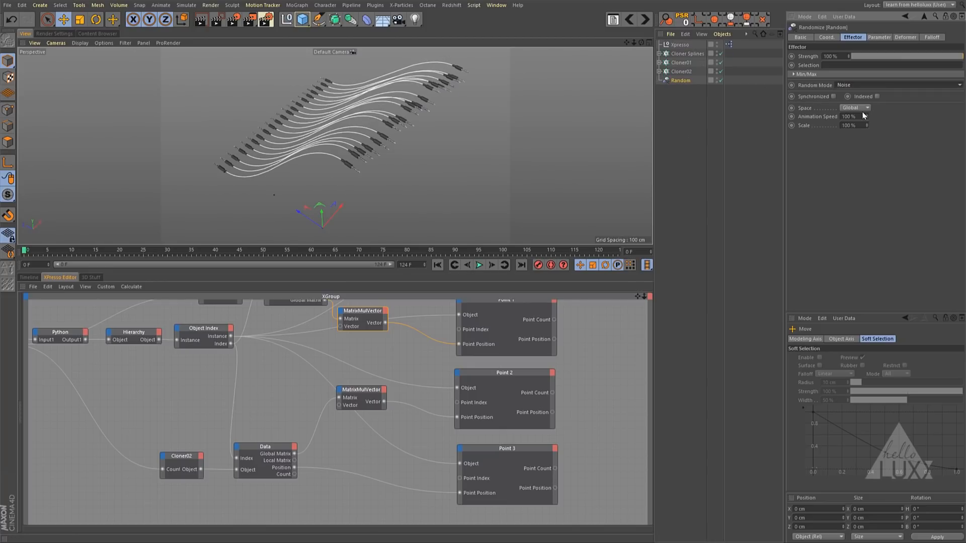
- Enable Rotation on the Random effector and set heading, pitch and bank to 45° each
left_click(879, 37)
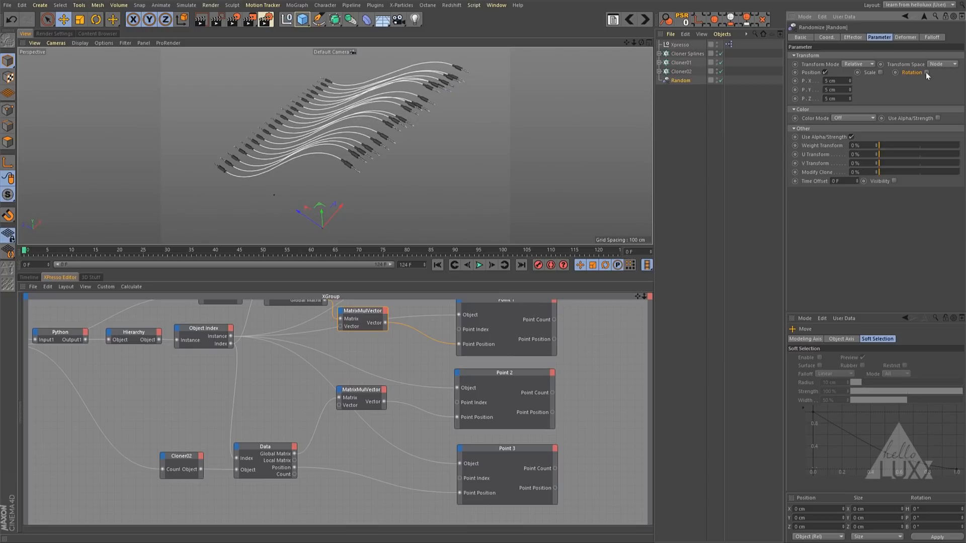
left_click(926, 72)
type("45")
key("Tab")
type("45")
key("Tab")
type("45")
key("Return")
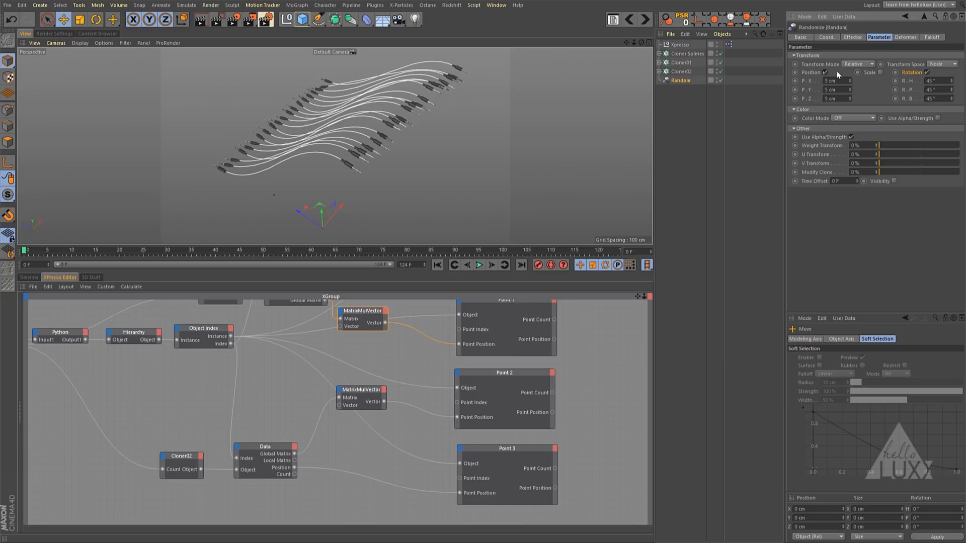
- Set the Random effector's X, Y and Z position to 20 cm each and play the animation
type("20")
key("Tab")
type("20")
key("Tab")
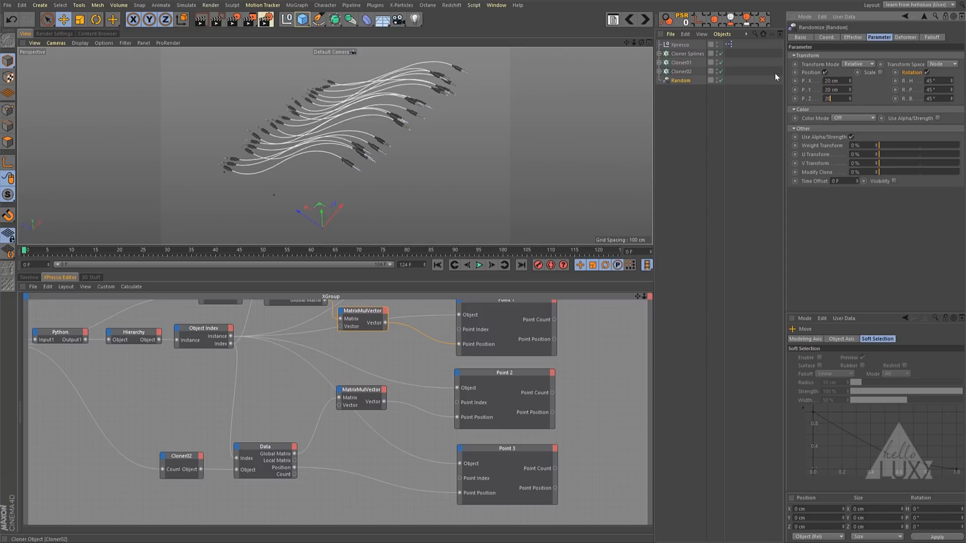
type("20")
key("Return")
left_click(479, 265)
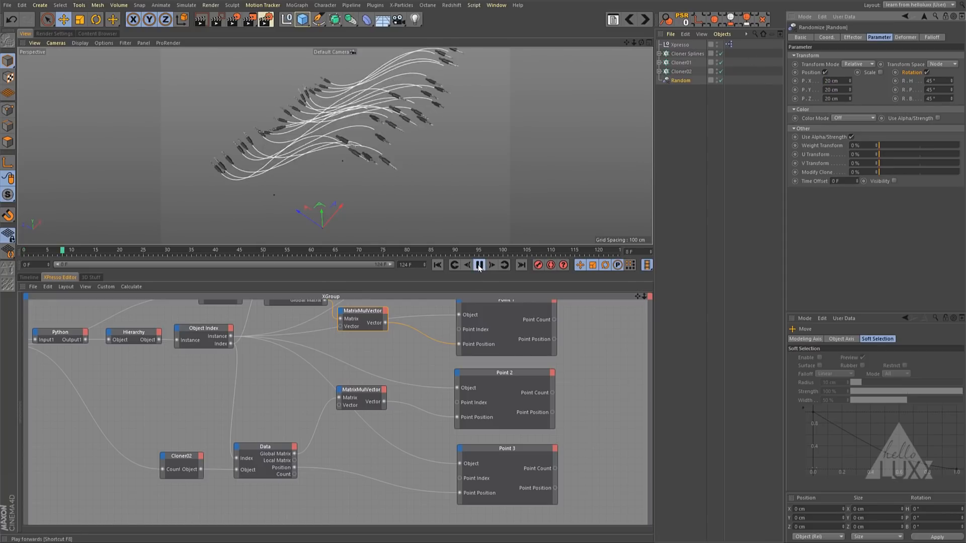
- Set the Random effector's Animation Speed to 25% and enable its Indexed option
left_click(853, 37)
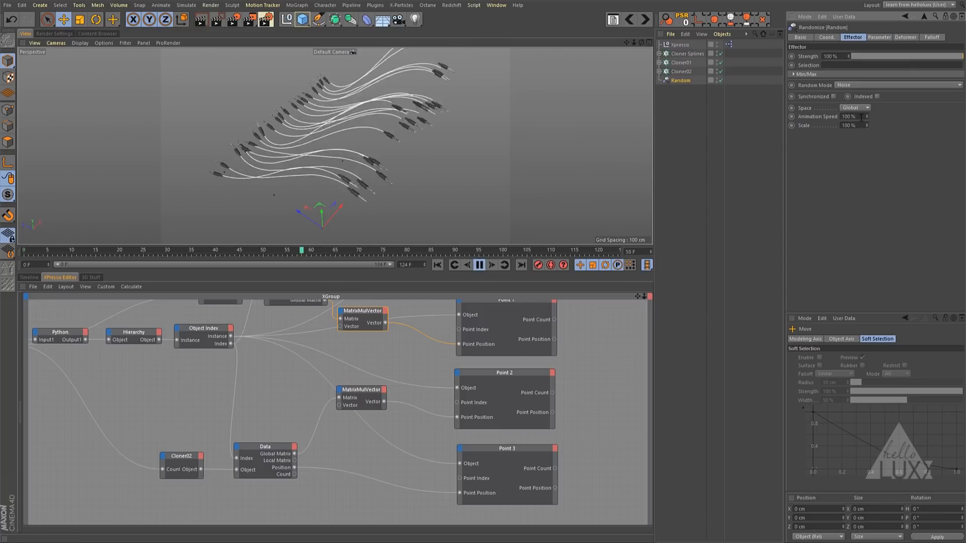
left_click(854, 117)
type("25")
key("Return")
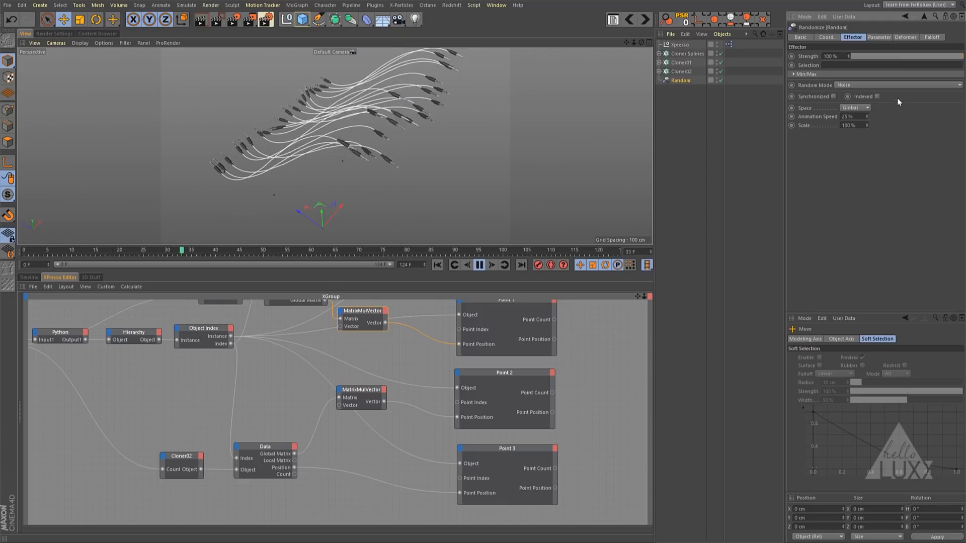
left_click(877, 96)
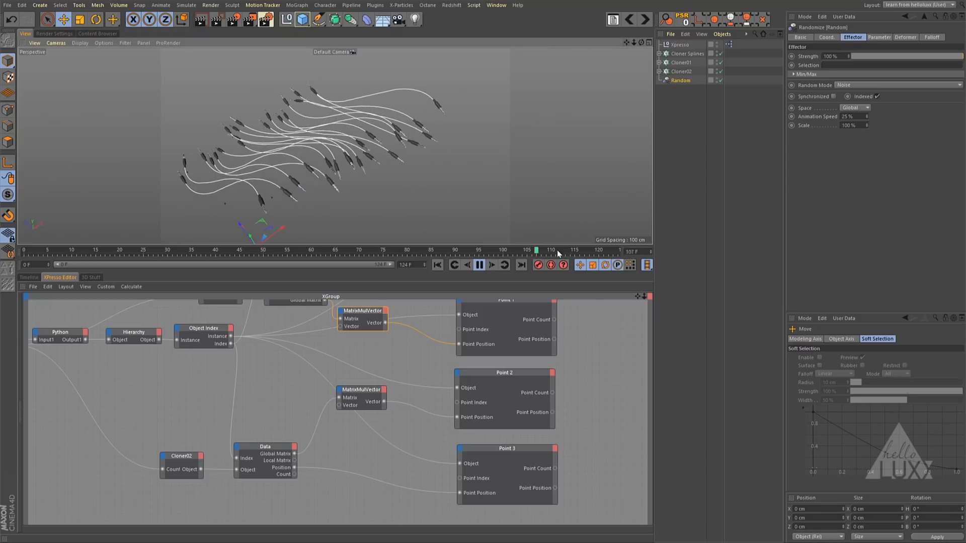
- Enlarge the viewport area above the XPresso Editor and set the Cloner Splines count to 86
left_click_drag(551, 274, 577, 407)
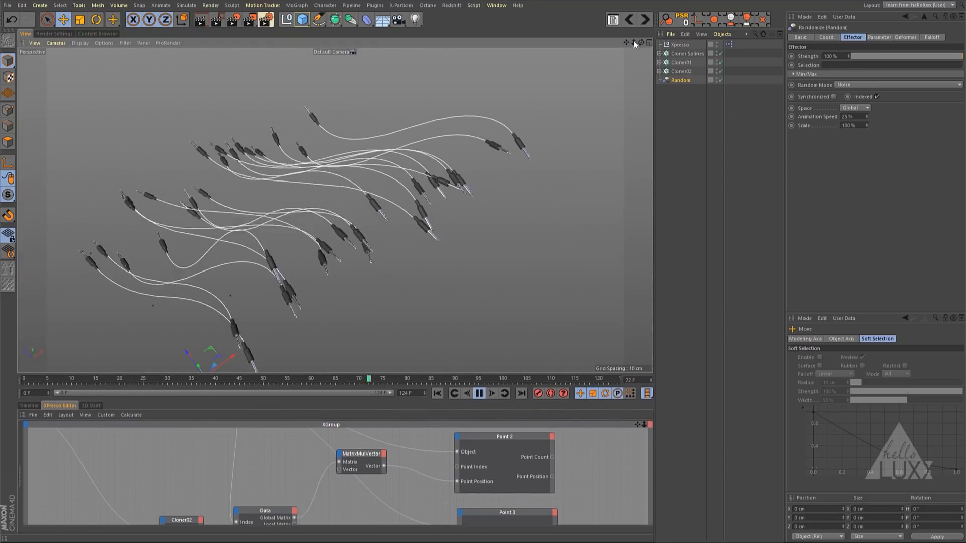
left_click_drag(634, 42, 483, 66)
left_click_drag(627, 42, 511, 83)
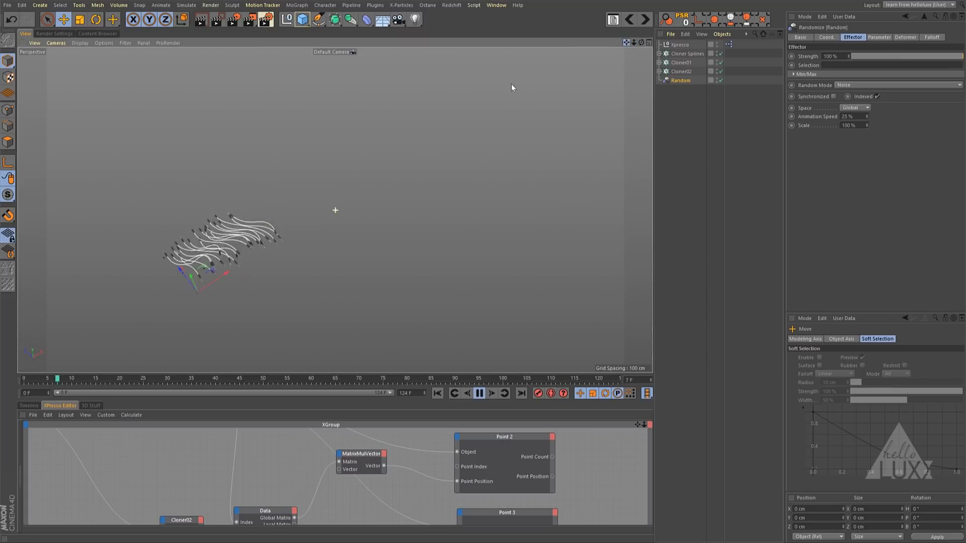
left_click(686, 53)
left_click_drag(874, 96, 964, 97)
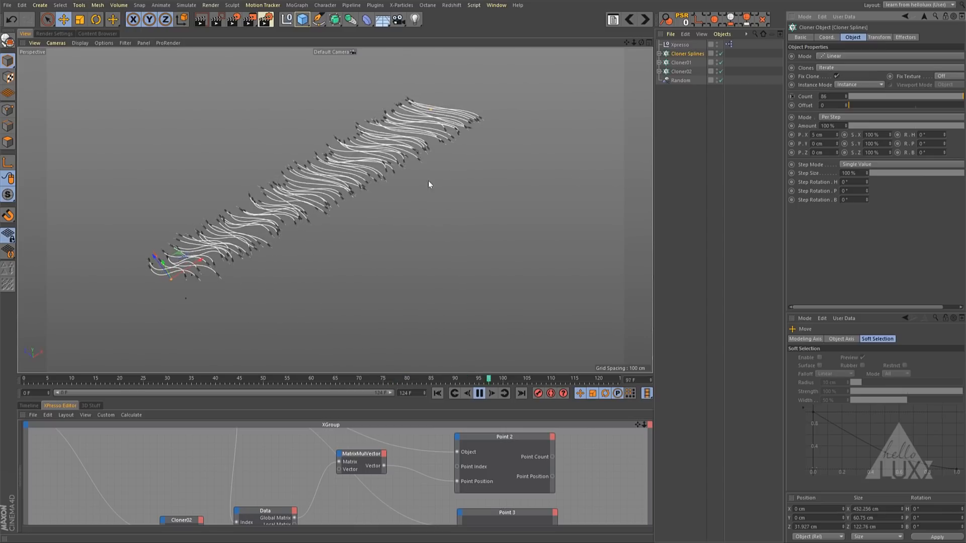
- Examine the moving row of cables from another angle, stop the playback and inspect the jack connections closer up
mouse_move(385, 207)
left_mouse_down("alt")
mouse_move(455, 212)
mouse_move(584, 165)
mouse_move(592, 95)
mouse_move(510, 234)
mouse_move(358, 197)
mouse_move(374, 198)
left_mouse_up("alt")
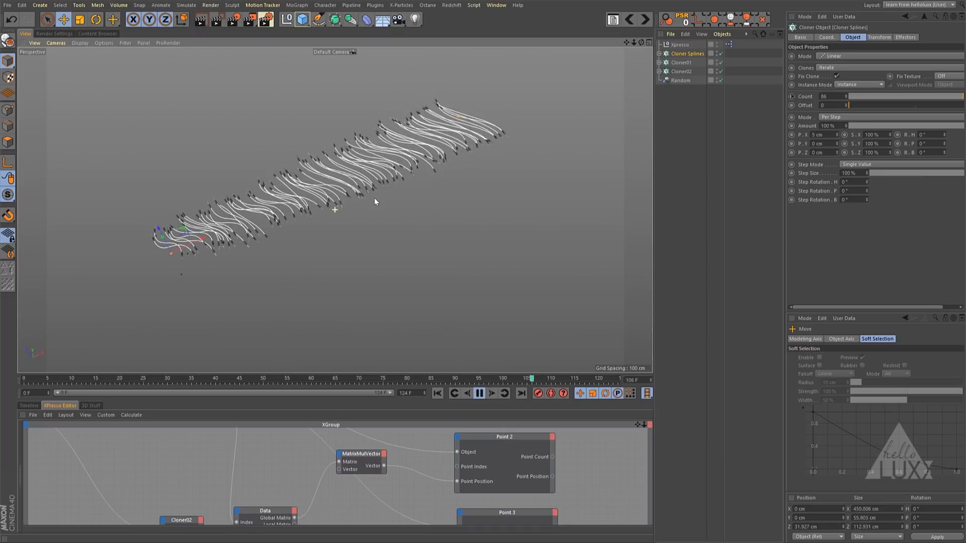
left_click(479, 393)
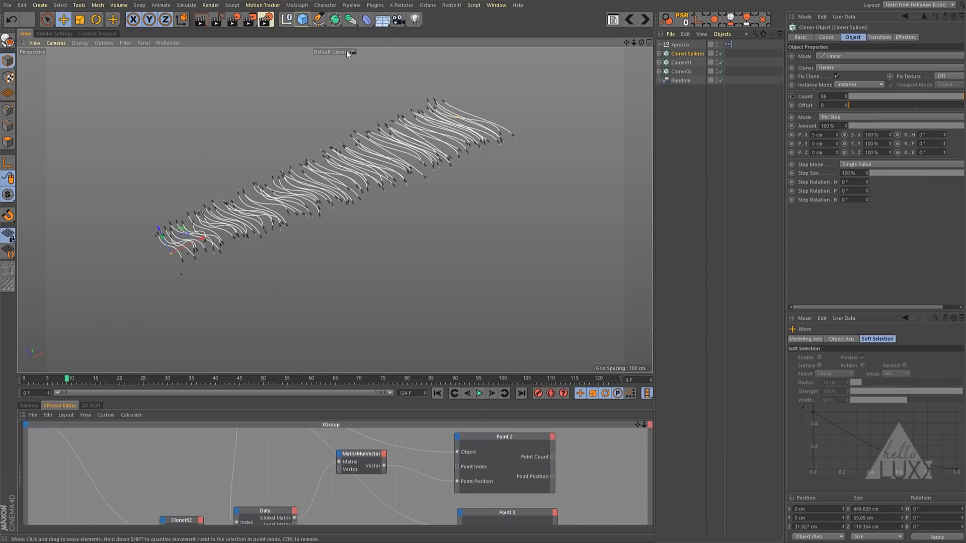
scroll(440, 221, "up", 4)
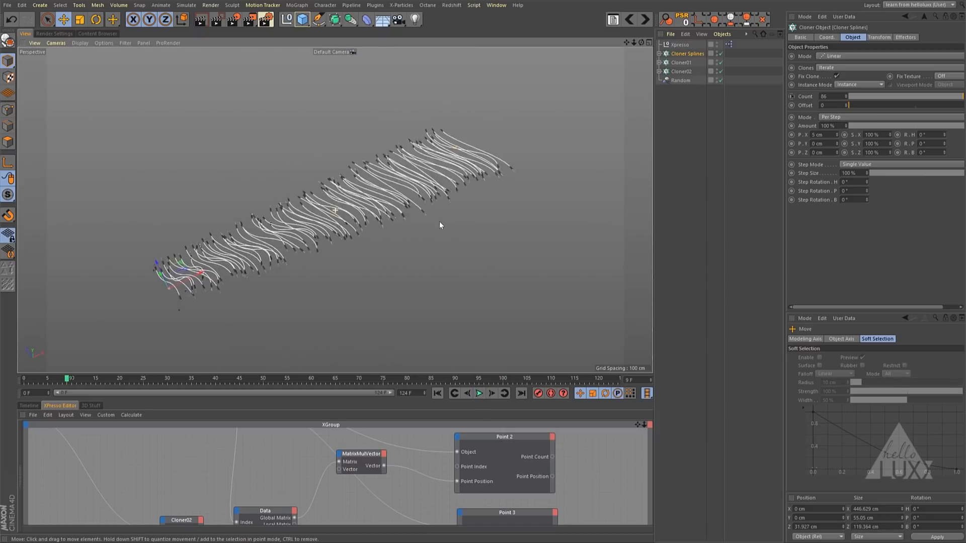
middle_click_drag(410, 206, 430, 198, "alt")
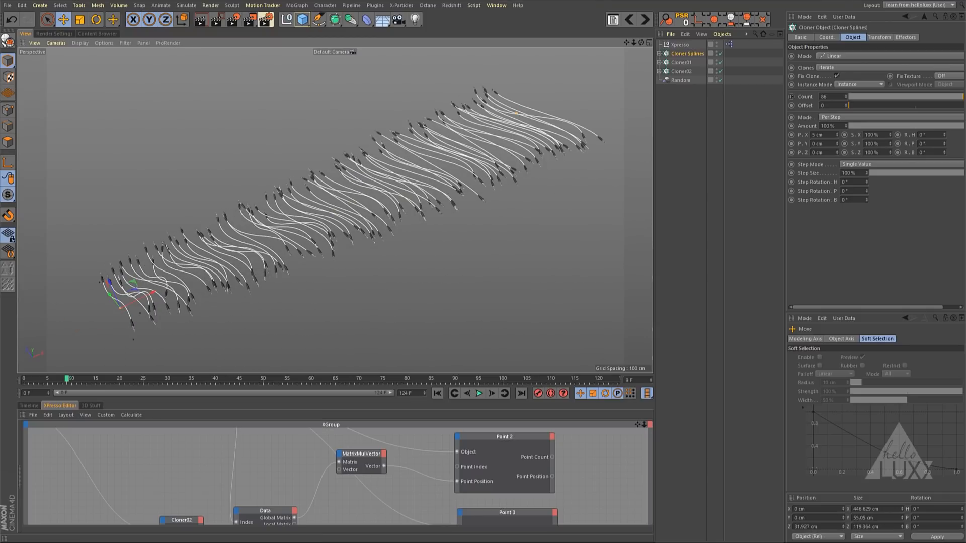